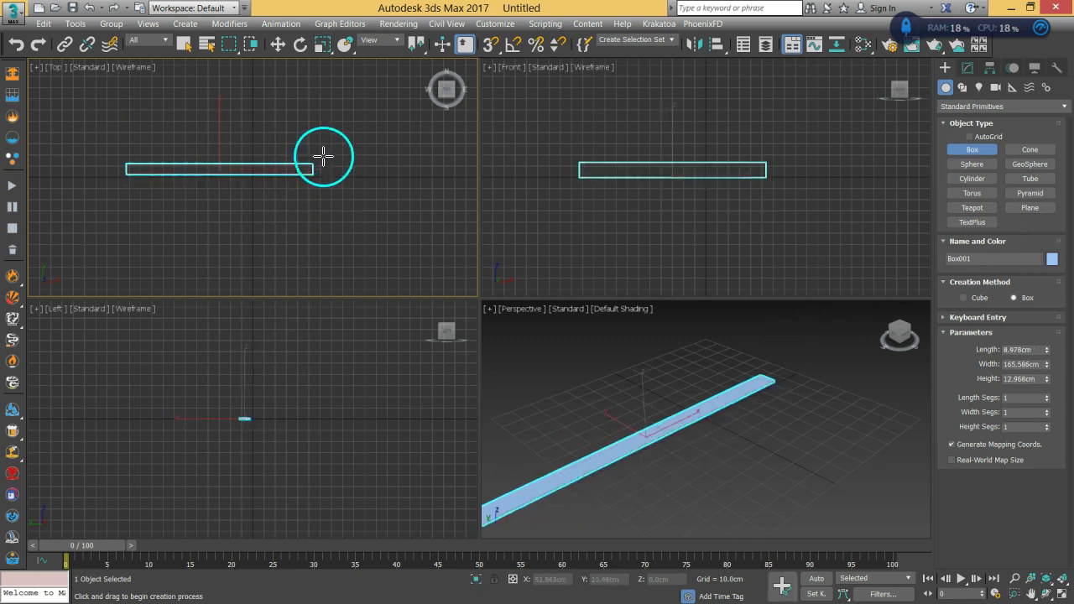
Finish the thin box with a height of about 77 cm and show it in a single perspective view.
click(314, 85)
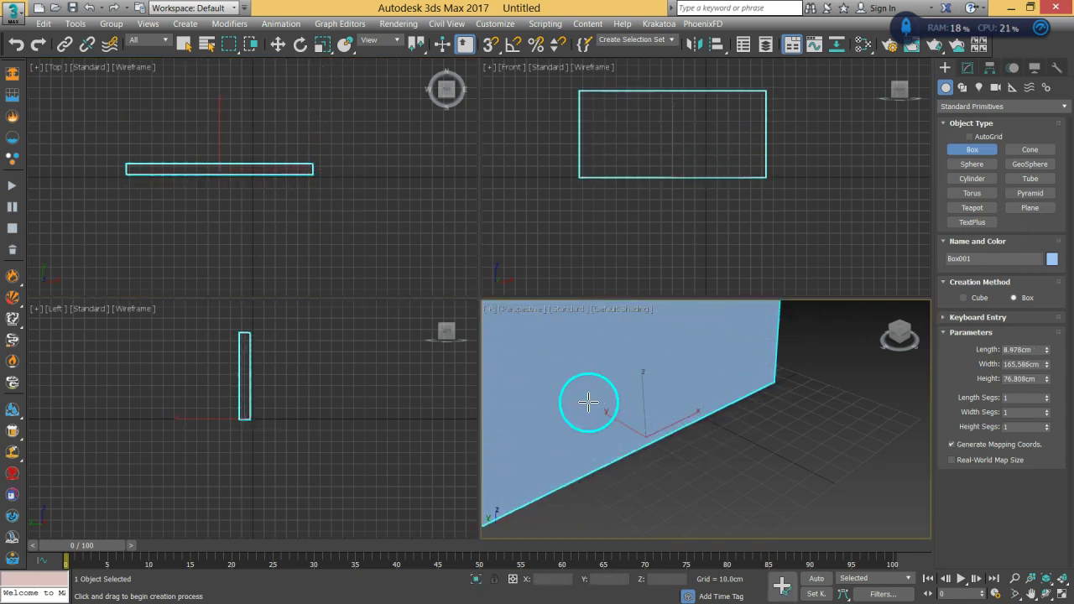
key(alt+w)
alt+middle_drag(532, 425, 438, 386)
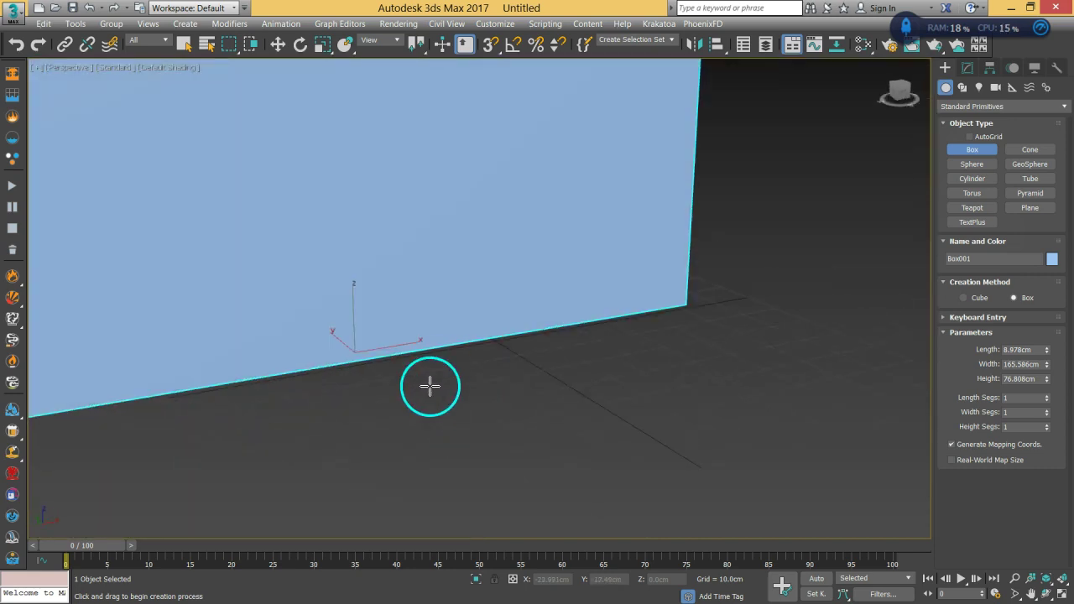
scroll(429, 386, down, 8)
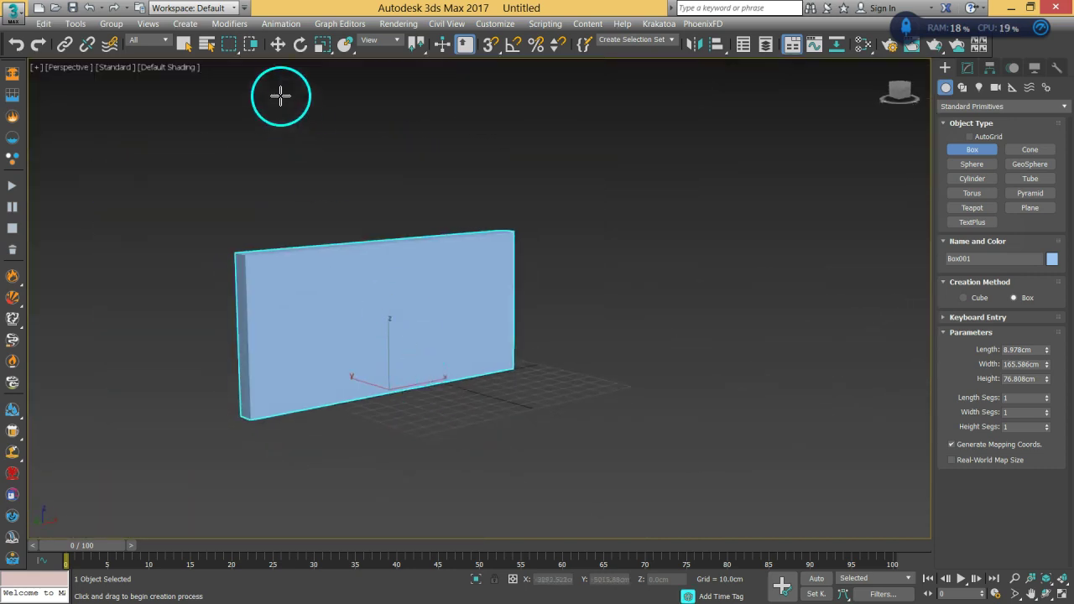
Move the box along X towards the grid centre, to about -1.8 cm, and raise it about 1.2 cm in Z.
key(w)
alt+middle_drag(381, 202, 453, 367)
drag(445, 364, 495, 357)
alt+middle_drag(457, 395, 511, 362)
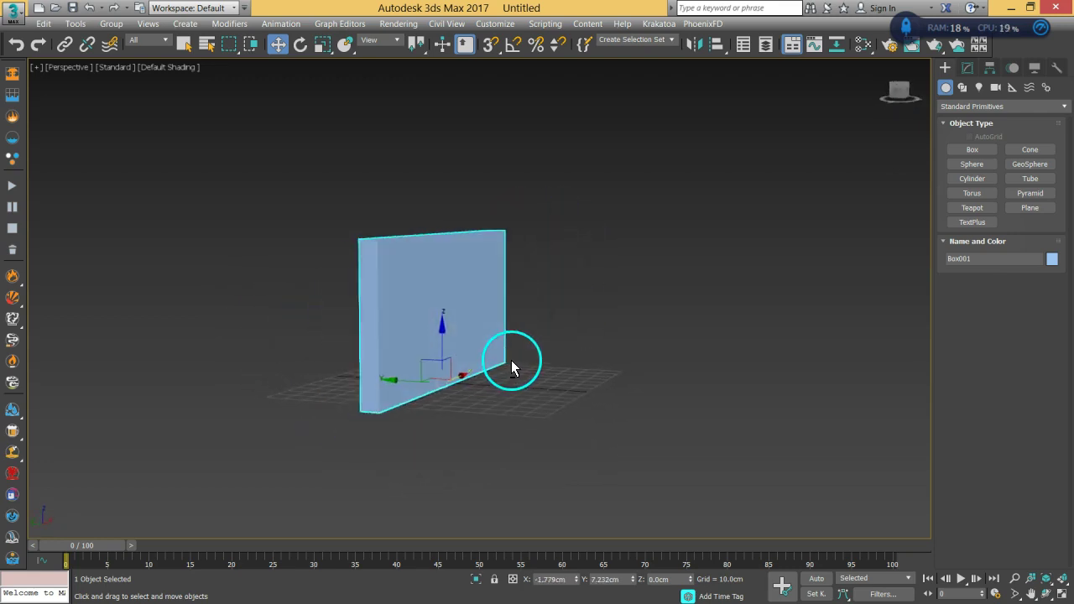
drag(444, 326, 443, 323)
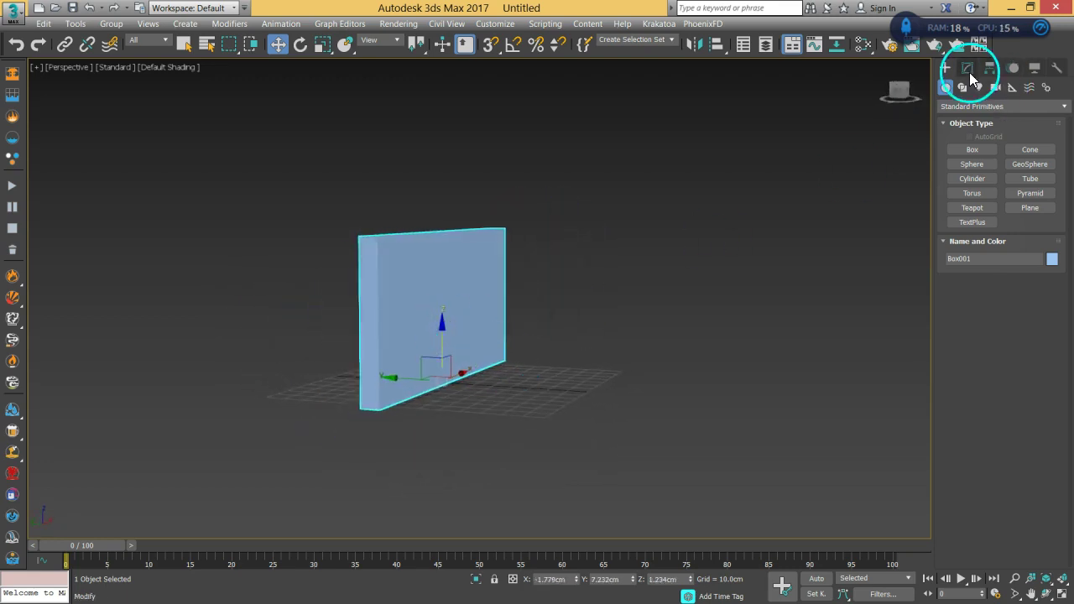
Change the box's length to about 2.6 cm and its height to about 90.6 cm.
click(967, 69)
mouse_move(1046, 277)
mouse_down()
mouse_move(1047, 252)
mouse_move(1047, 283)
mouse_up()
alt+middle_drag(844, 357, 693, 387)
Display edged faces and divide the box into 3 width segments and 3 height segments.
alt+middle_drag(554, 408, 537, 401)
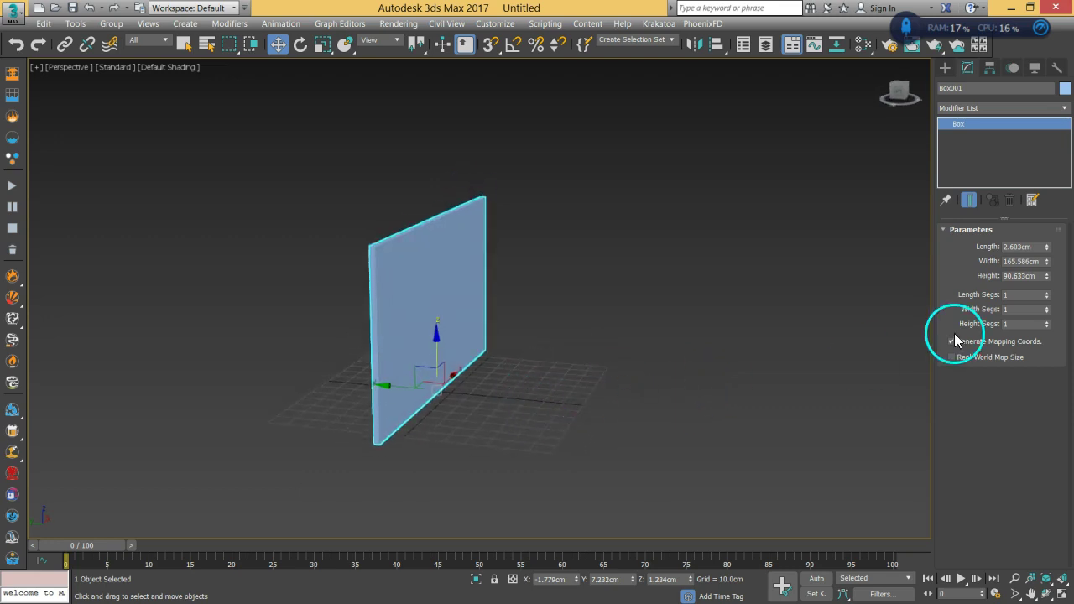
key(F4)
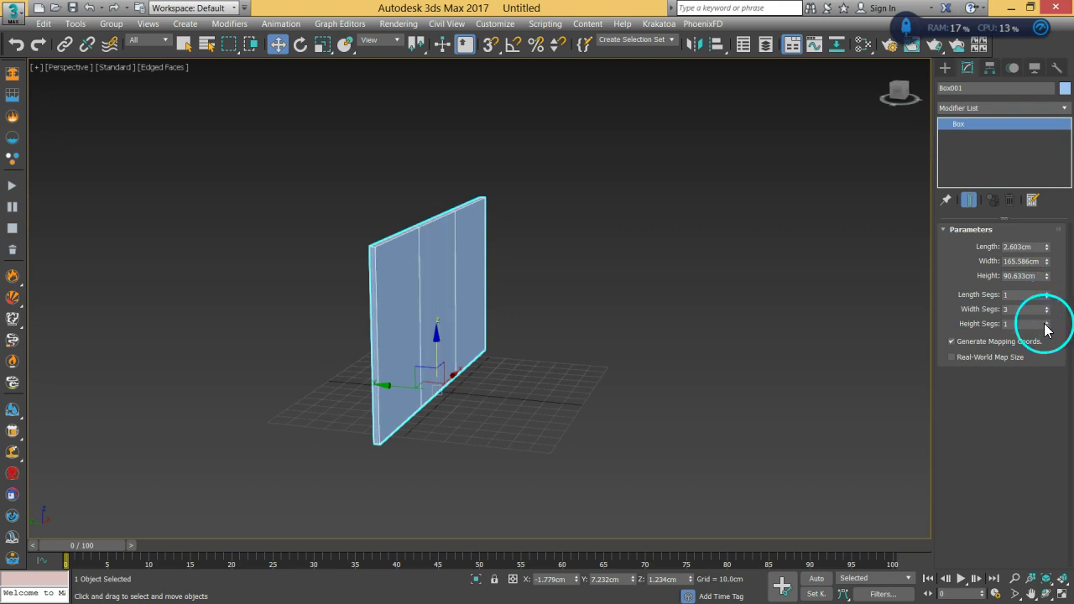
alt+middle_drag(838, 371, 440, 203)
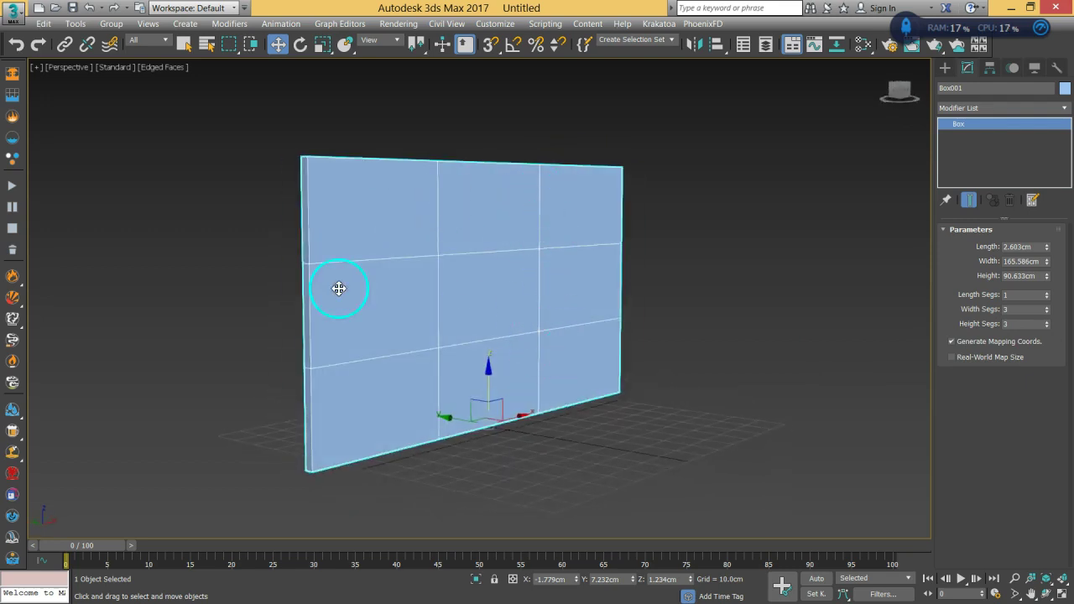
Open the RayFire floater from the RayFire object category and move it away from most of the box.
click(946, 69)
click(970, 106)
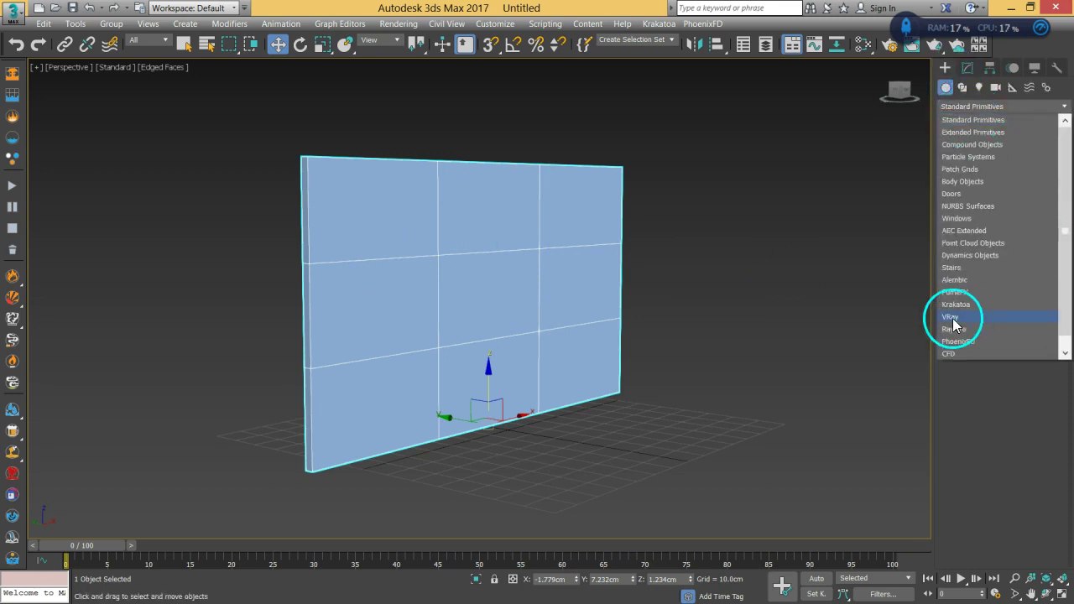
click(955, 330)
click(970, 165)
click(992, 243)
click(196, 151)
drag(216, 115, 671, 66)
Apply a RayFire Voronoi modifier to the box.
click(968, 67)
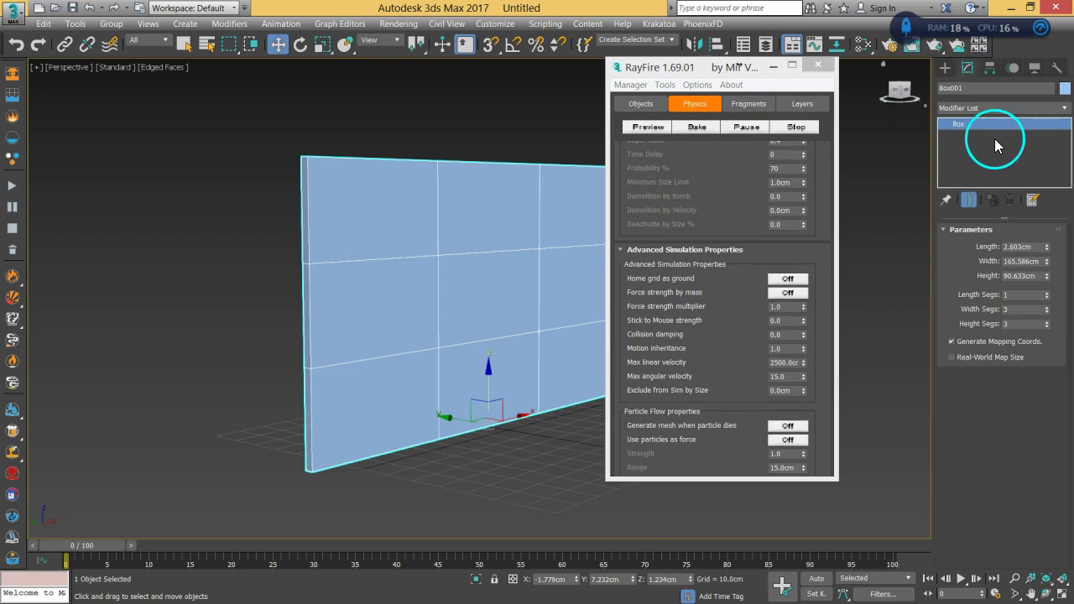
click(976, 108)
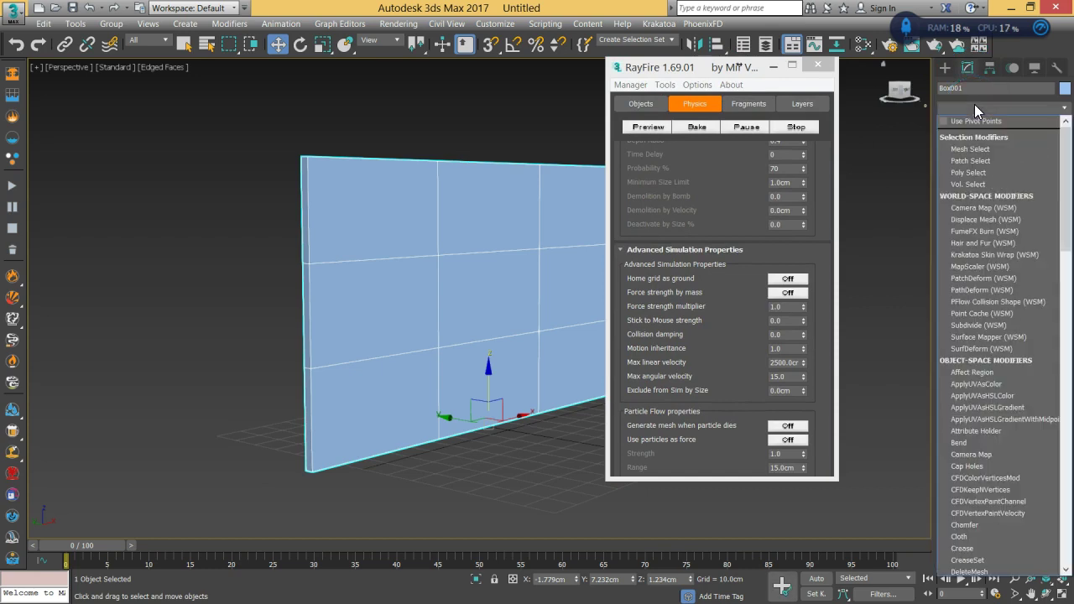
key(r)
drag(974, 105, 995, 194)
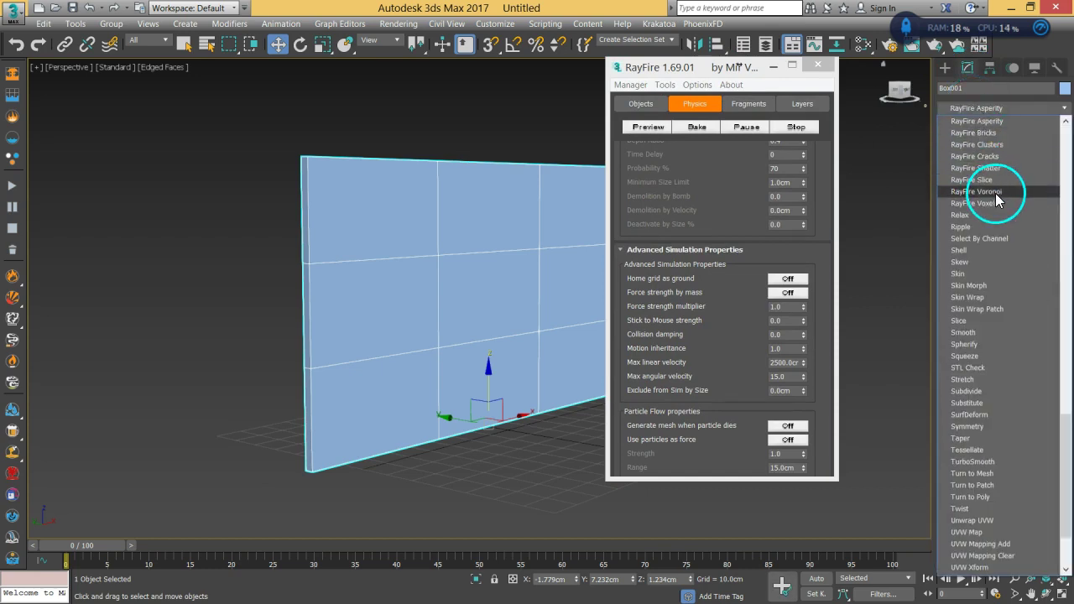
click(997, 193)
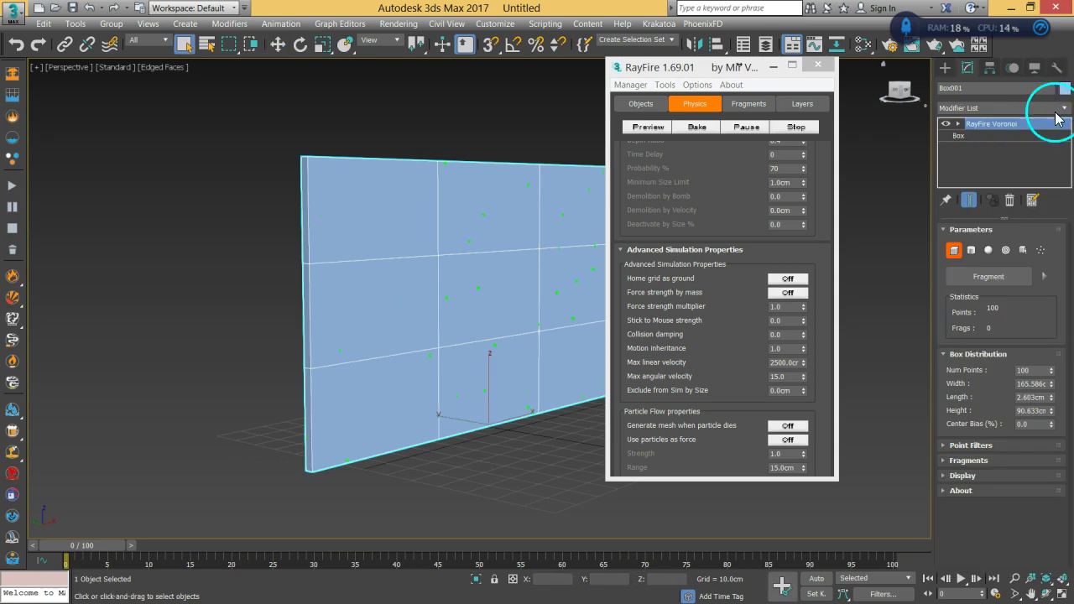
Give the box a dark grey object colour and fragment it with the RayFire Voronoi modifier.
click(1064, 88)
click(610, 383)
alt+middle_drag(601, 387, 420, 341)
click(988, 277)
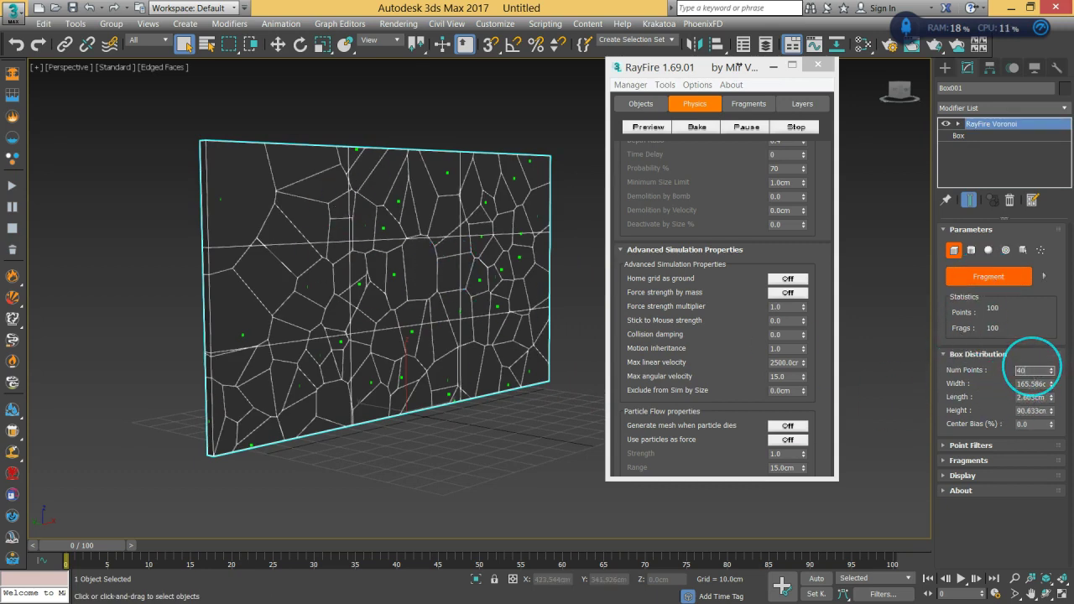
Set the Voronoi point count to 500 and enlarge the distribution box to about 174 × 2.7 × 96.2 cm.
key(Return)
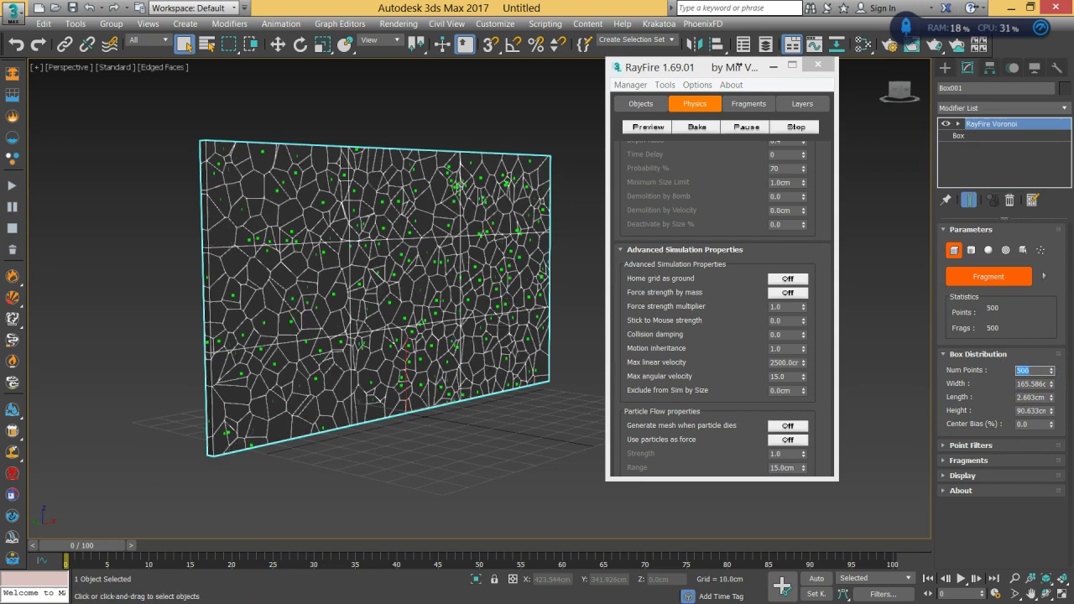
mouse_move(451, 366)
alt+middle_down()
mouse_move(412, 364)
mouse_move(527, 355)
mouse_move(455, 347)
alt+middle_up()
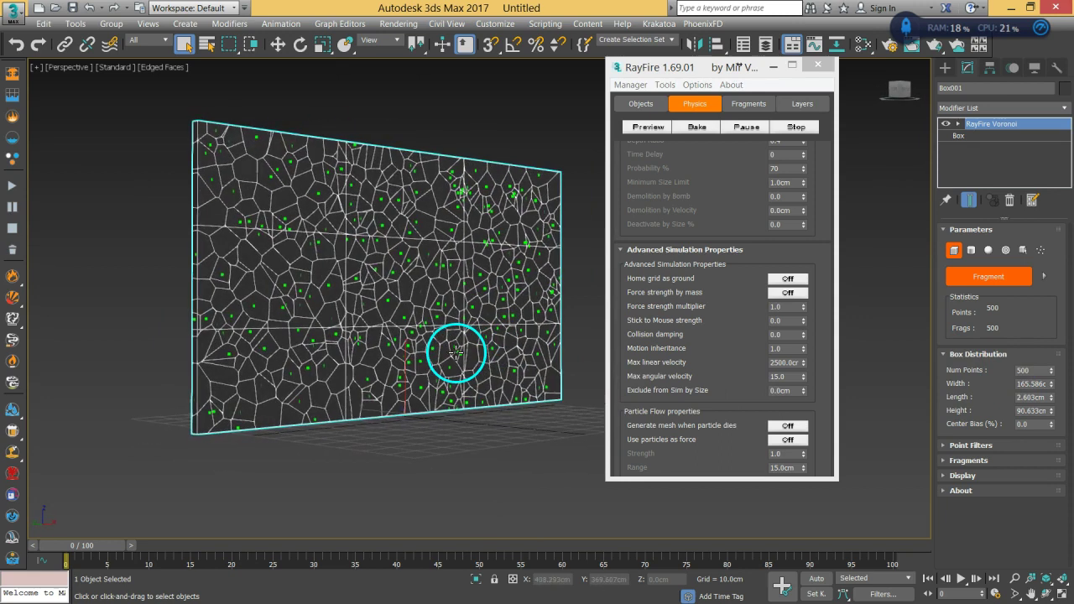
drag(1054, 387, 1049, 408)
alt+middle_drag(426, 371, 472, 347)
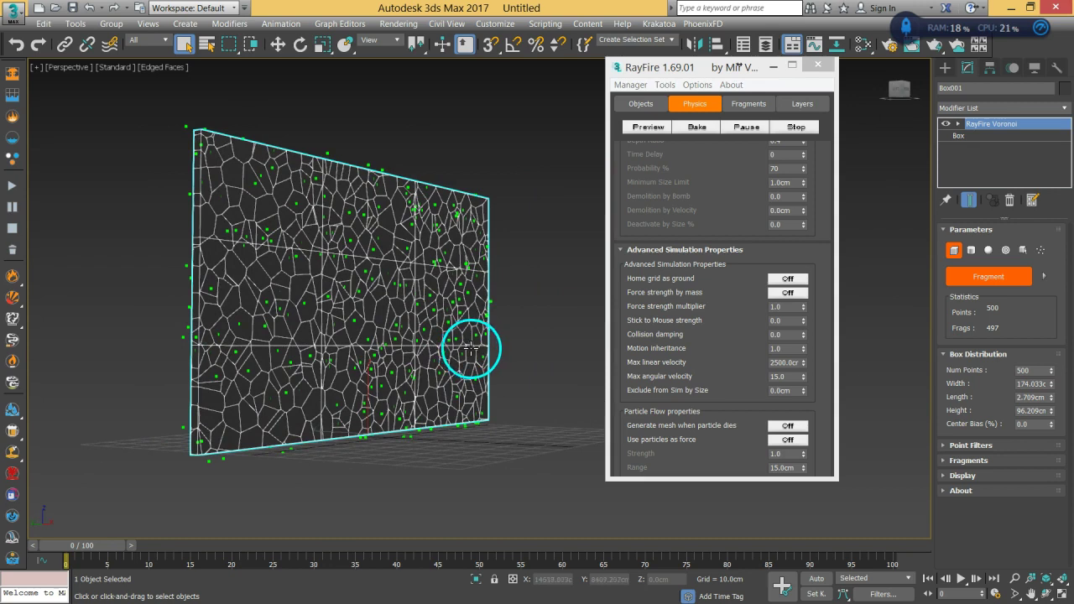
Explode the Voronoi fragments into separate objects with the name suffix _v_.
click(972, 461)
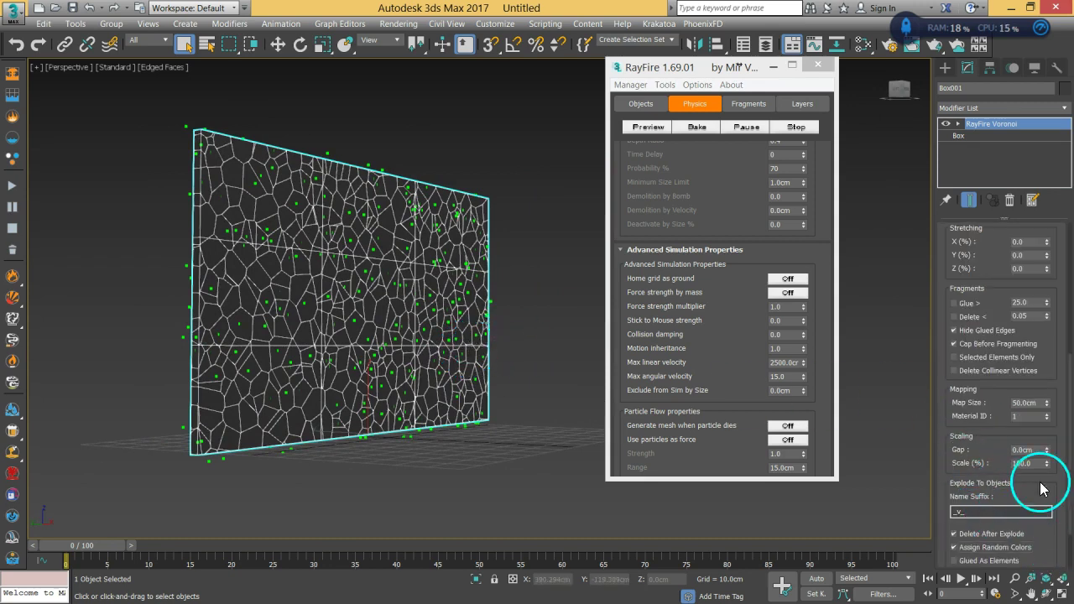
scroll(1059, 520, down, 2)
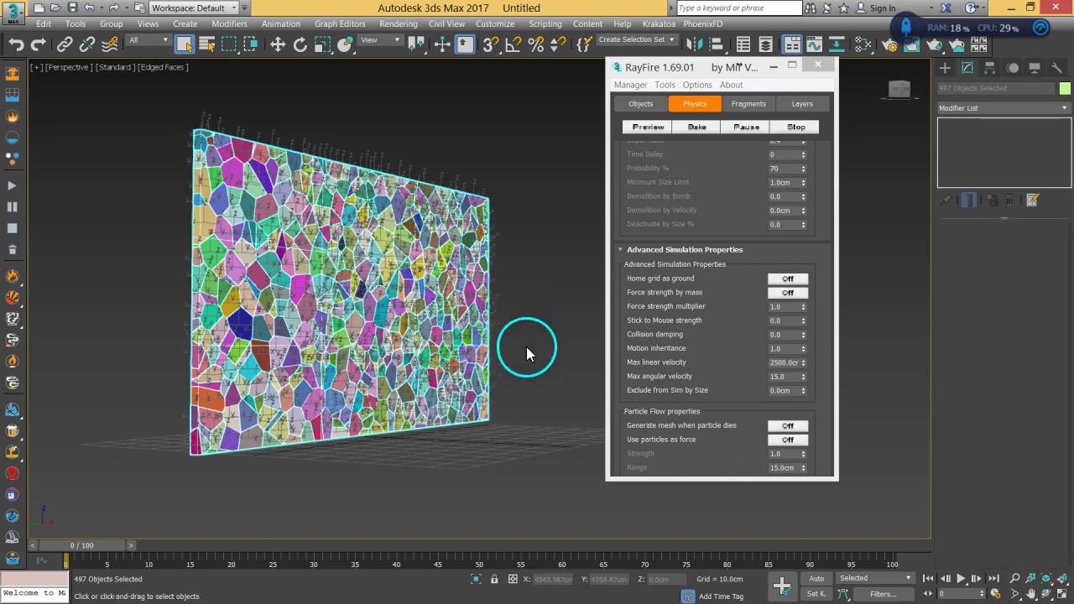
Give all exploded fragments a dark grey object colour and save them as a selection set named Frags.
click(1065, 89)
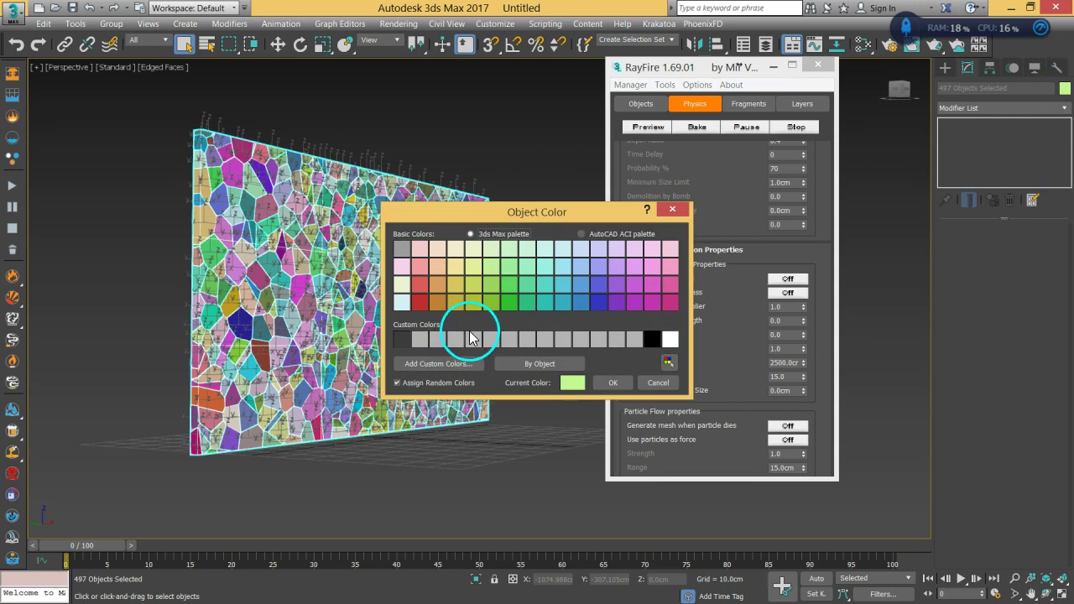
click(403, 339)
click(612, 383)
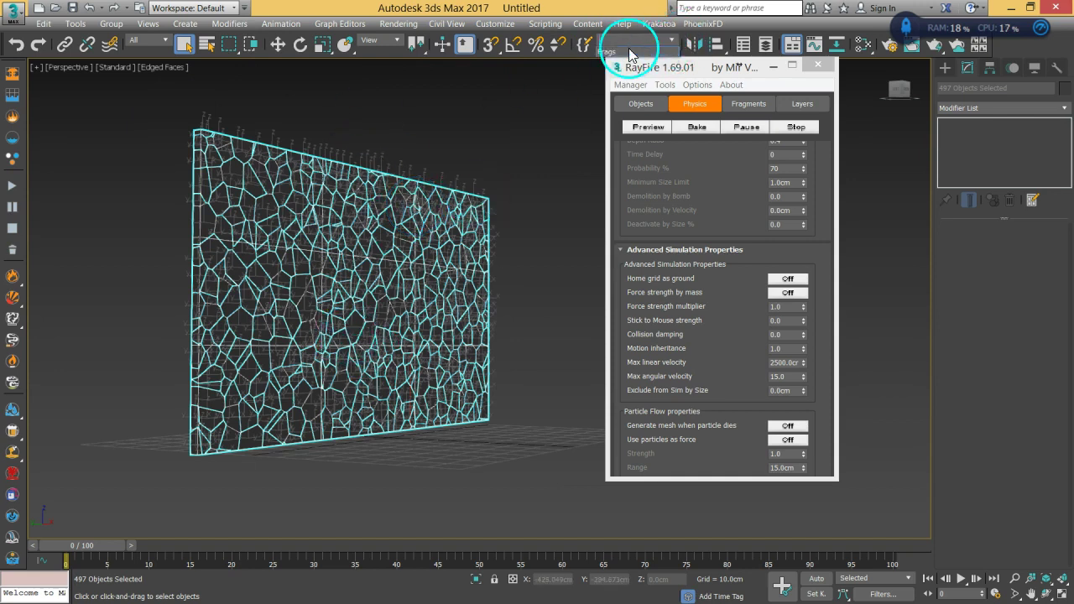
Add the Frags selection to RayFire's Sleeping Objects and deselect the fragments.
drag(667, 71, 742, 77)
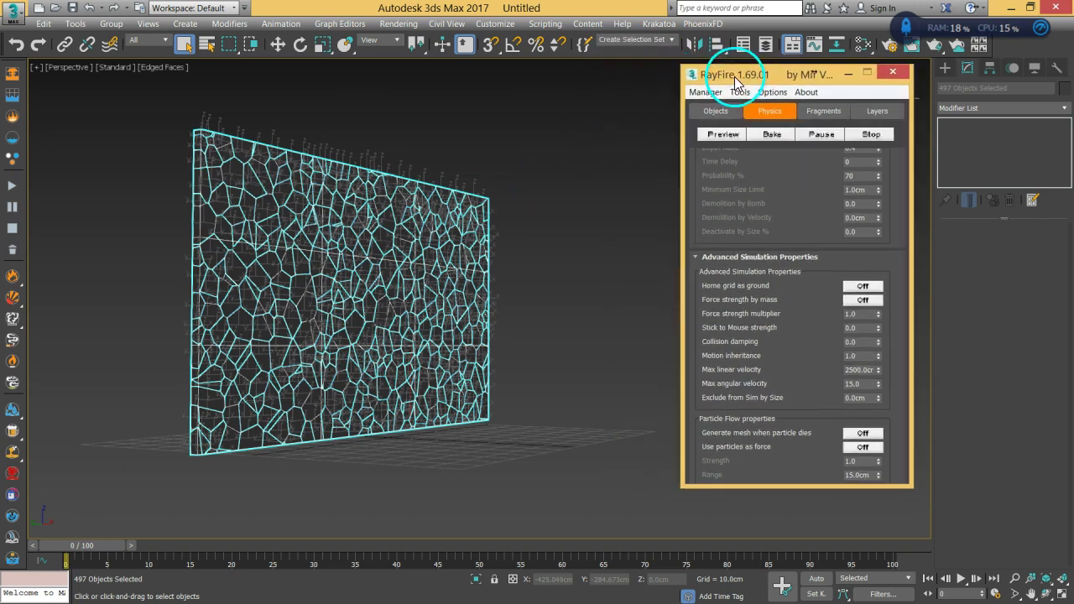
click(715, 111)
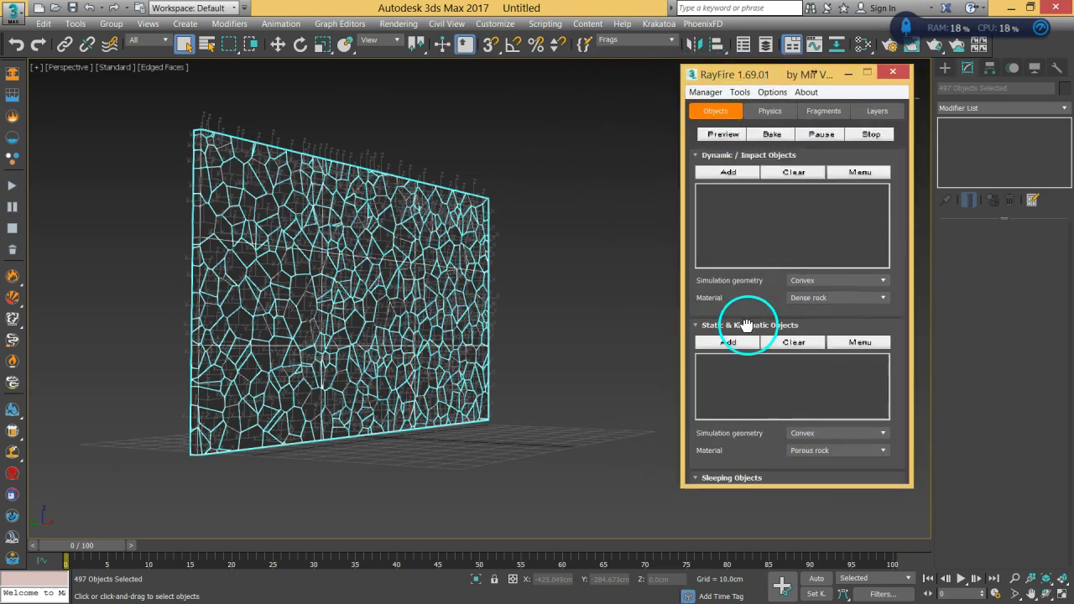
scroll(724, 293, down, 5)
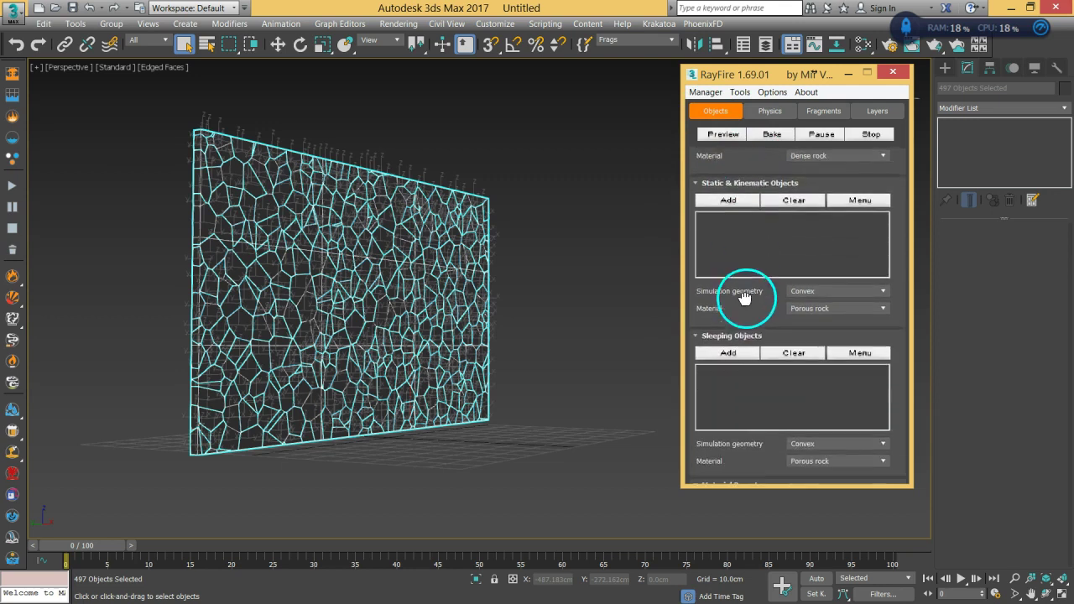
click(727, 353)
click(551, 363)
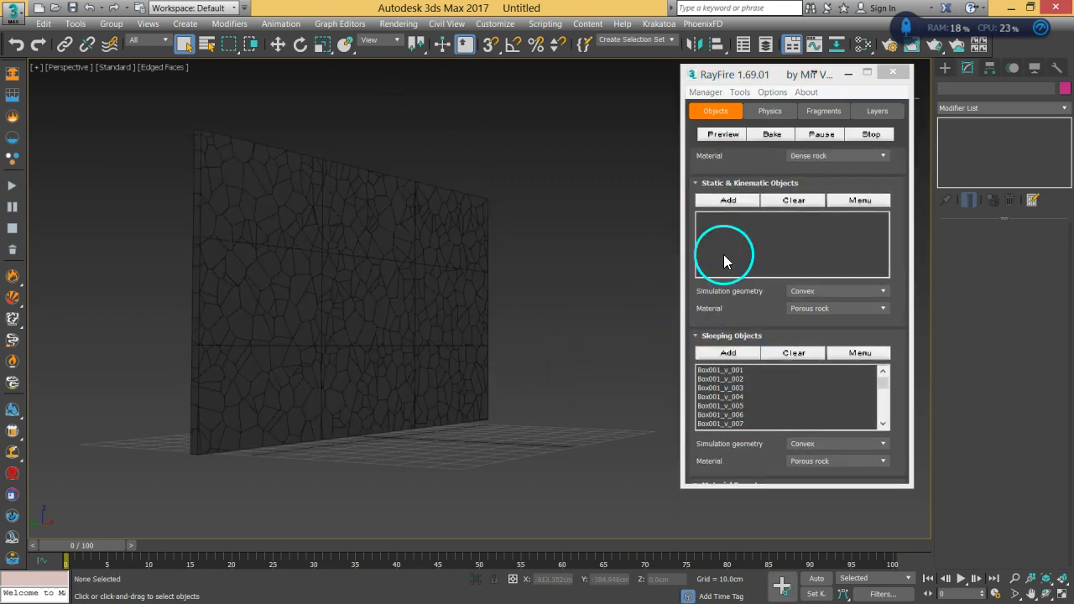
Create a Wind space warp with an icon size of about 11.6 cm on the grid in front of the fragmented wall.
drag(775, 80, 721, 97)
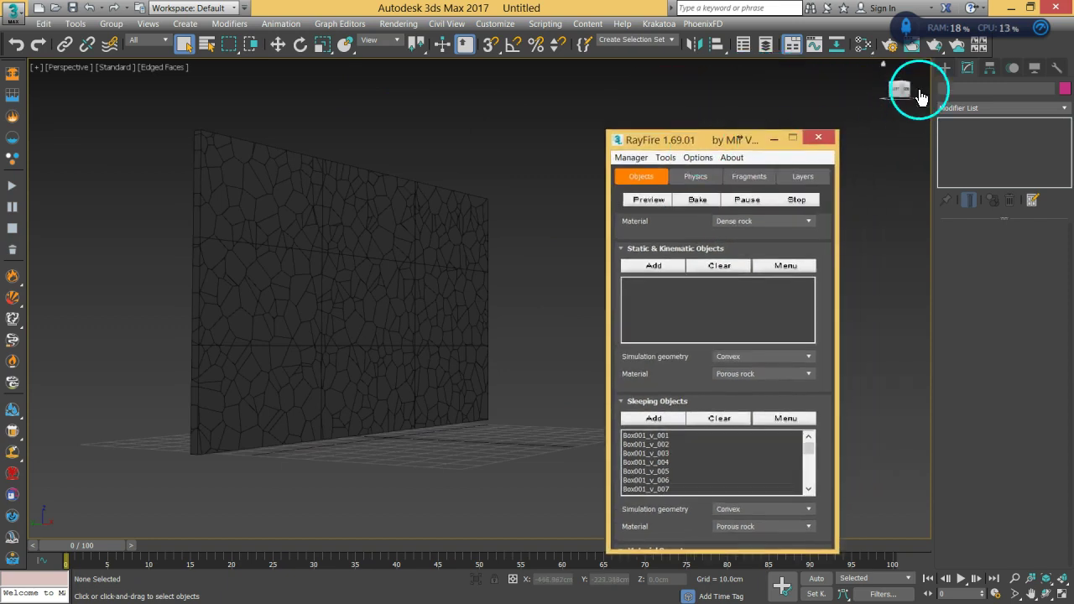
click(944, 68)
click(1029, 87)
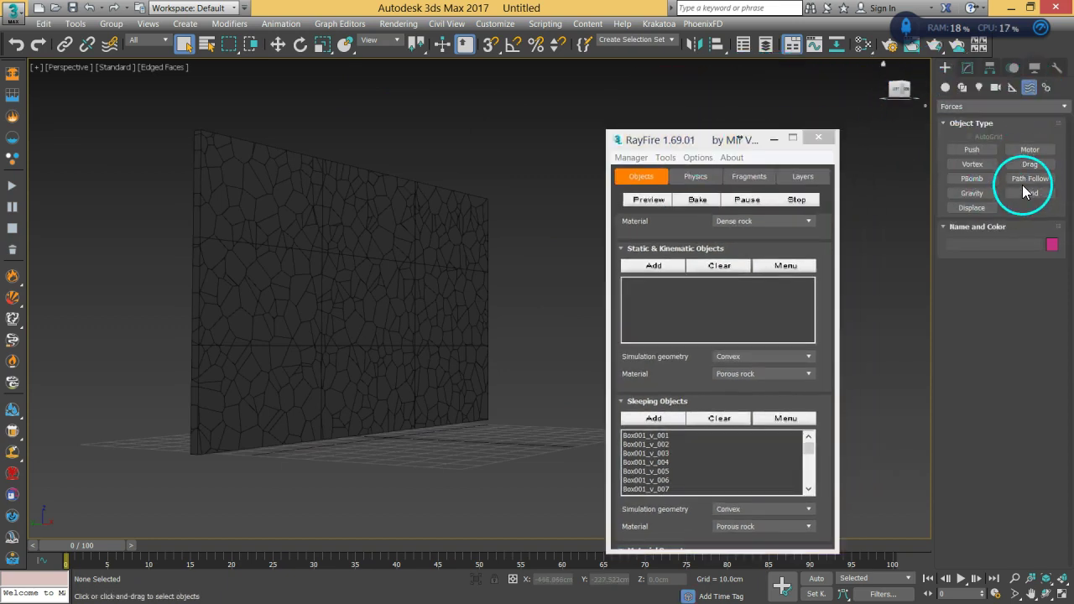
click(1026, 193)
drag(731, 138, 867, 94)
alt+middle_drag(526, 333, 401, 295)
drag(443, 384, 499, 405)
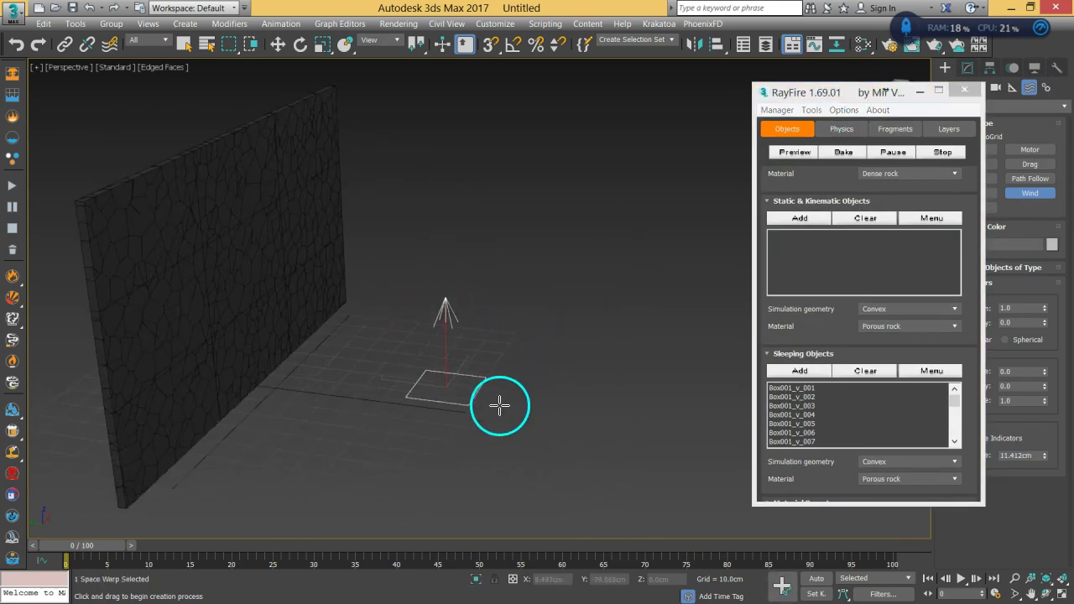
Make the wind force spherical, turn on its range indicators and set its icon size to about 21.2 cm.
drag(808, 94, 635, 65)
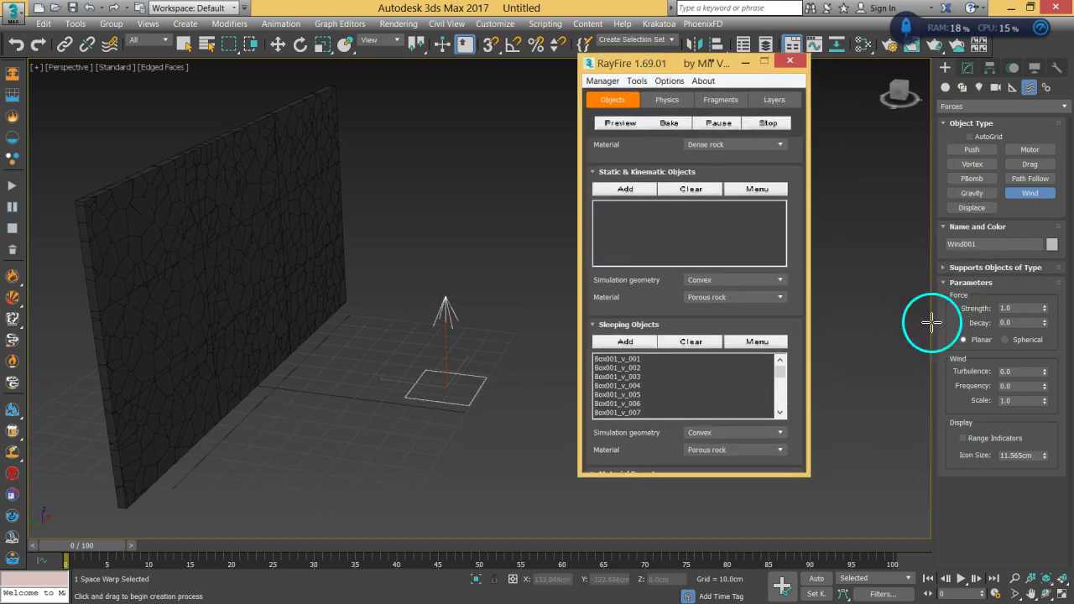
click(1007, 340)
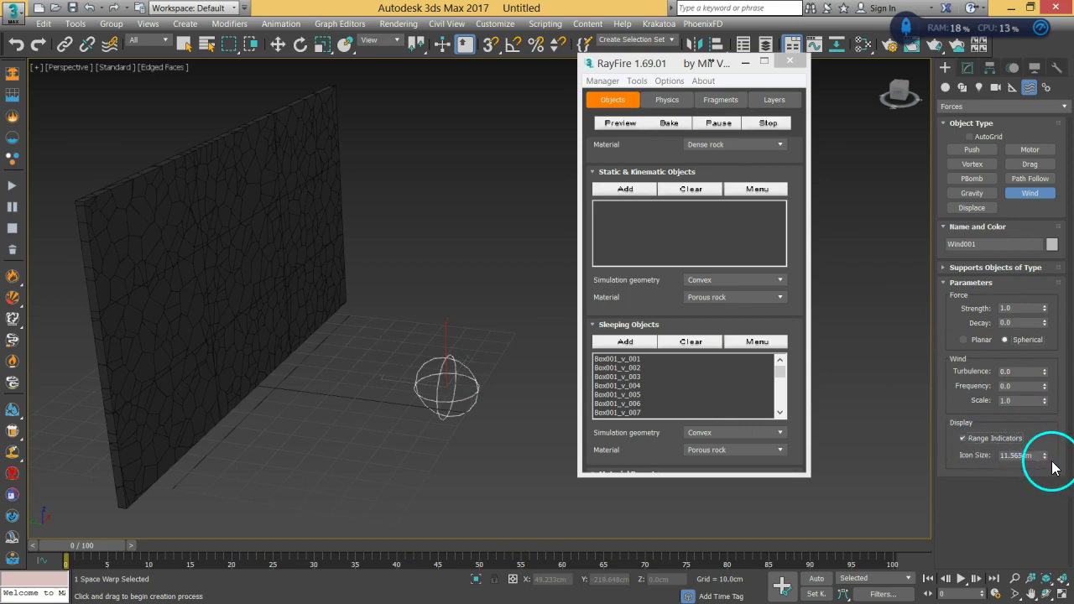
drag(1045, 460, 1048, 404)
alt+middle_drag(859, 427, 434, 382)
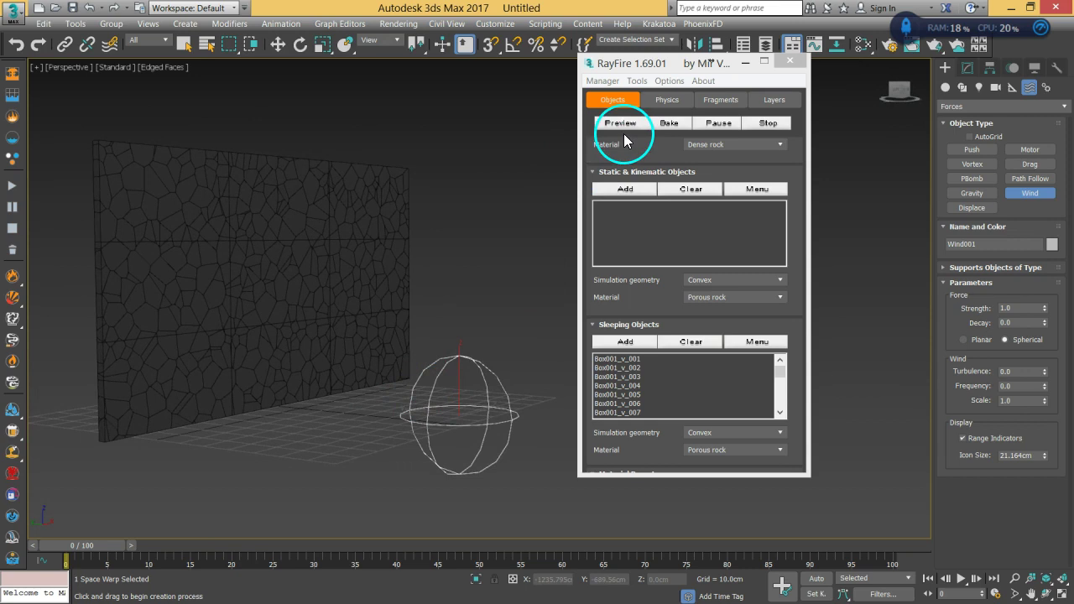
Set the animation's end time to frame 400 in the time configuration.
right_click(959, 579)
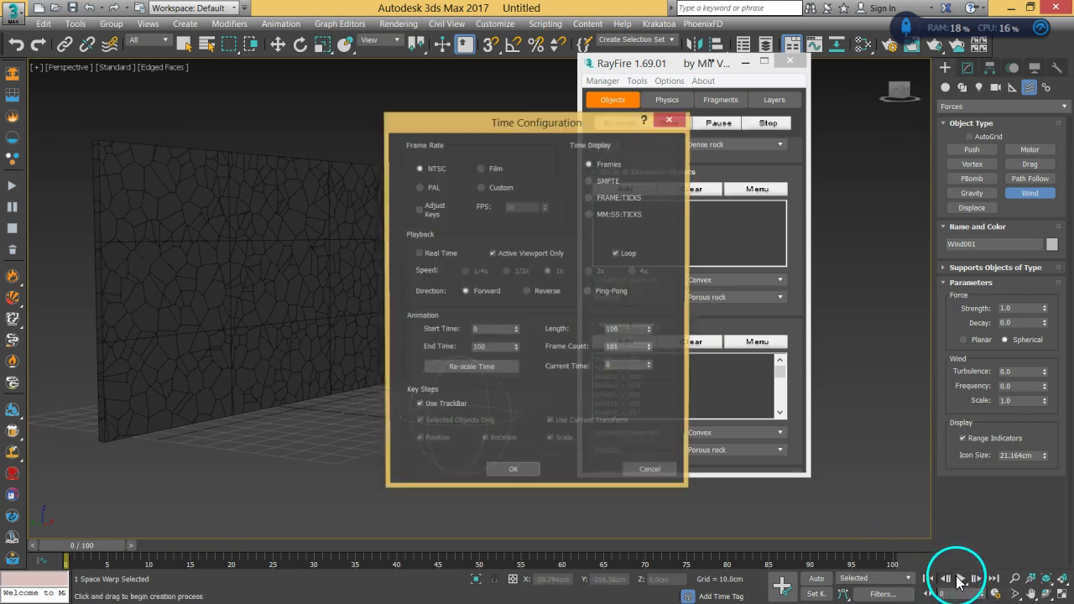
click(502, 347)
text(400)
key(Return)
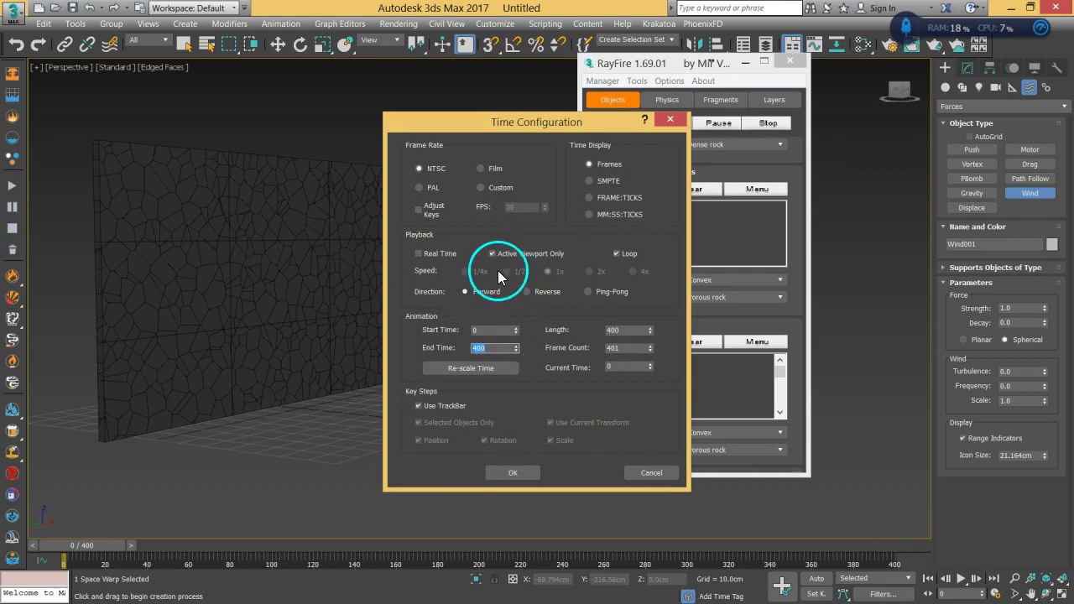
click(529, 472)
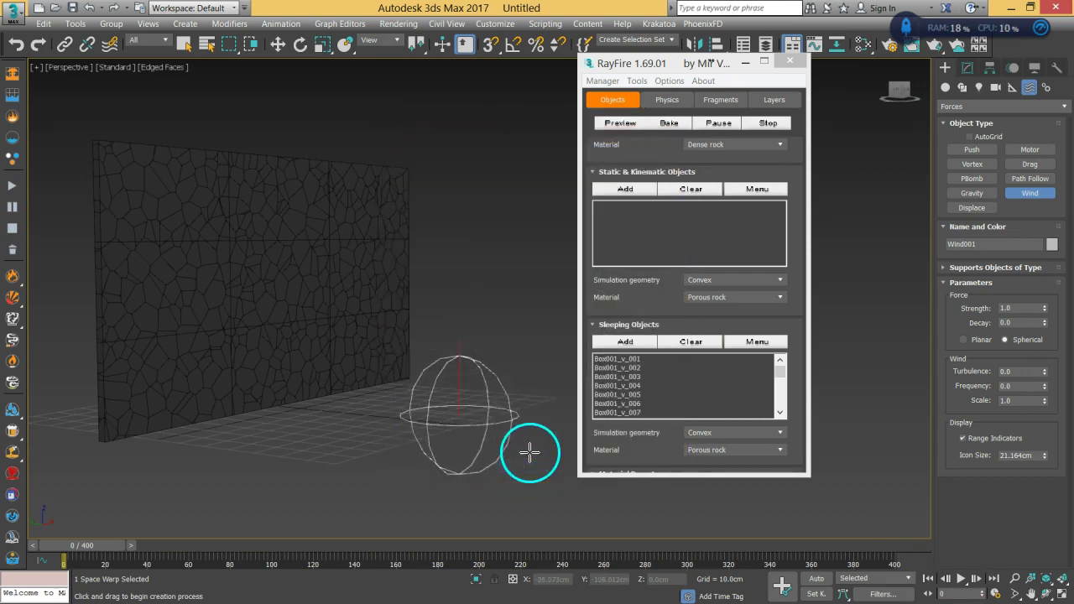
mouse_move(470, 384)
alt+middle_down()
mouse_move(439, 400)
mouse_move(487, 391)
alt+middle_up()
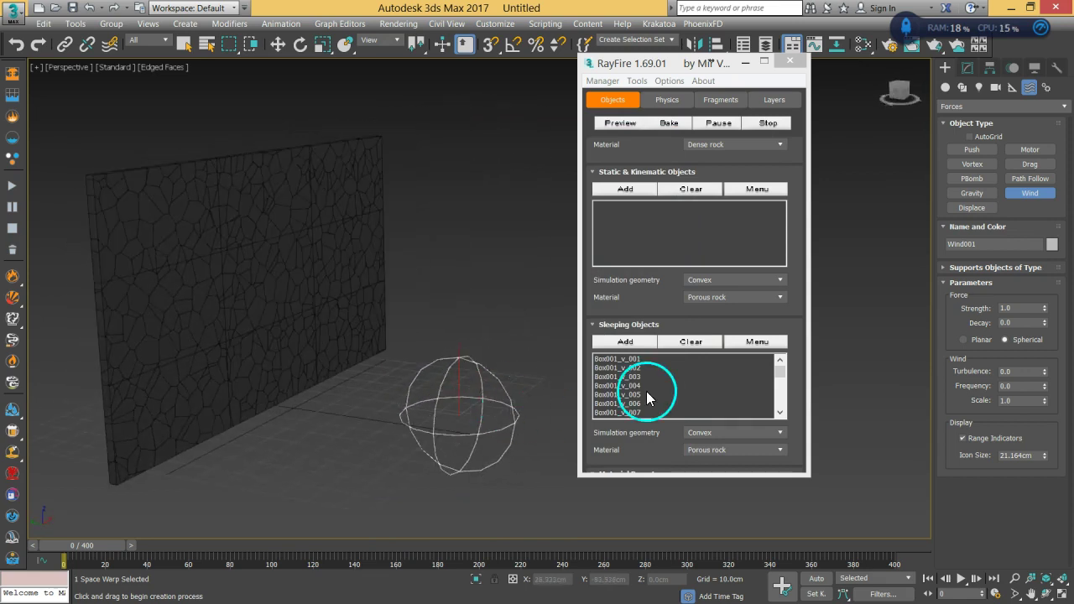
Preview the physics simulation, cancel it, return to frame 0 and show edged faces on the wall again.
click(661, 100)
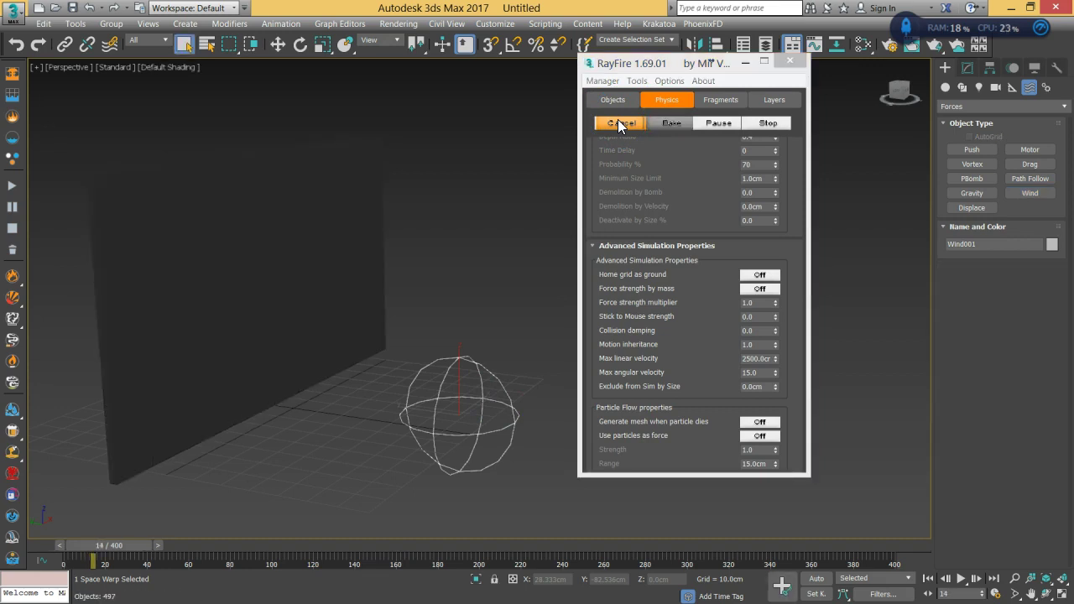
click(617, 120)
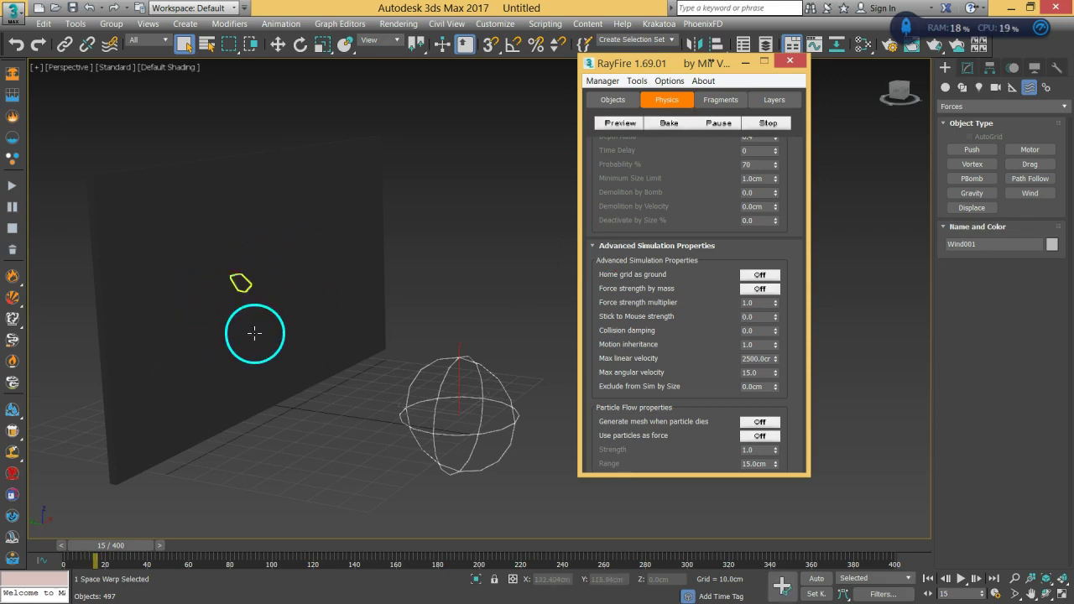
click(928, 578)
drag(688, 209, 674, 391)
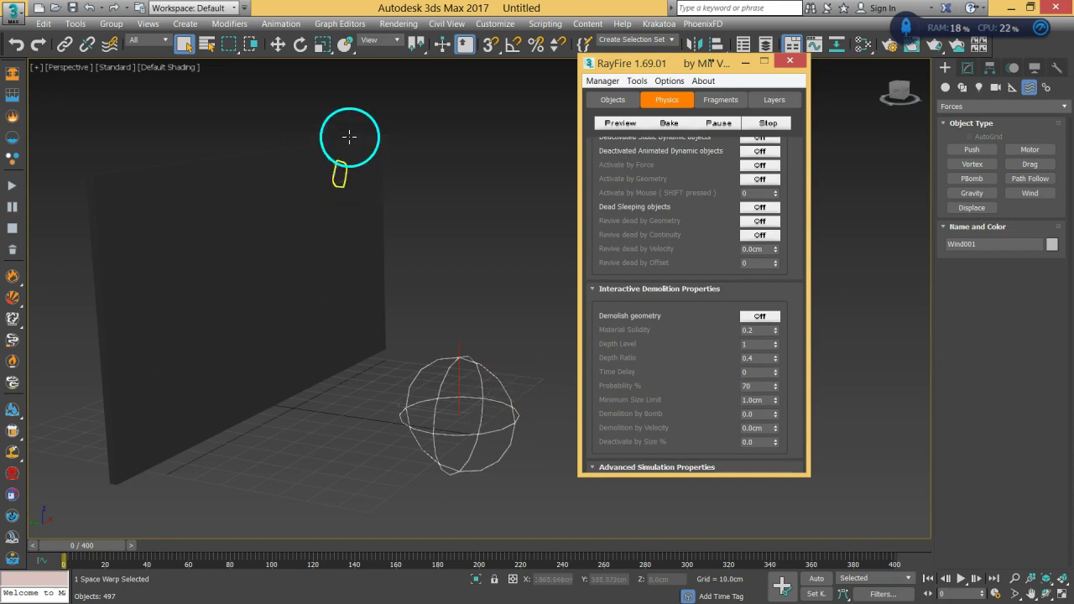
key(F4)
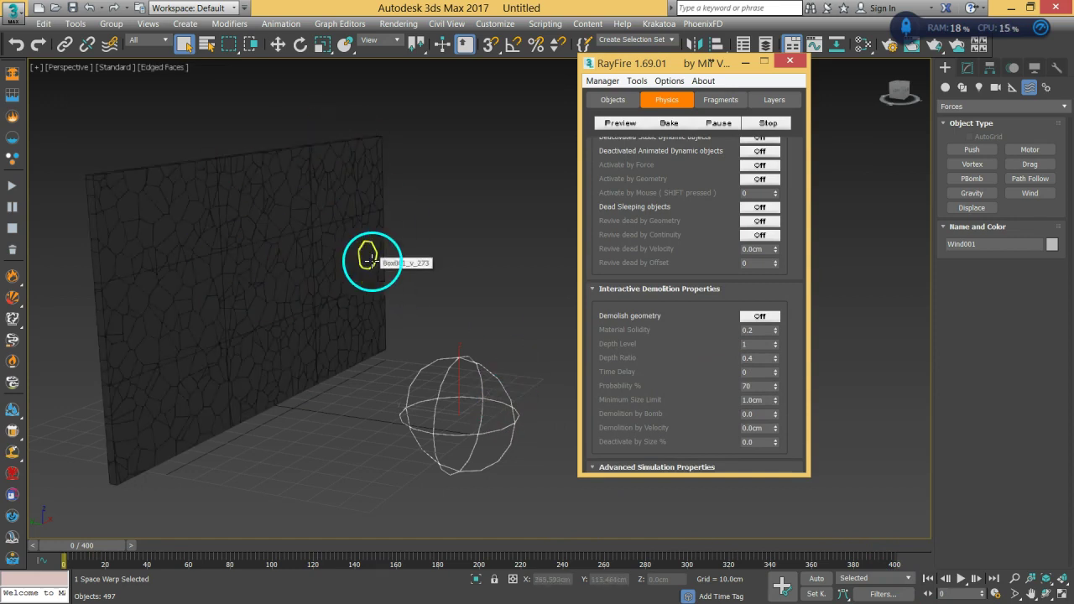
Add the wind force to RayFire's simulation properties and move it against the wall, to about X 16.8, Y 4.3, Z 45.8 cm.
mouse_move(709, 180)
mouse_down()
mouse_move(697, 410)
mouse_move(693, 189)
mouse_up()
drag(686, 317, 695, 244)
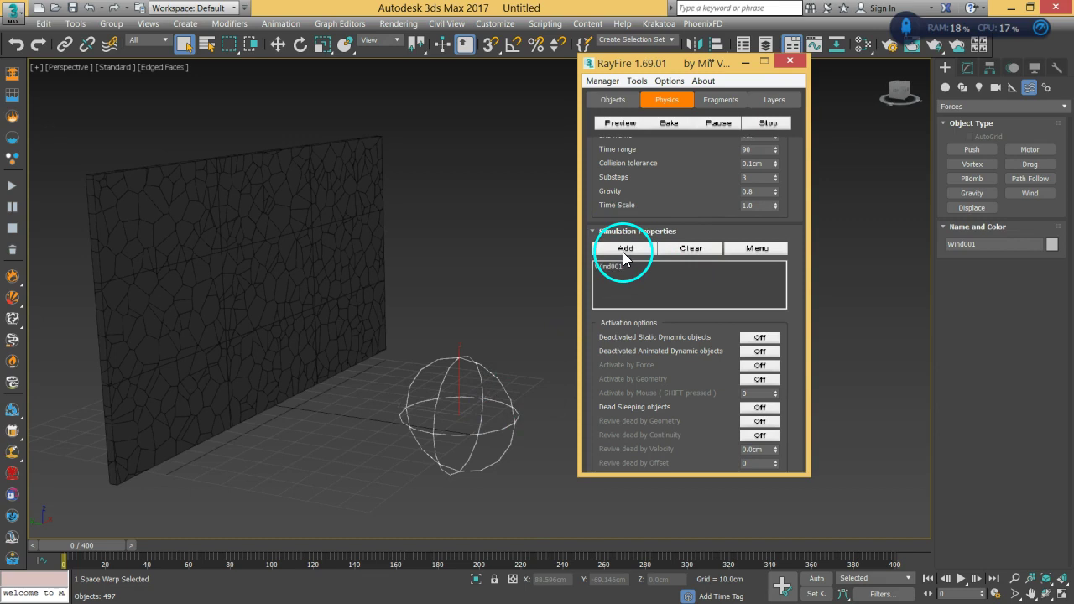
click(279, 47)
alt+middle_drag(391, 328, 408, 403)
drag(420, 401, 309, 217)
alt+middle_drag(309, 217, 412, 300)
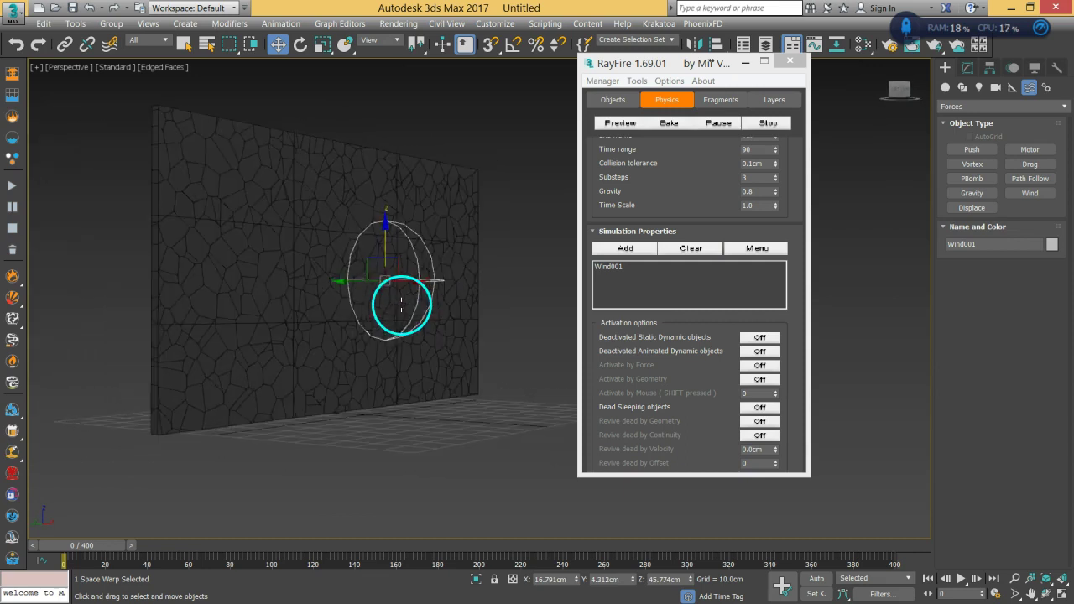
Preview how the repositioned wind affects the wall, cancel the simulation and return to frame 0.
click(620, 123)
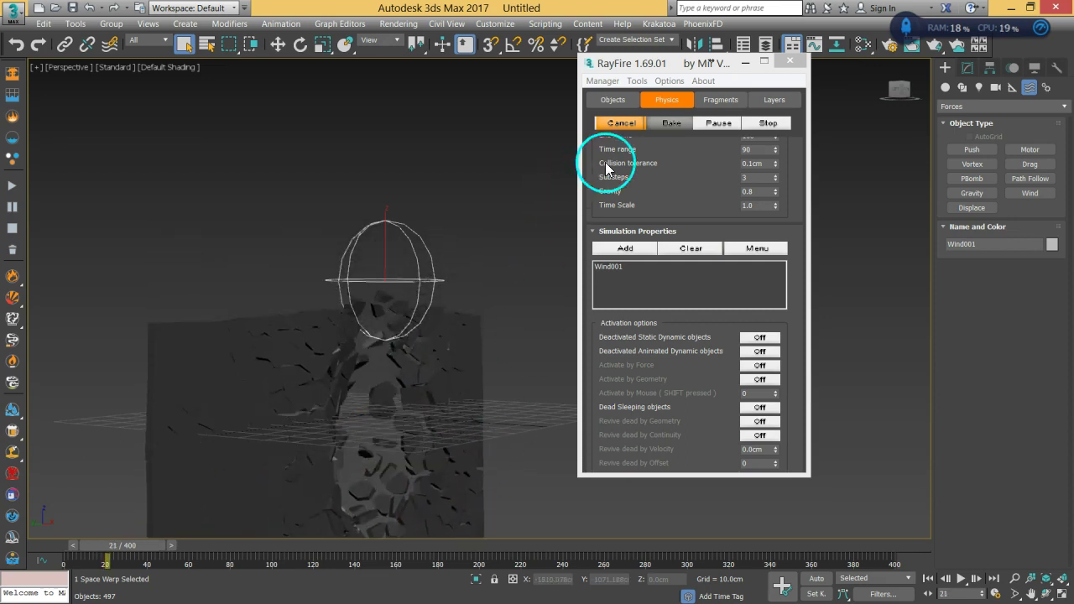
click(625, 126)
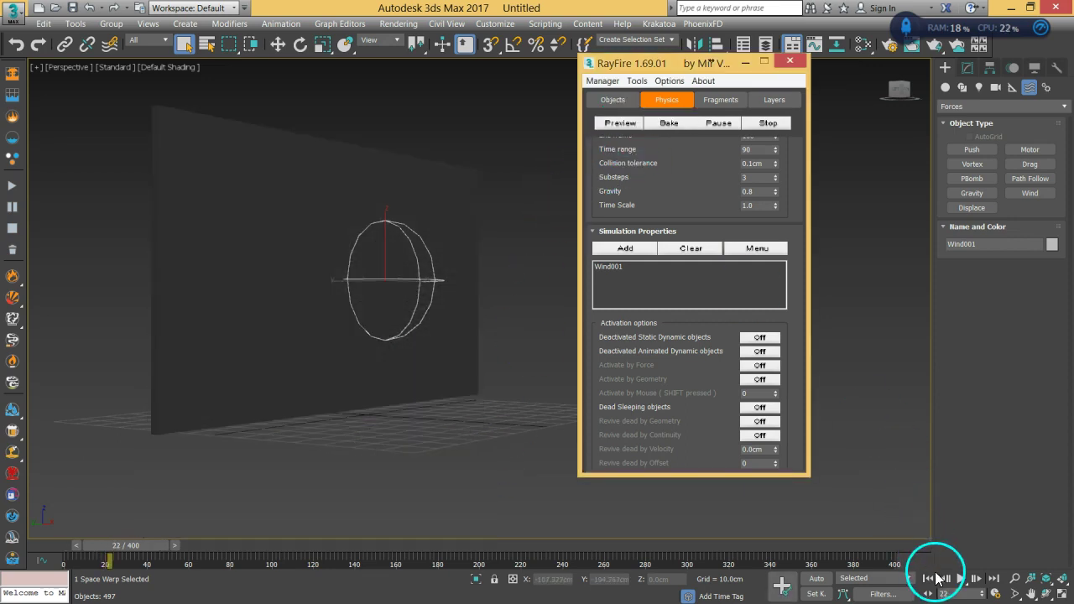
click(928, 578)
Turn on Dead Sleeping objects in RayFire's activation options.
alt+middle_drag(445, 387, 445, 350)
drag(697, 403, 686, 247)
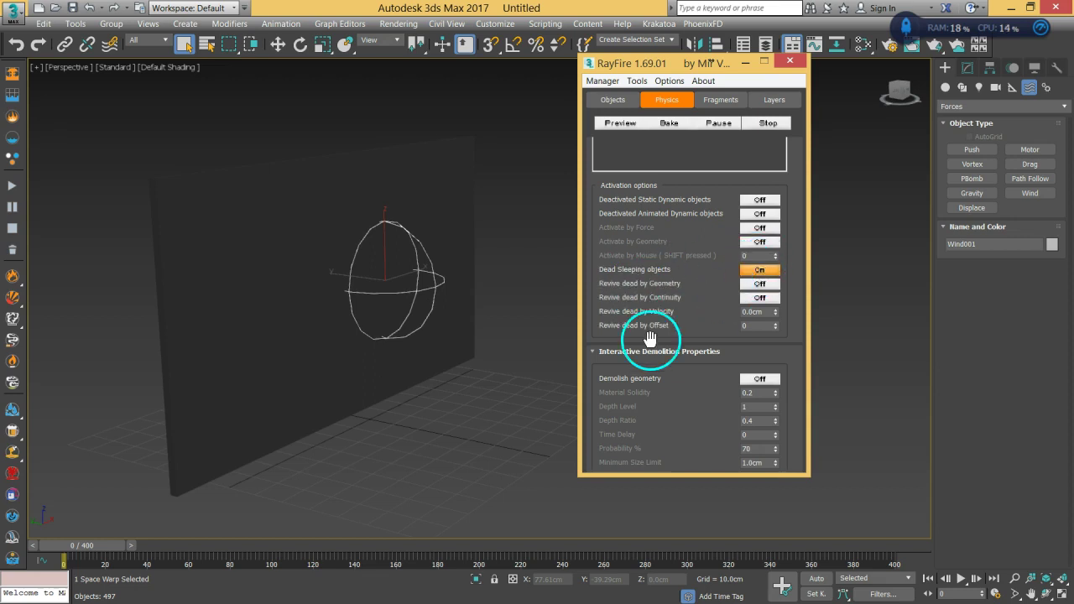
drag(434, 263, 373, 267)
drag(712, 283, 733, 334)
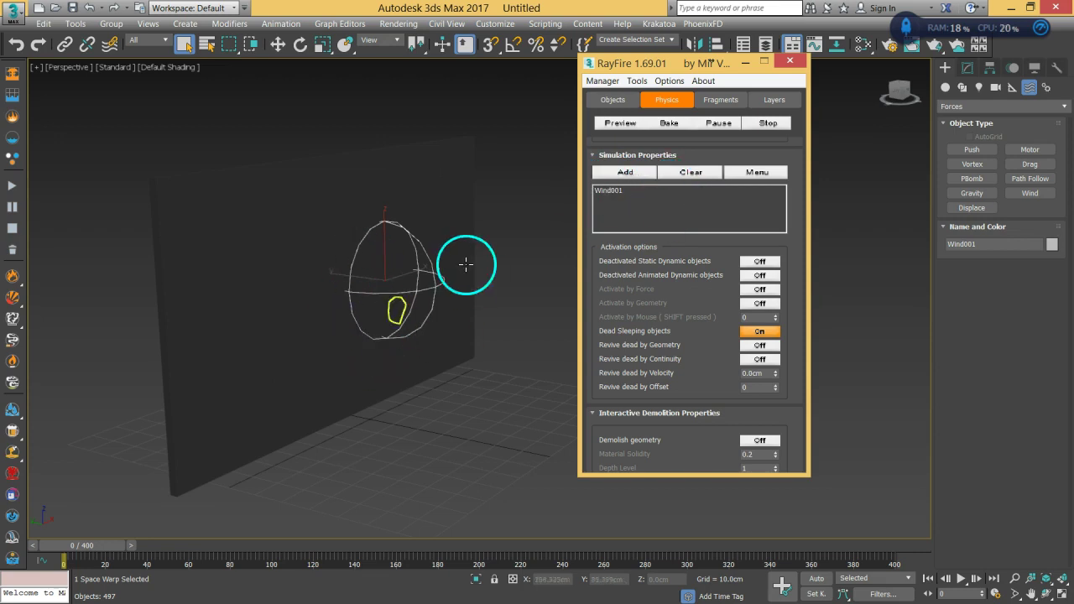
Preview the simulation with dead sleeping objects from both sides of the wall, cancel it and return to frame 0.
click(531, 386)
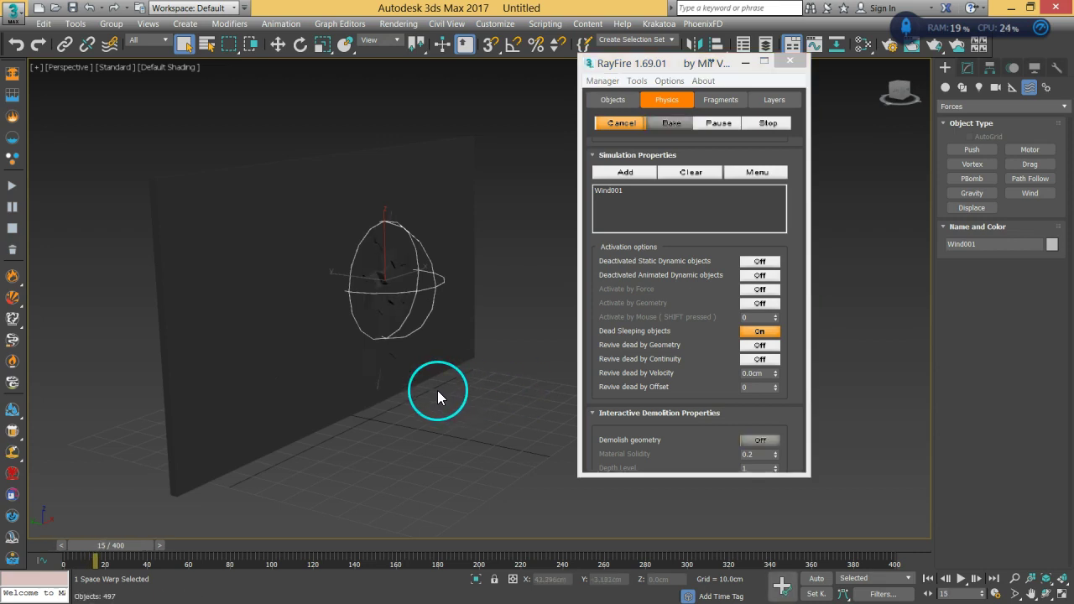
alt+middle_drag(422, 382, 506, 363)
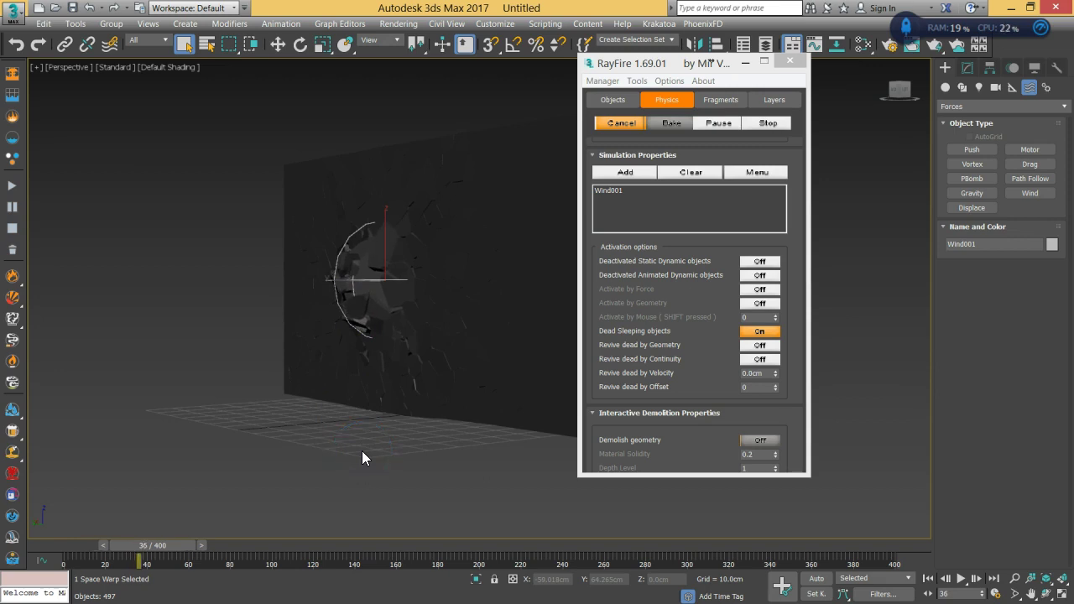
click(621, 123)
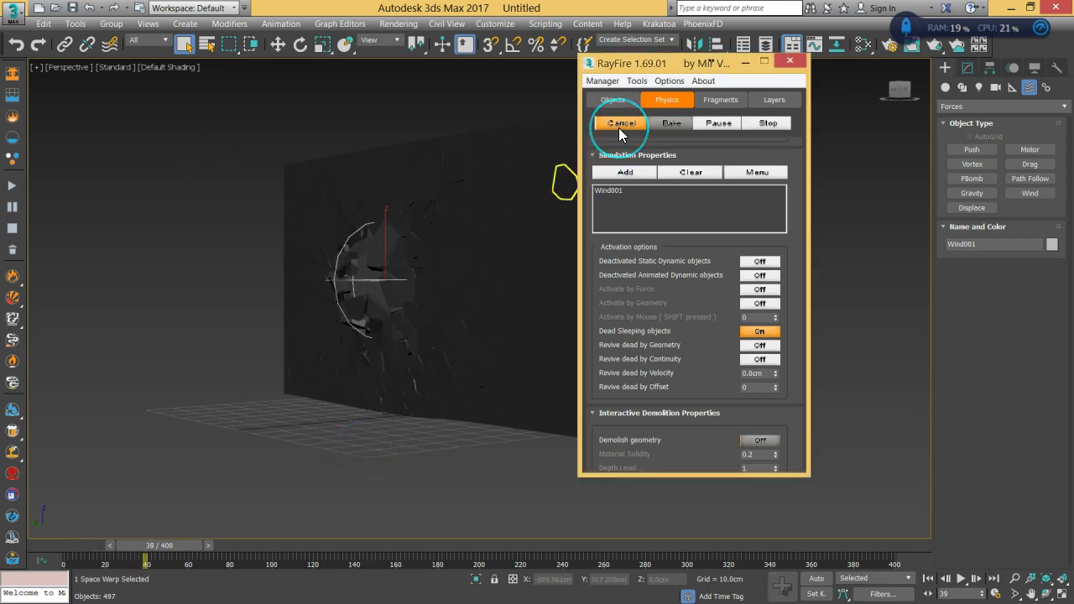
drag(185, 554, 103, 546)
alt+middle_drag(574, 355, 472, 387)
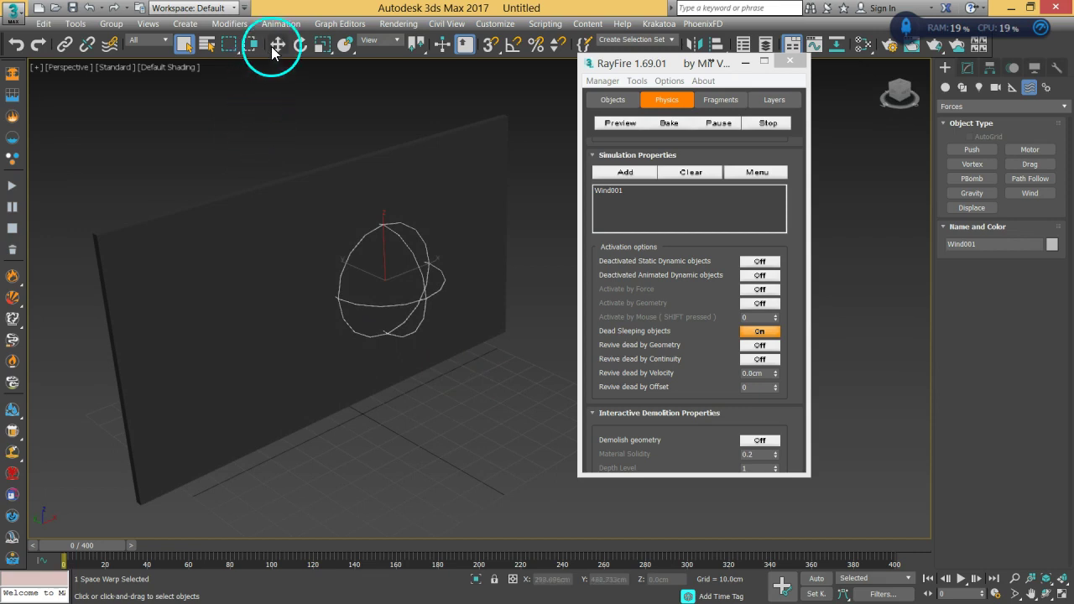
Enlarge the wind force's icon size to about 31.5 cm.
click(277, 43)
click(967, 67)
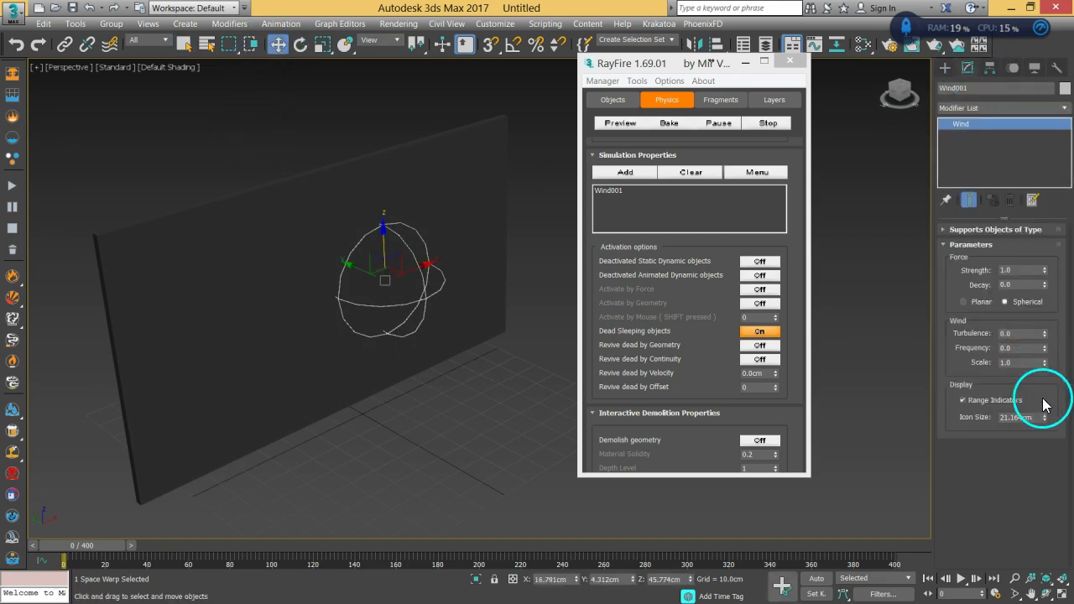
mouse_move(1044, 417)
mouse_down()
mouse_move(1043, 392)
mouse_move(1044, 402)
mouse_up()
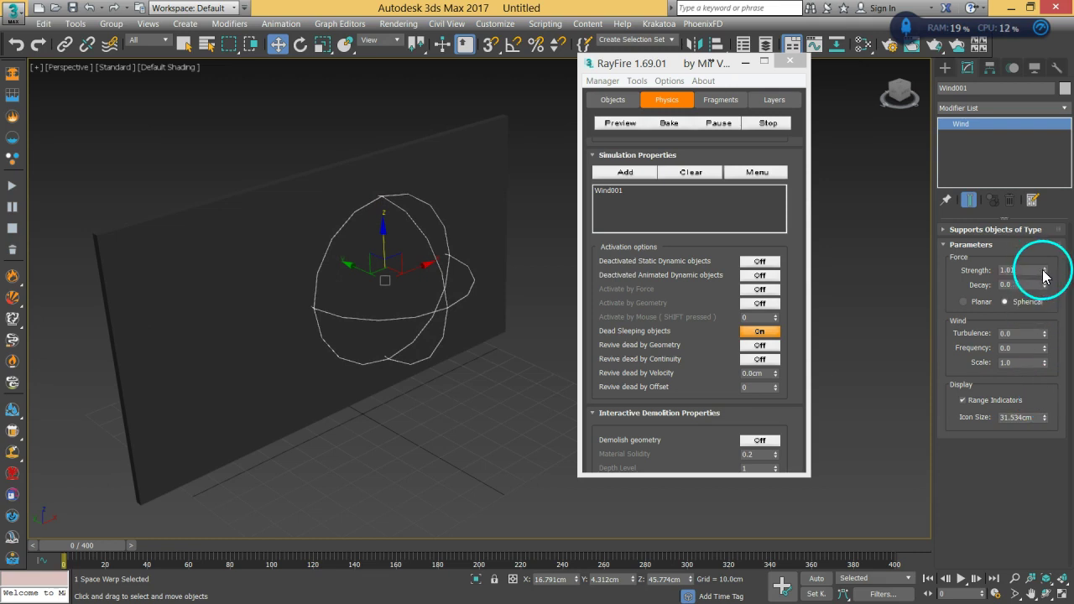
Move the wind force to the wall's near end at about X 118.7, Y -9.7 cm and clear the RayFire window out of the view.
alt+middle_drag(407, 330, 357, 283)
drag(357, 283, 408, 310)
alt+middle_drag(407, 310, 310, 319)
drag(398, 297, 870, 86)
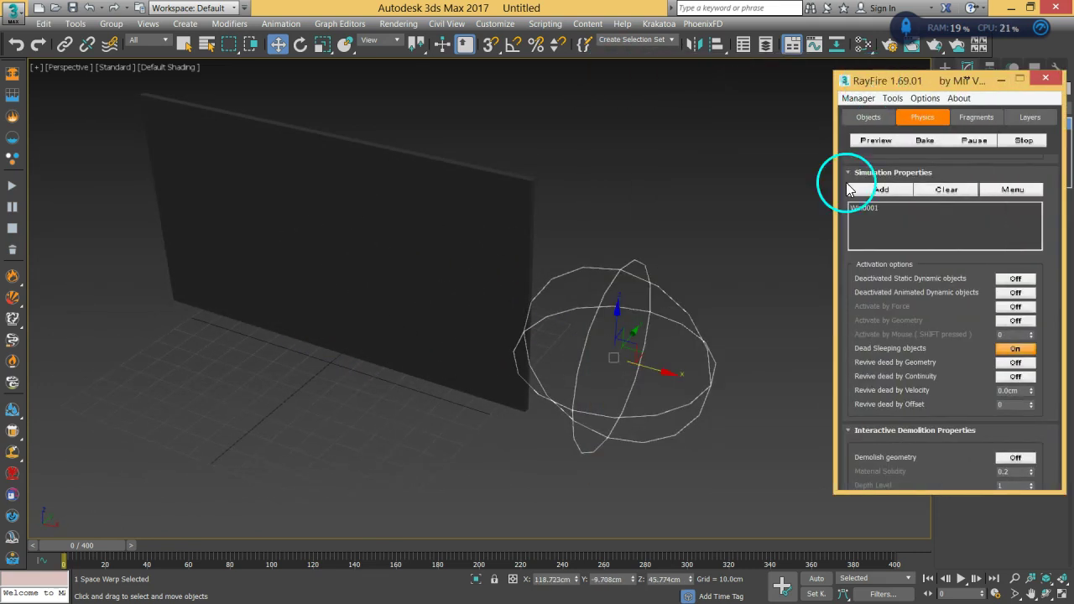
Auto-key the wind force moving along X past the wall's far end, to about X -117.6 cm at frame 80.
click(816, 579)
drag(86, 548, 249, 565)
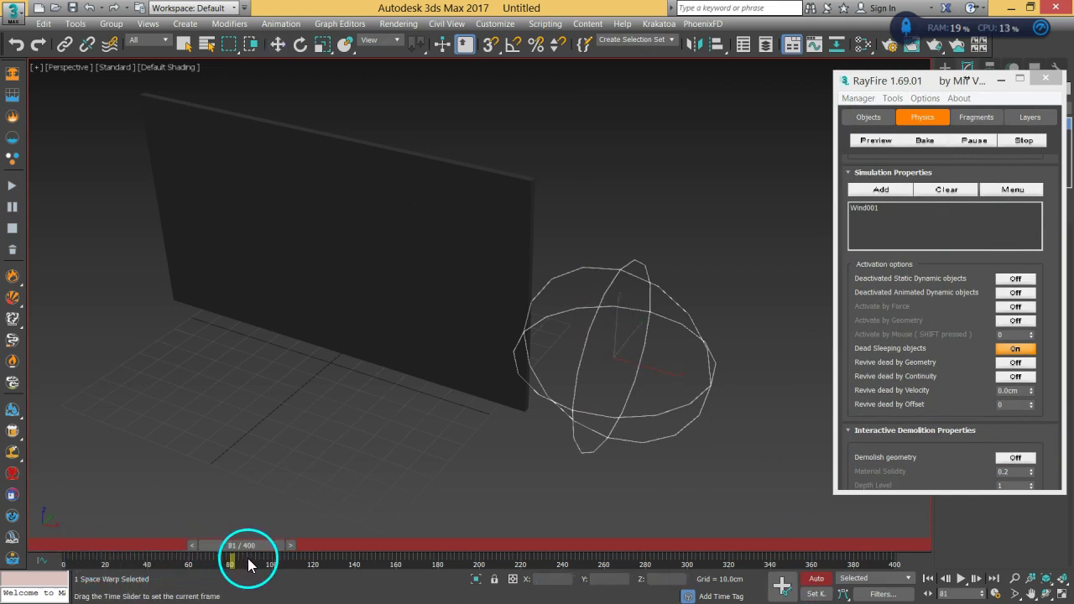
key(w)
drag(662, 374, 136, 284)
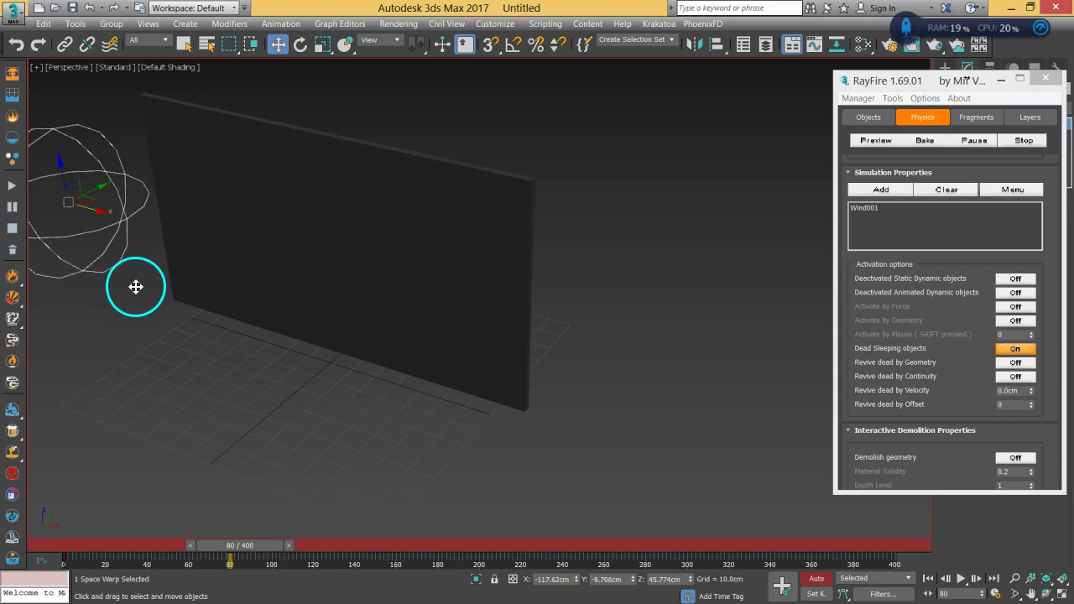
click(815, 578)
Play the wind force's animation from frame 0 and stop the playback.
click(927, 578)
click(960, 578)
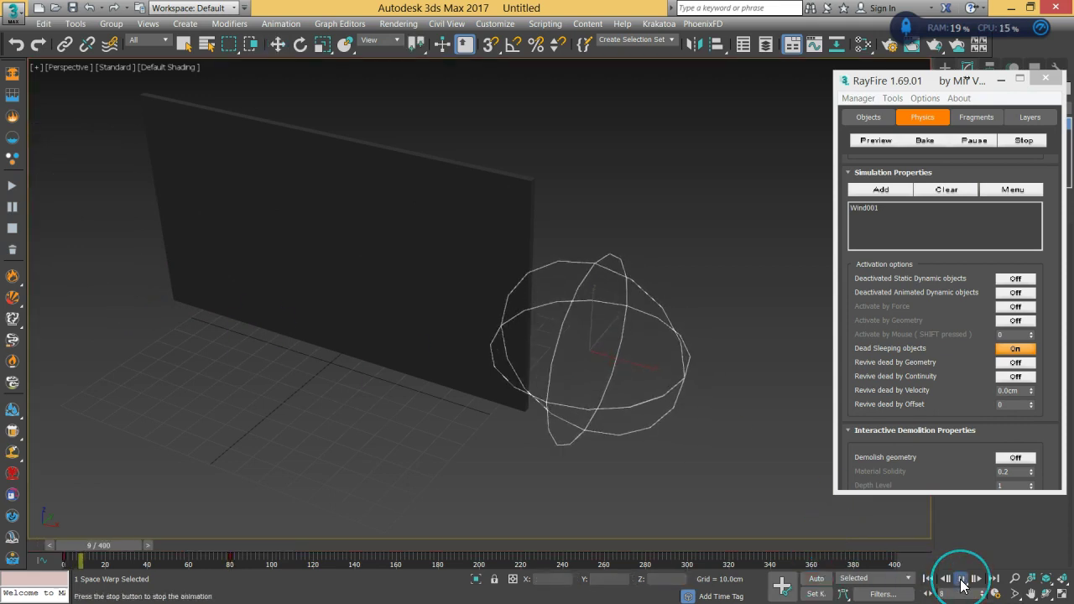
click(962, 579)
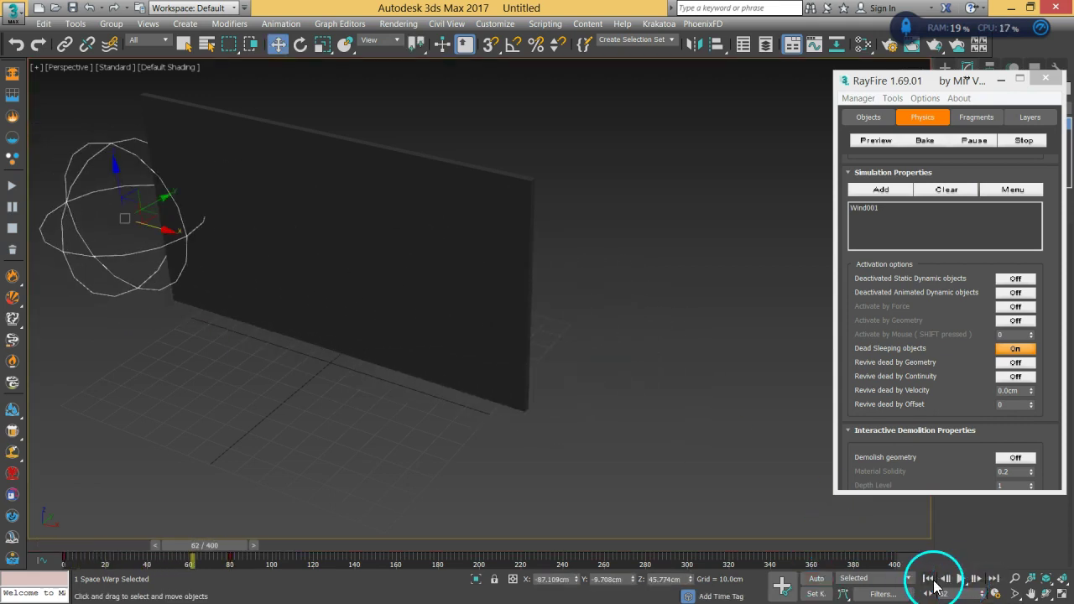
Enable real-time playback in the time configuration, replay the wind's motion and return to frame 0.
right_click(964, 581)
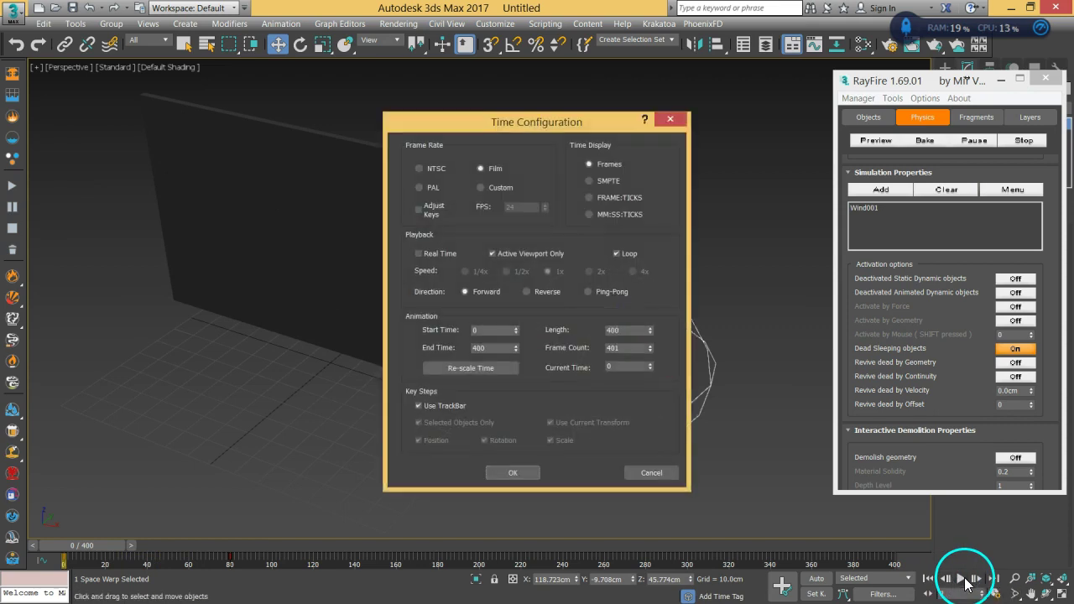
click(419, 253)
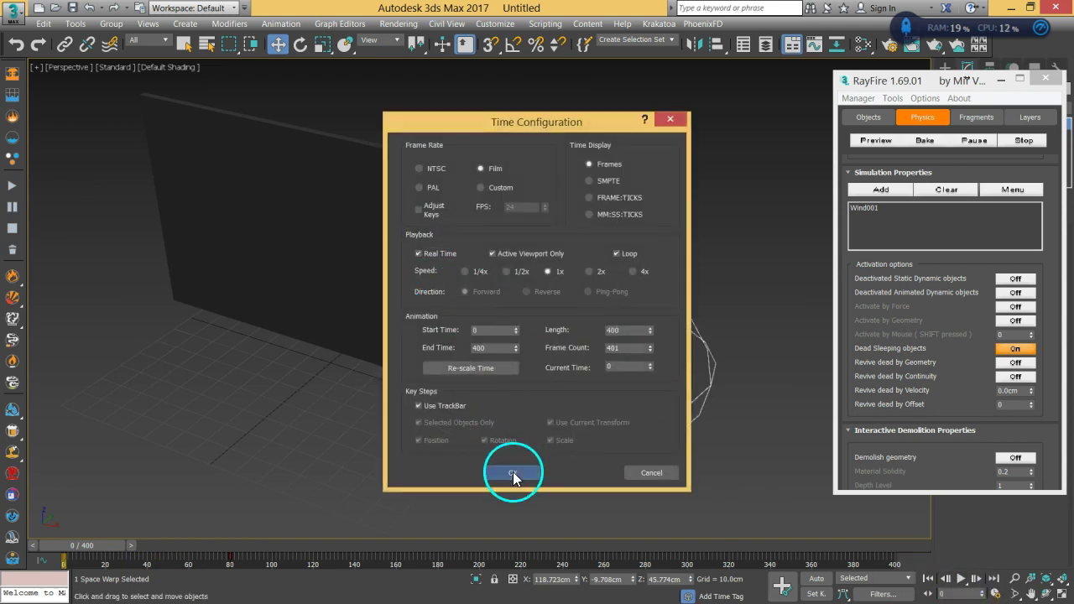
click(512, 472)
click(962, 580)
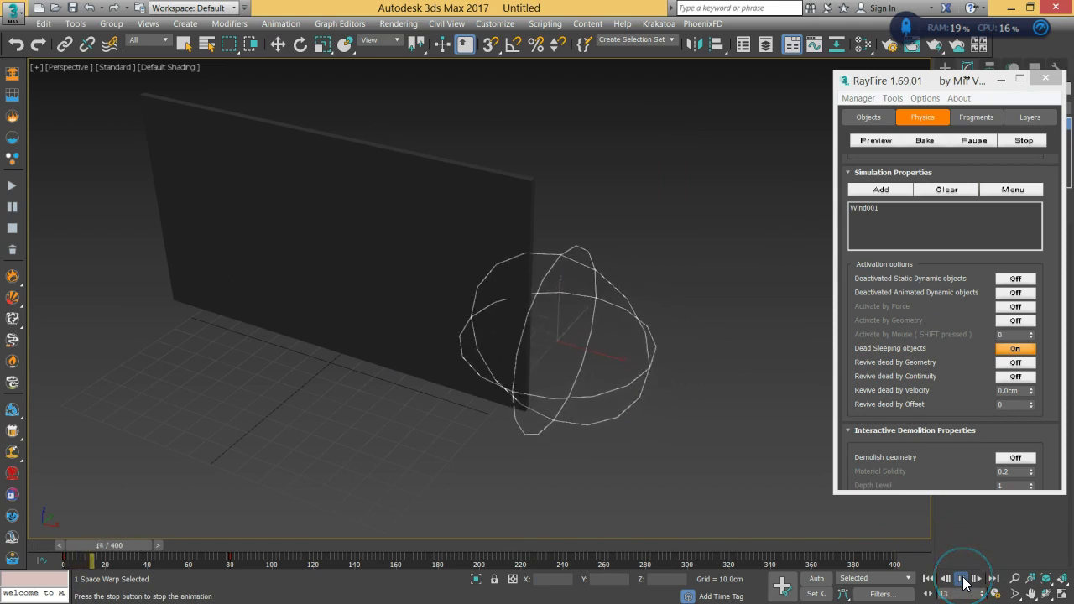
click(963, 579)
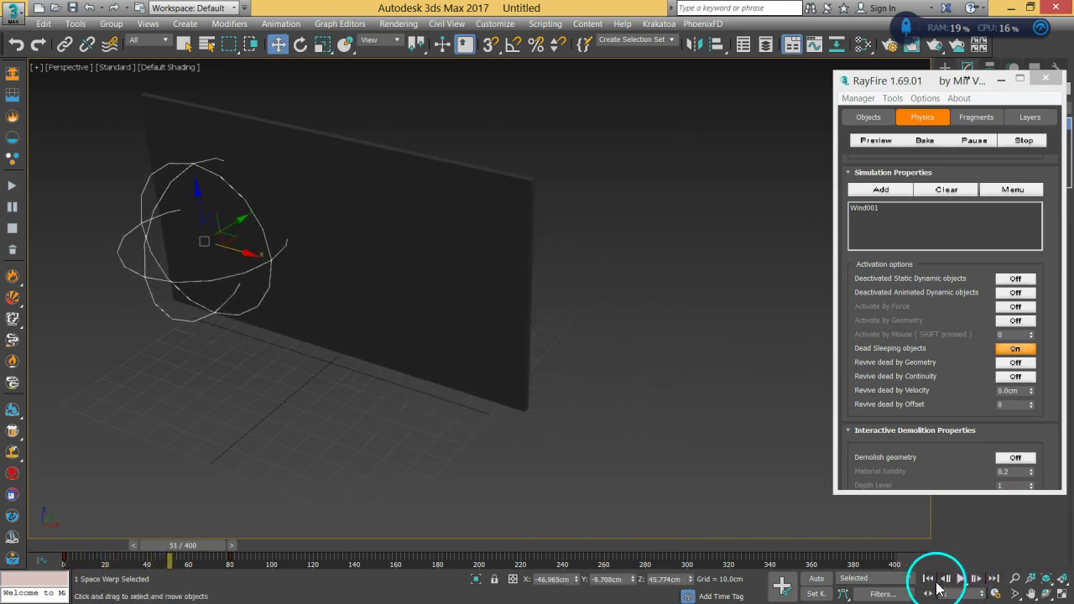
click(928, 578)
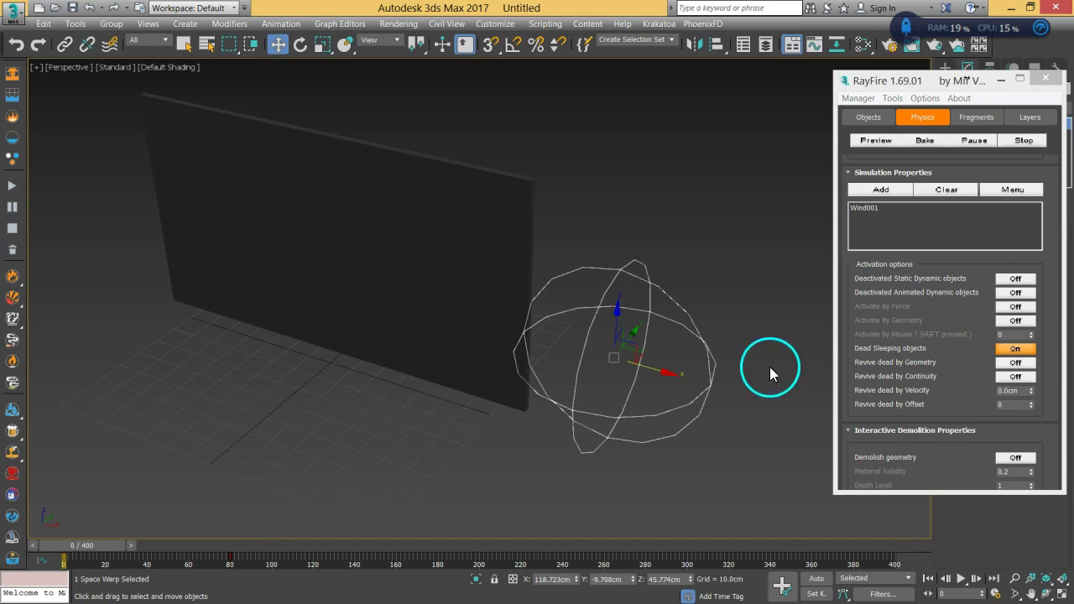
Start baking the RayFire simulation with start frame 2 and end frame 90.
mouse_move(621, 406)
alt+middle_down()
mouse_move(632, 376)
mouse_move(609, 380)
mouse_move(615, 393)
alt+middle_up()
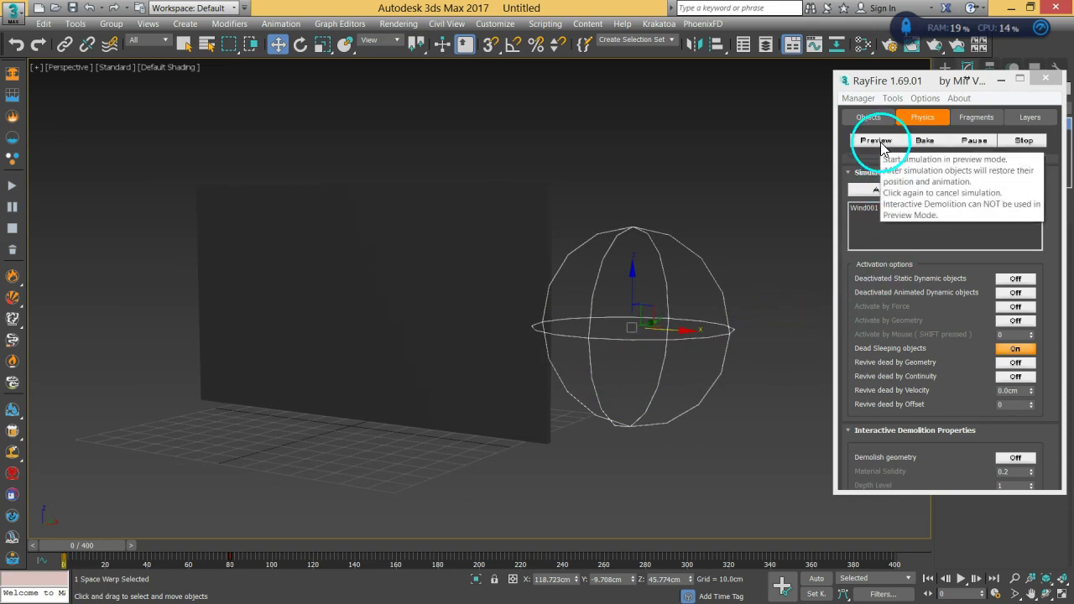
mouse_move(91, 546)
mouse_down()
mouse_move(123, 549)
mouse_move(76, 547)
mouse_up()
scroll(957, 333, up, 5)
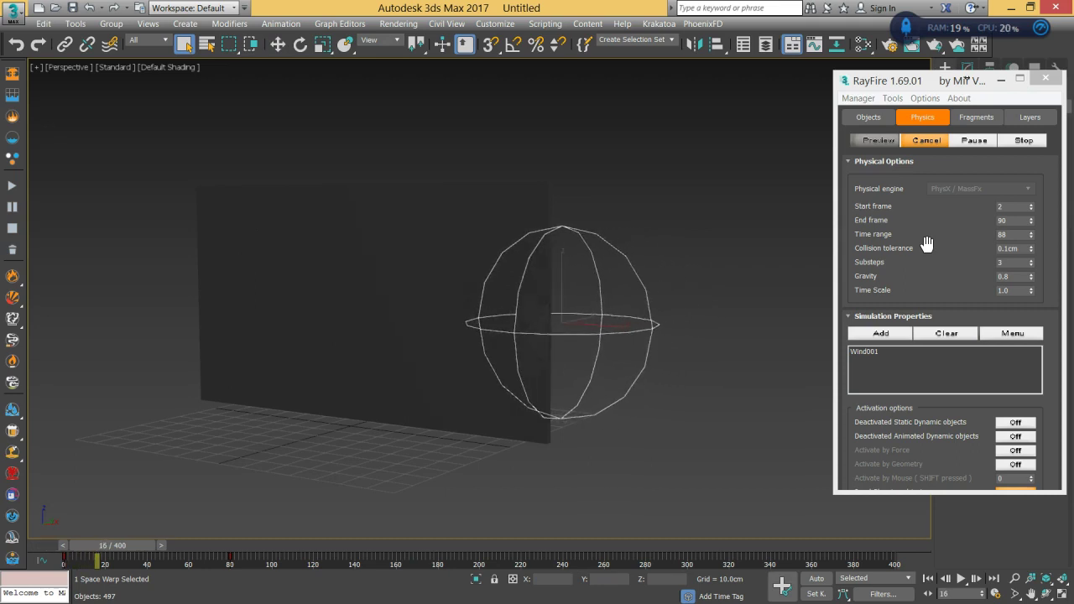
Show edged faces, deselect the wind and examine the deforming wall from several angles while the simulation bakes.
key(F4)
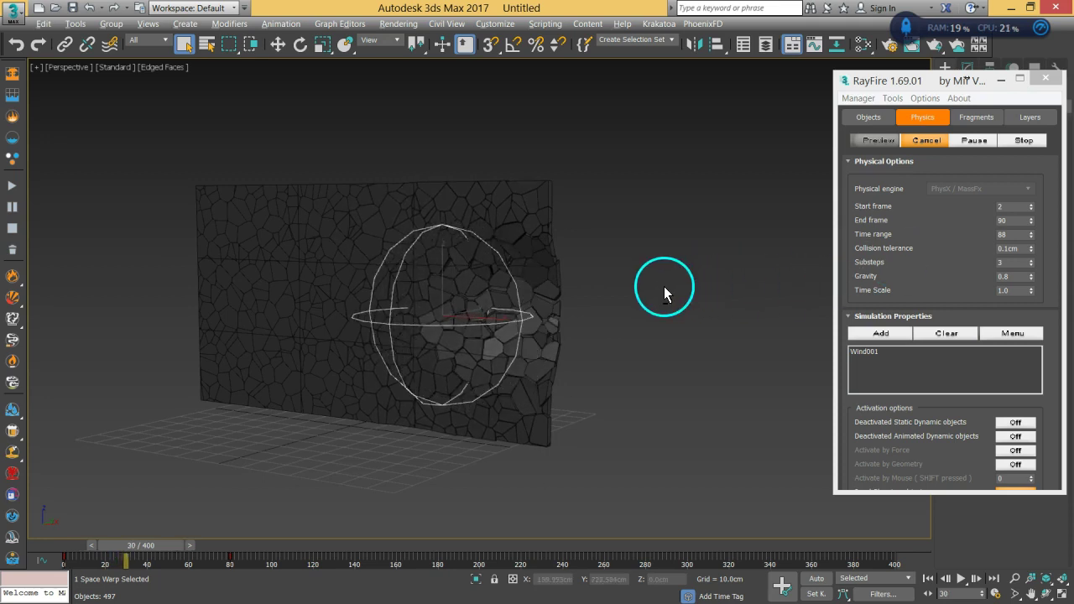
scroll(676, 322, up, 2)
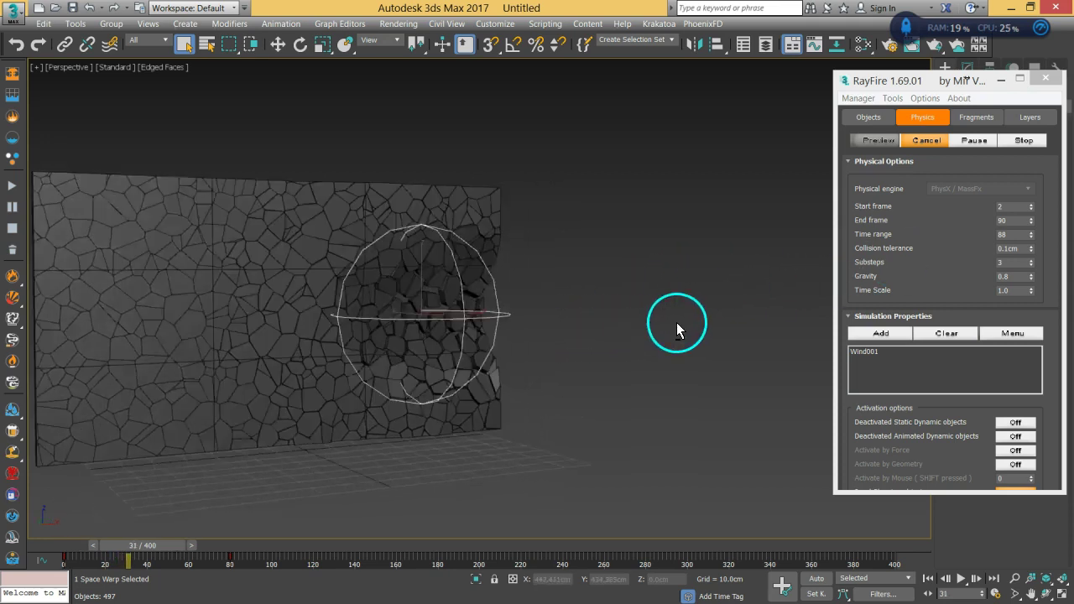
alt+middle_drag(682, 322, 643, 323)
middle_drag(546, 324, 465, 328)
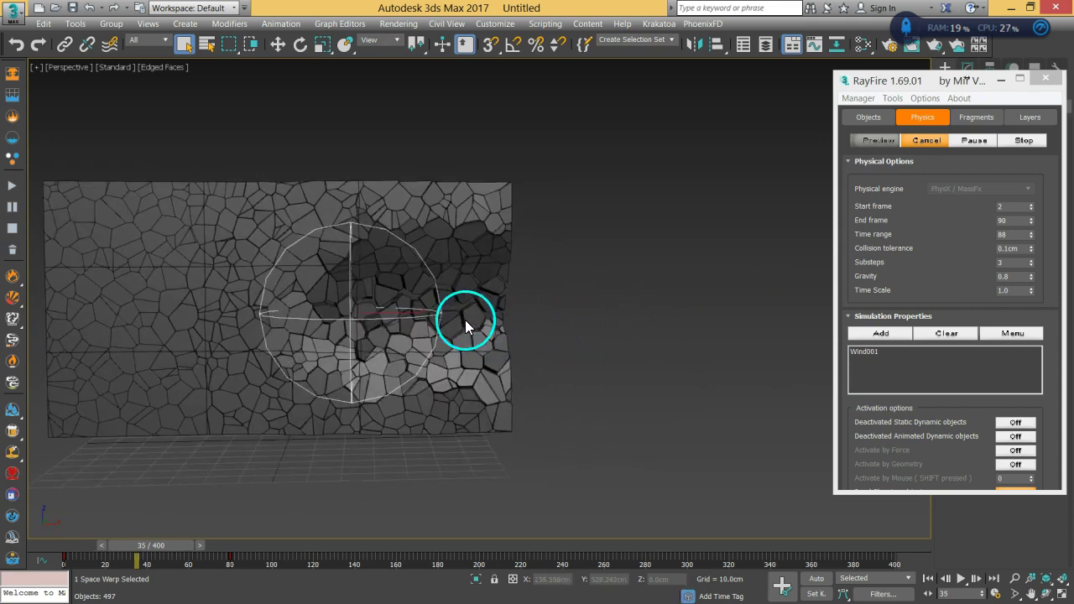
alt+middle_drag(276, 313, 738, 327)
middle_drag(570, 509, 570, 508)
click(571, 508)
middle_drag(479, 492, 553, 296)
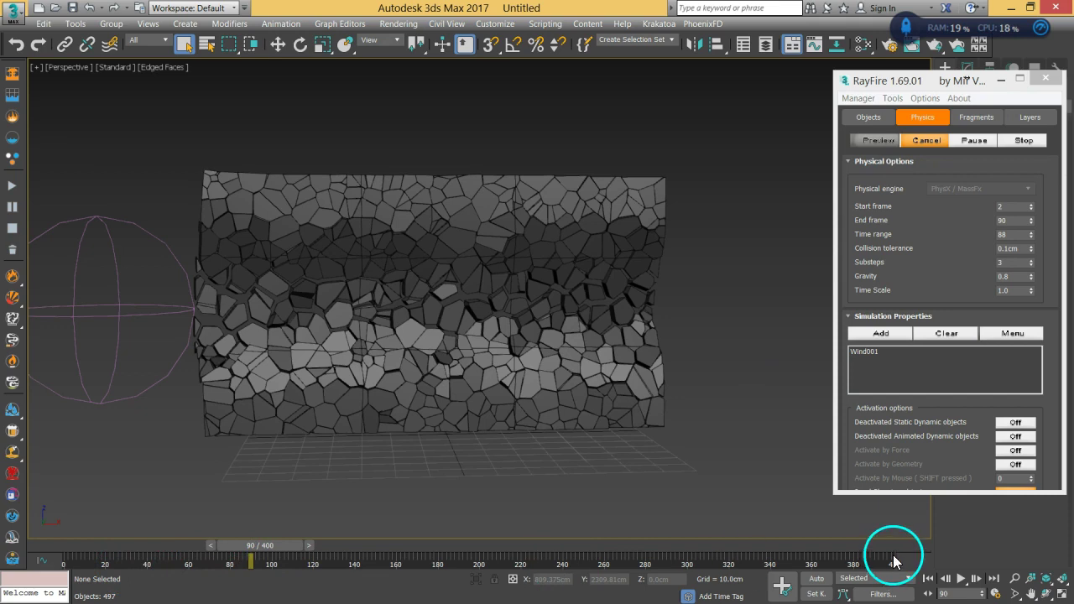
Play the baked simulation and inspect the wall's fragments from the side, replaying it from the first frame.
click(960, 578)
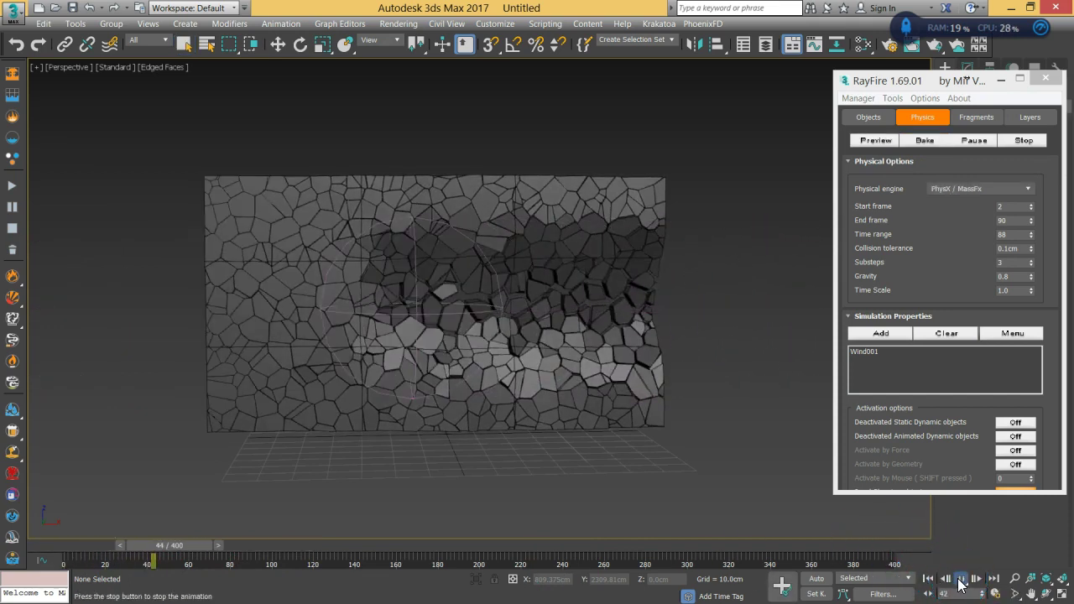
alt+middle_drag(570, 413, 457, 395)
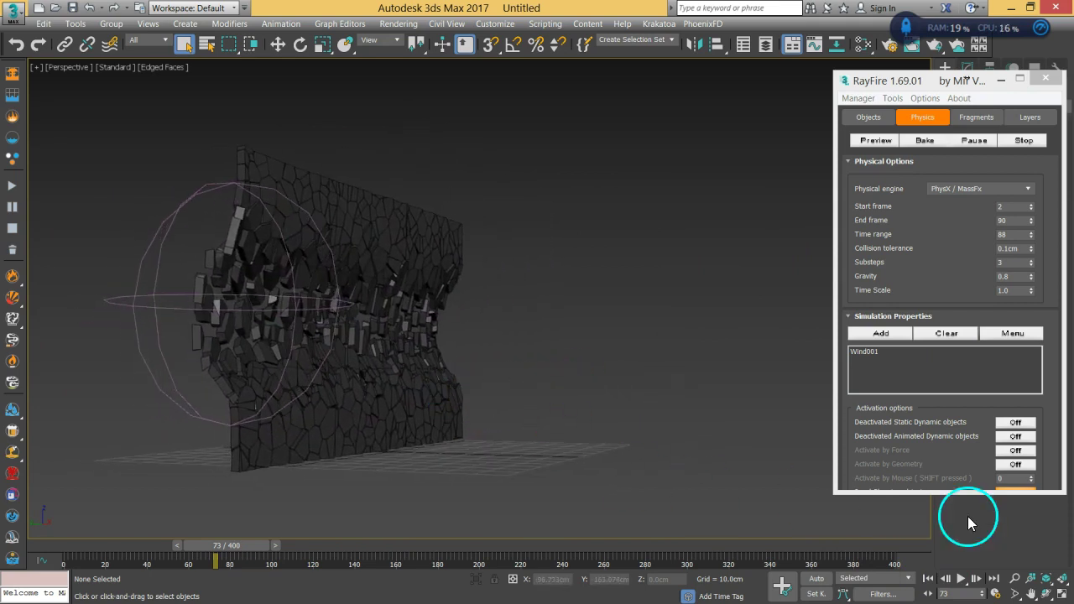
click(928, 578)
click(961, 579)
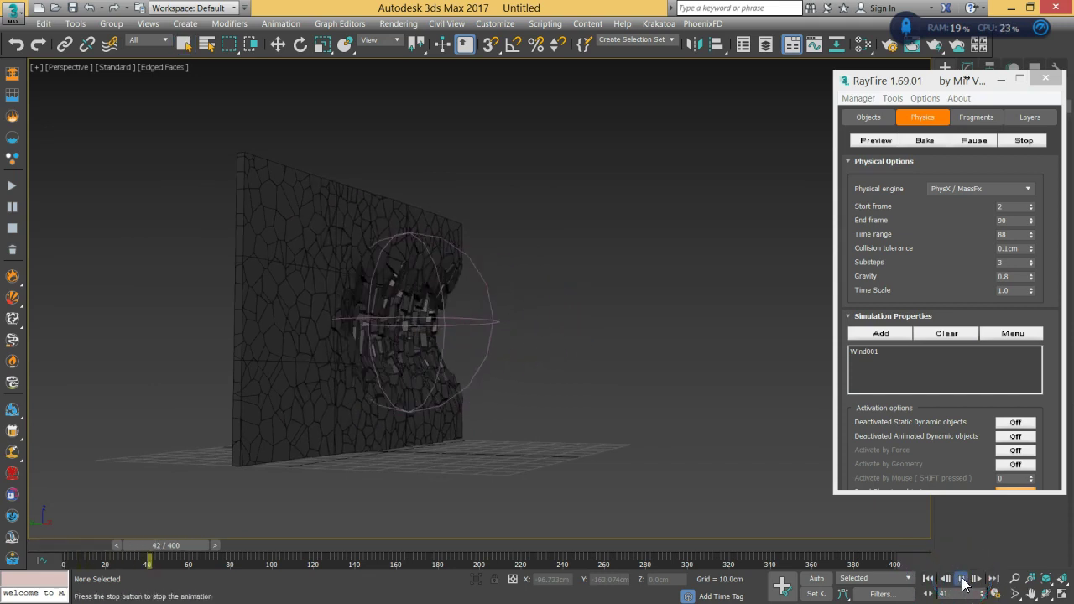
Stop the simulation playback, return to frame 0 and view the wall and wind at an angle.
click(962, 581)
drag(386, 556, 25, 556)
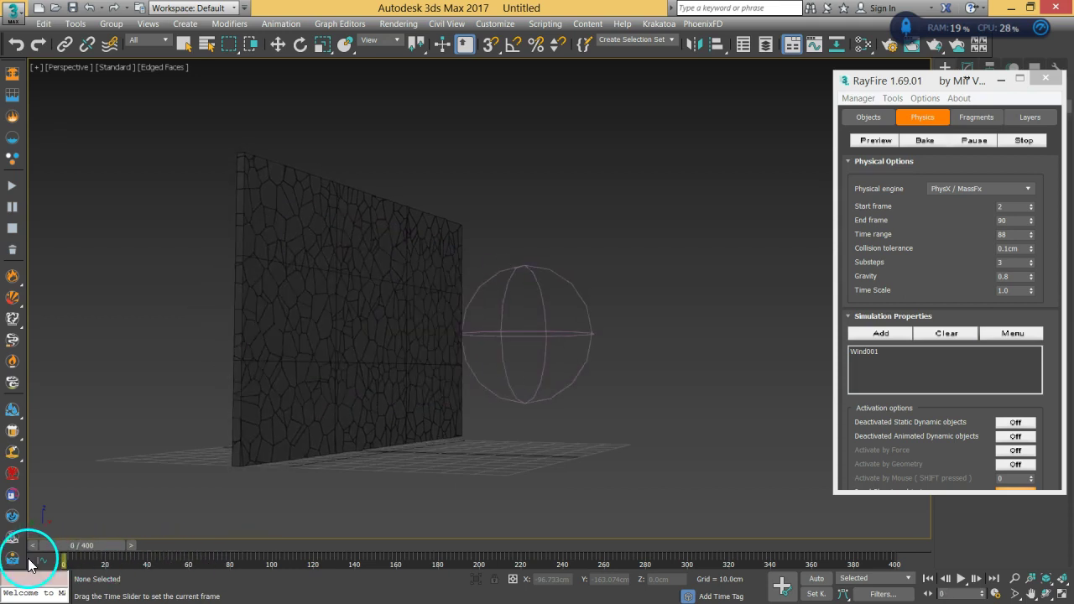
alt+middle_drag(397, 441, 442, 436)
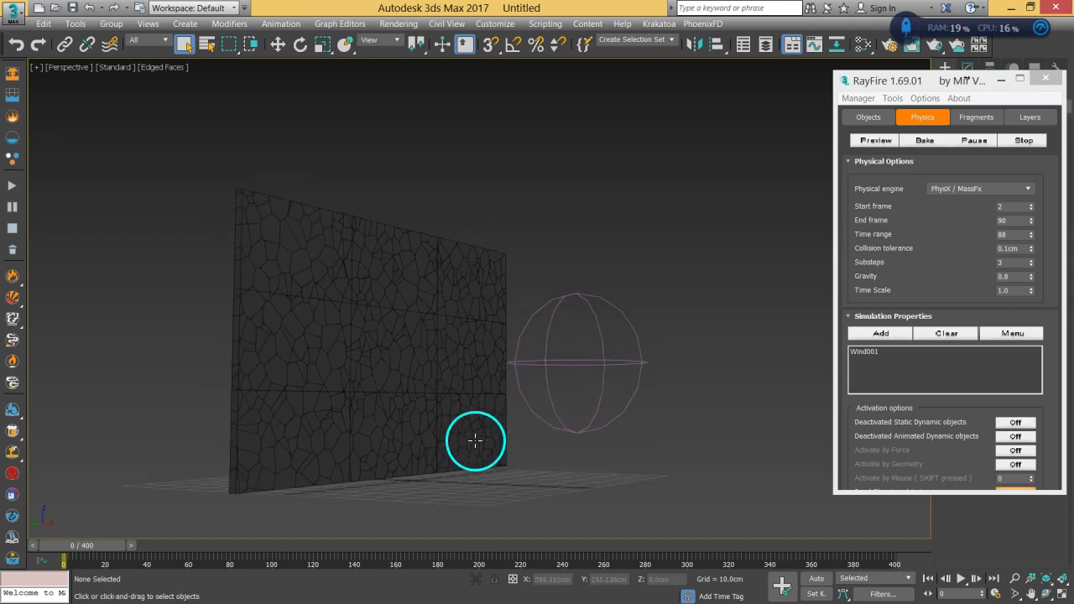
middle_drag(561, 453, 568, 455)
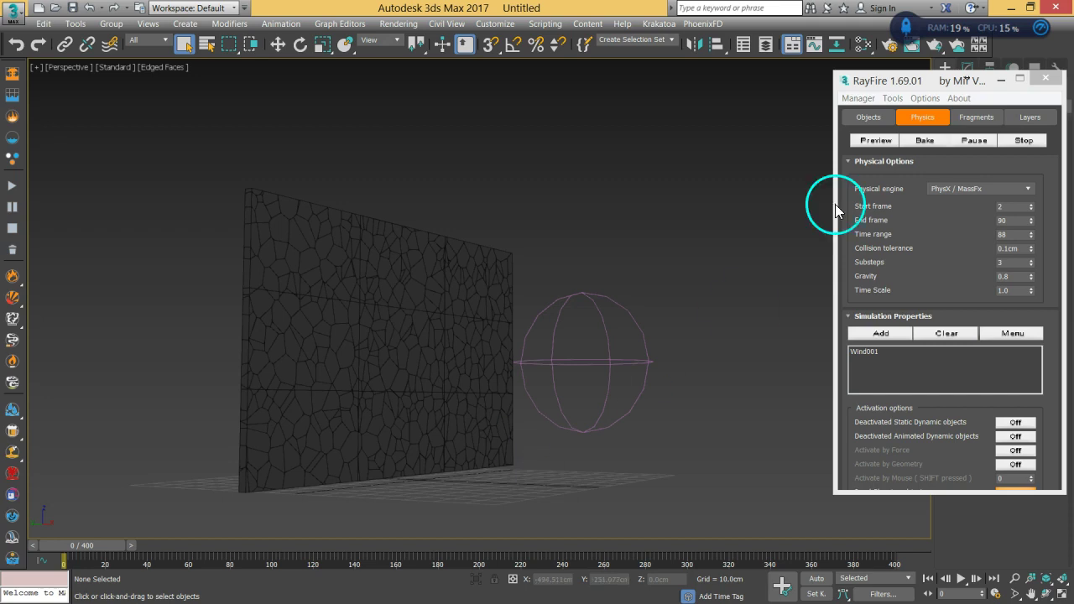
Set the render output size to 960 x 540 and show the safe frame in the perspective view.
click(887, 50)
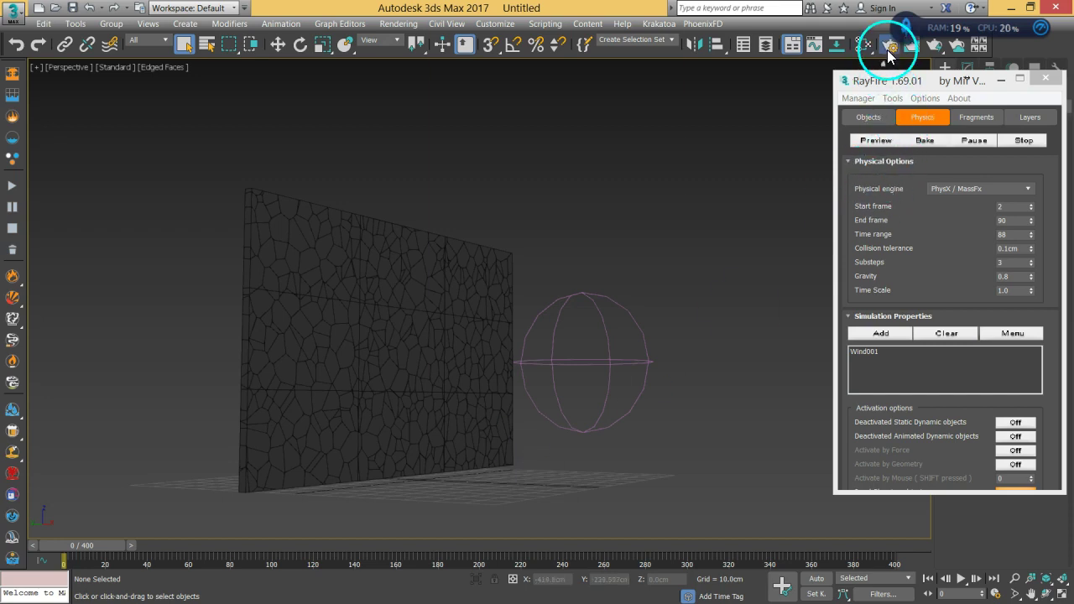
double_click(510, 323)
text(960)
key(Tab)
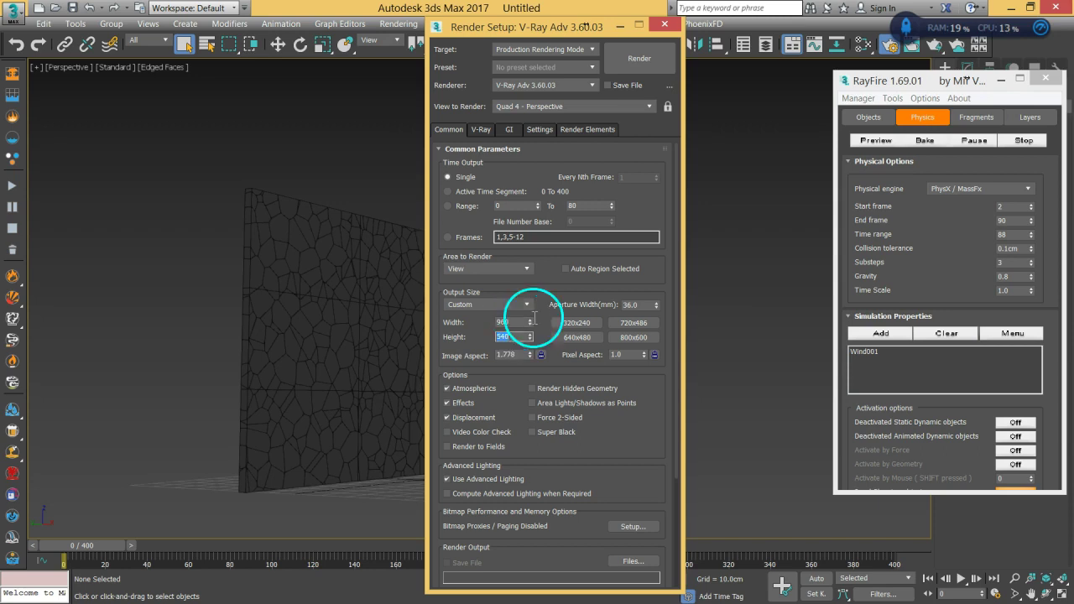
click(665, 23)
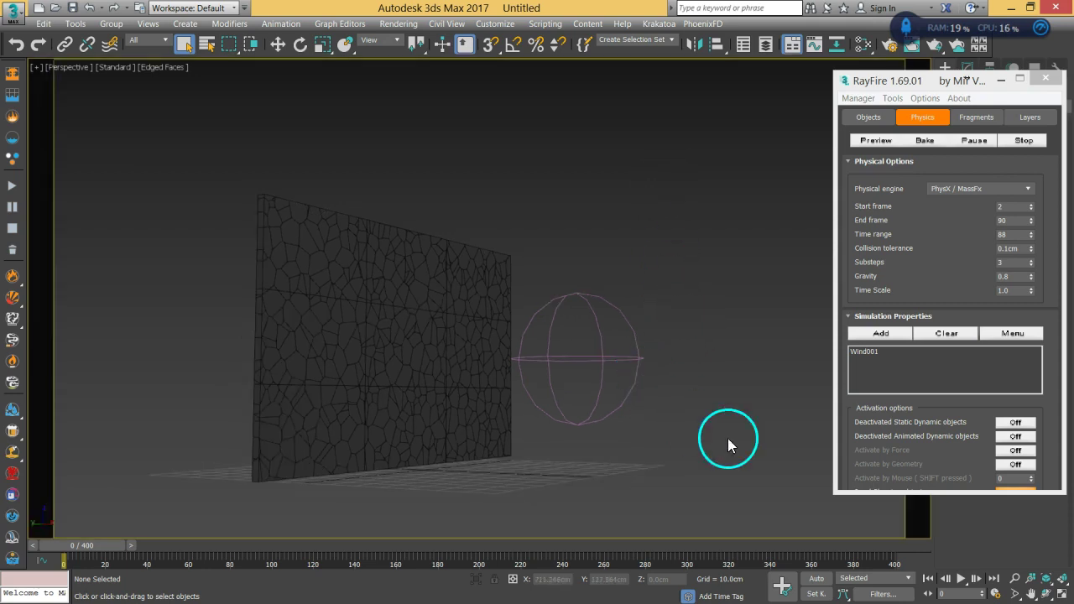
Create a physical camera from the perspective view, then dolly and pan it to frame the wall and wind.
key(c)
click(1012, 578)
drag(492, 426, 492, 422)
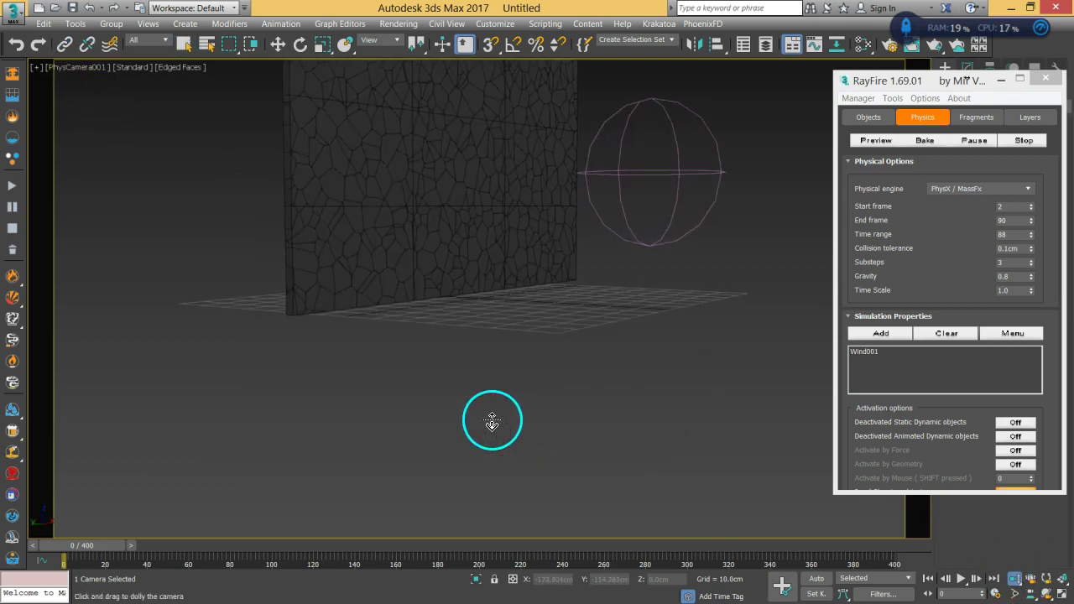
middle_drag(518, 324, 491, 344)
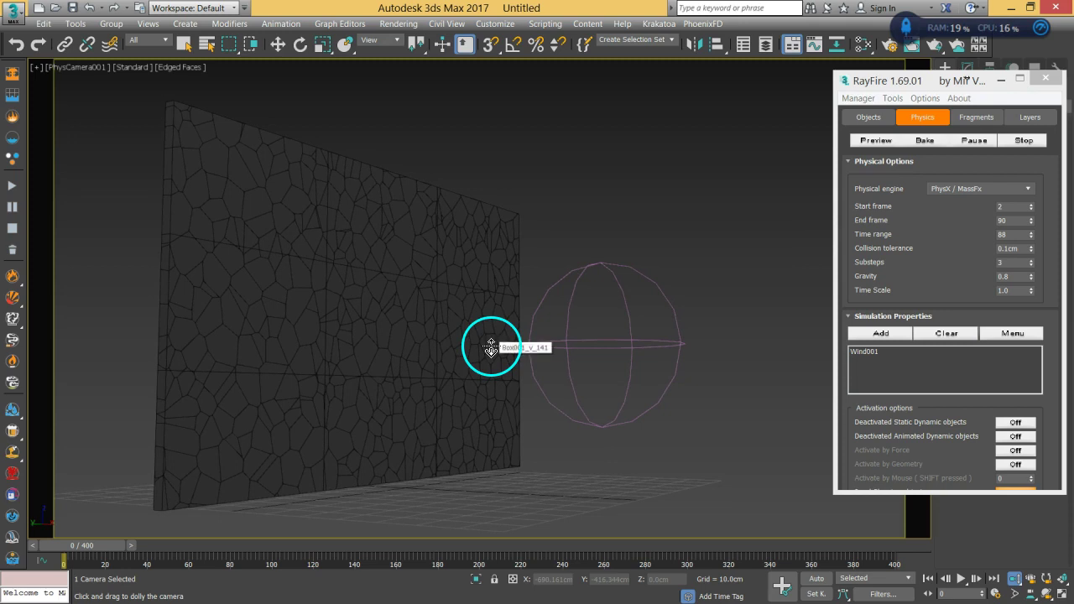
Start a preview animation of the camera view at 100 percent of output, 24 fps playback and a custom range of 0 to 90.
click(35, 68)
mouse_move(144, 191)
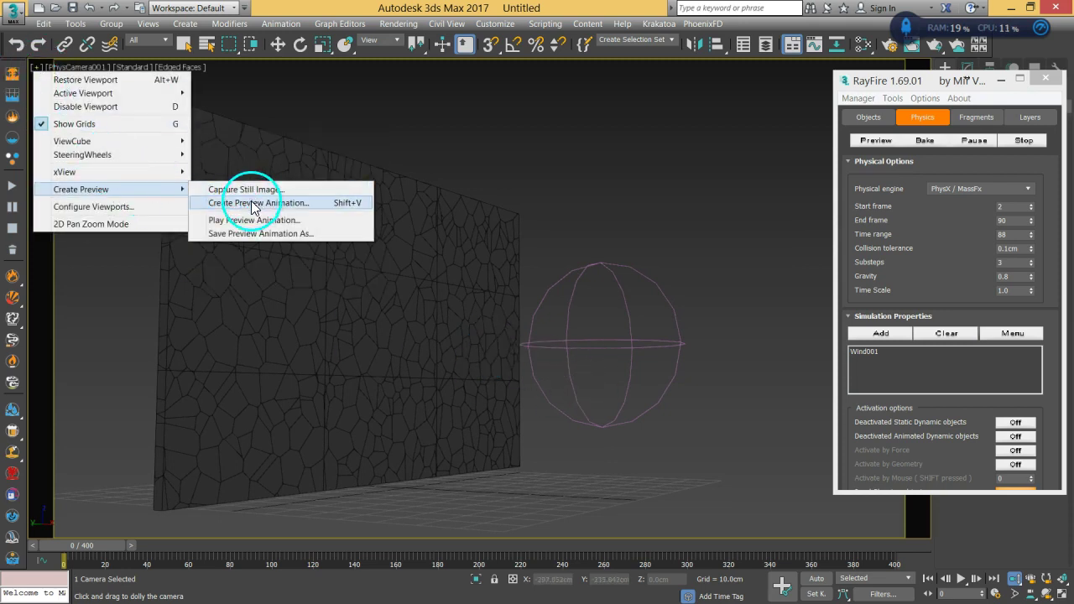
click(283, 203)
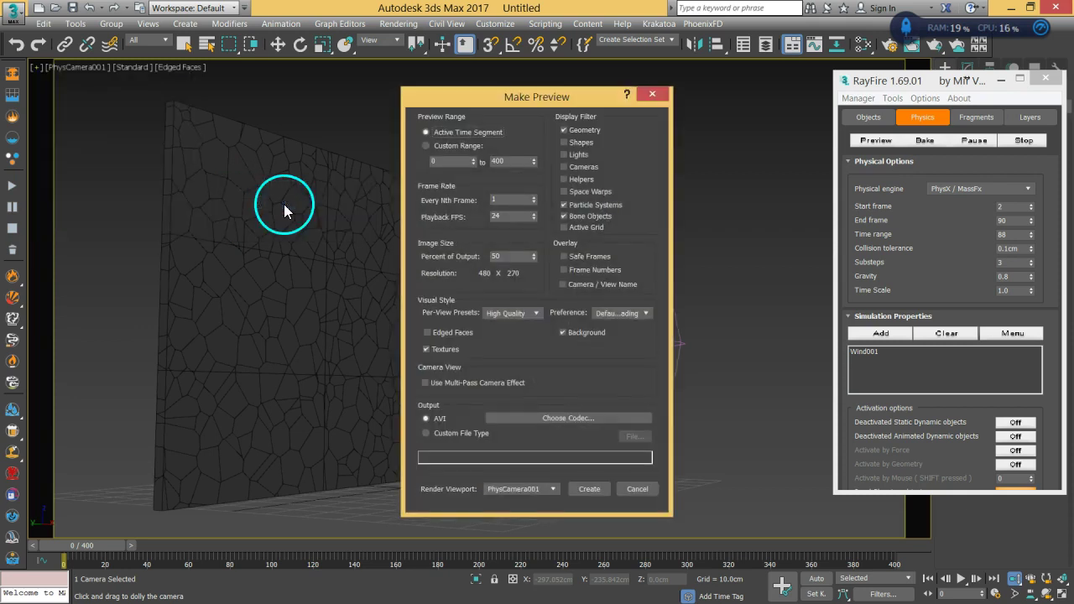
double_click(513, 257)
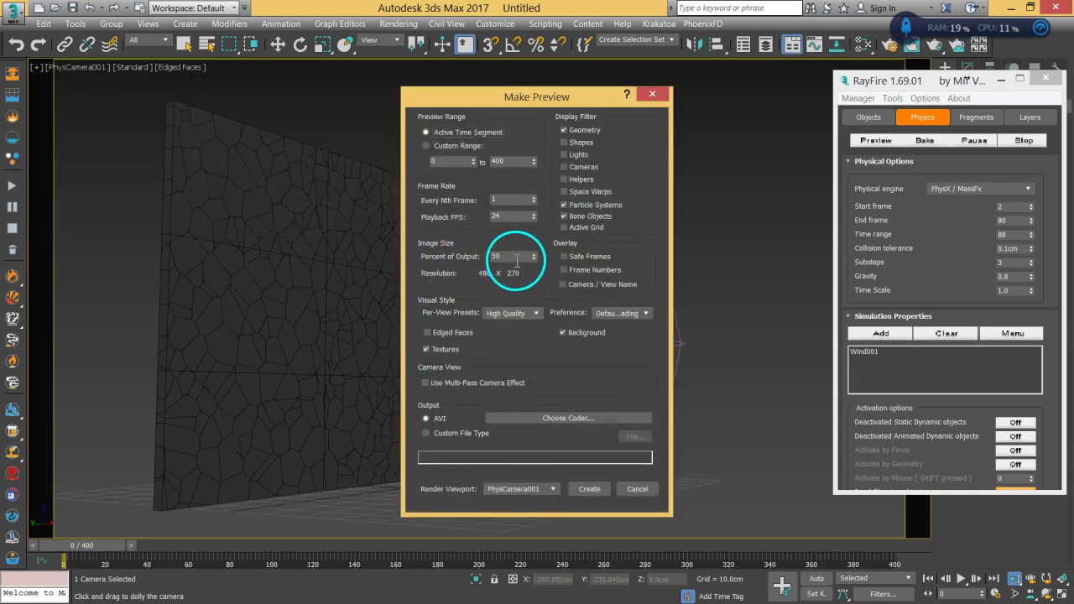
double_click(515, 215)
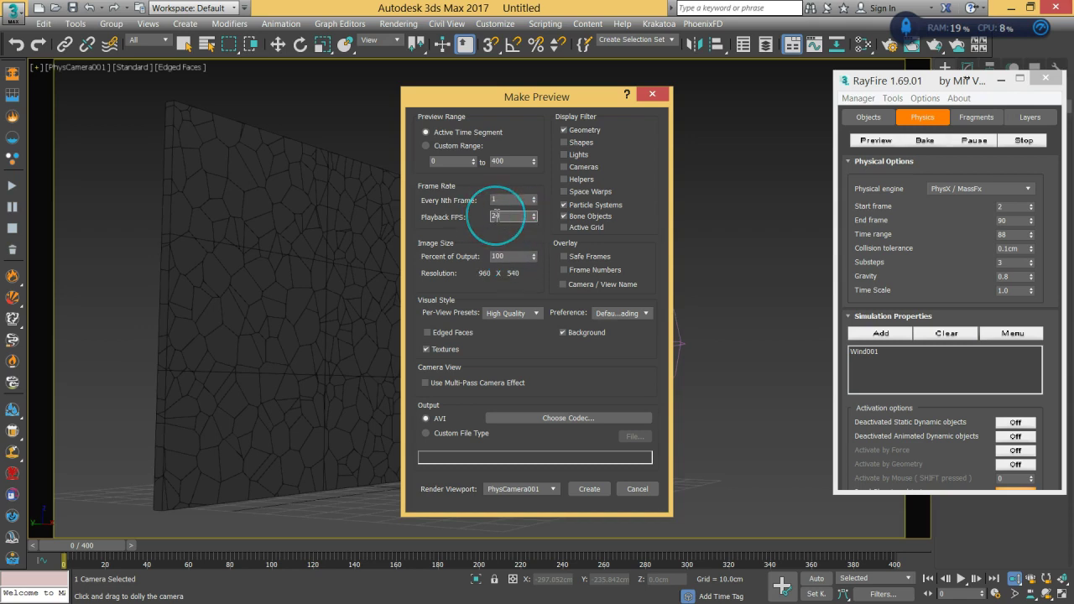
double_click(510, 160)
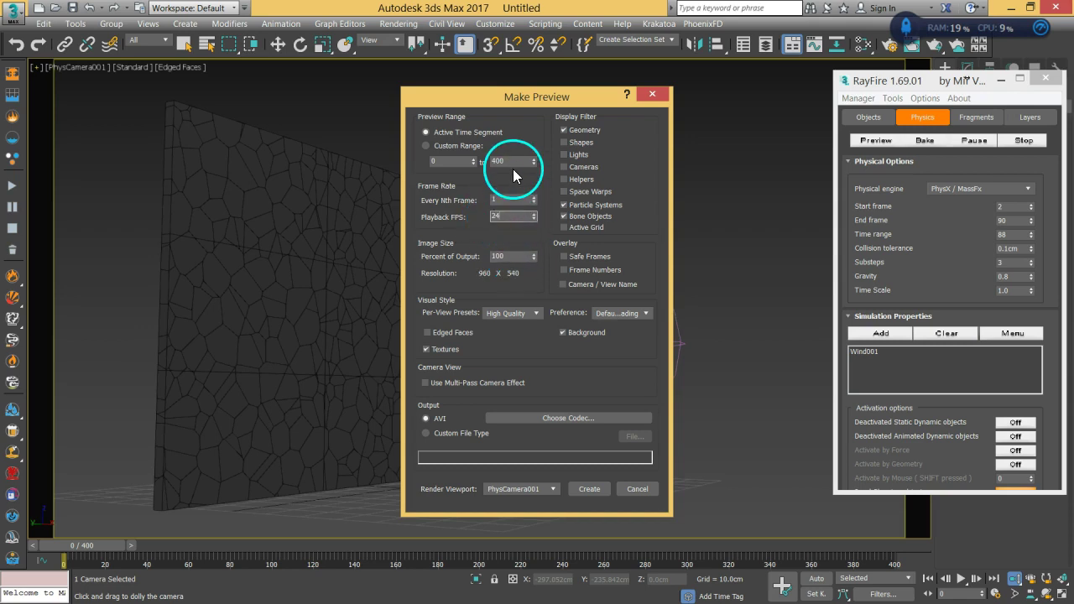
text(90)
key(Return)
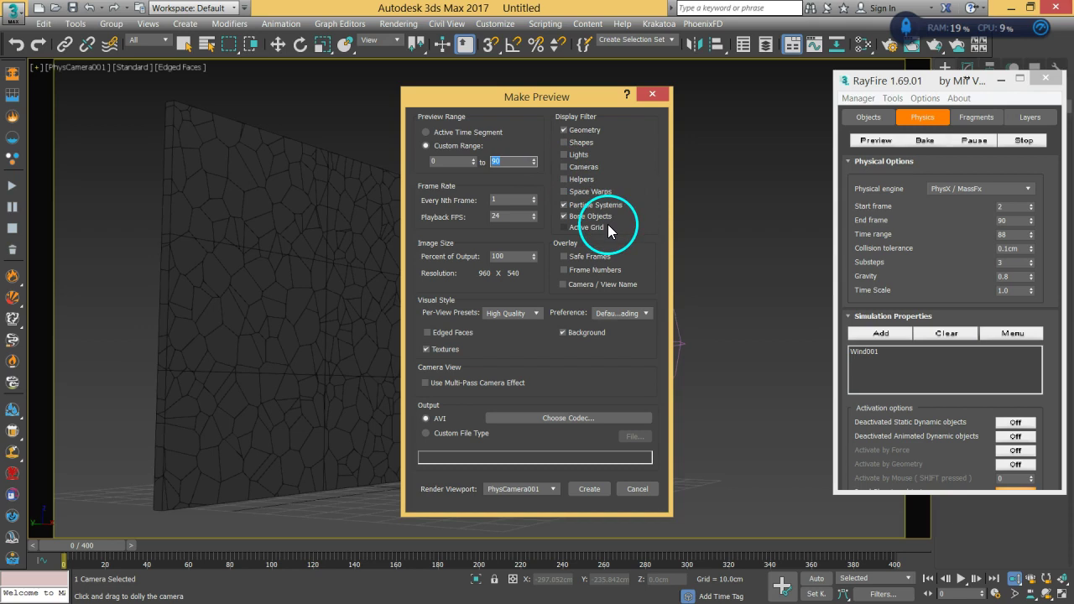
Overlay safe frames, frame numbers and the camera name on the preview, using the Standard visual preset with edged faces.
click(583, 257)
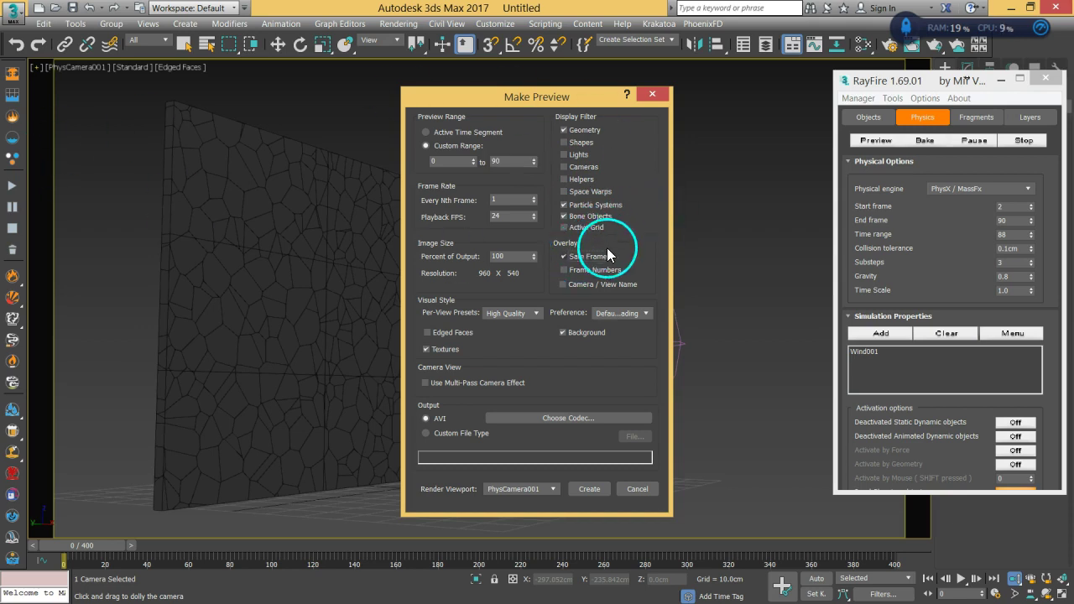
click(580, 271)
click(584, 284)
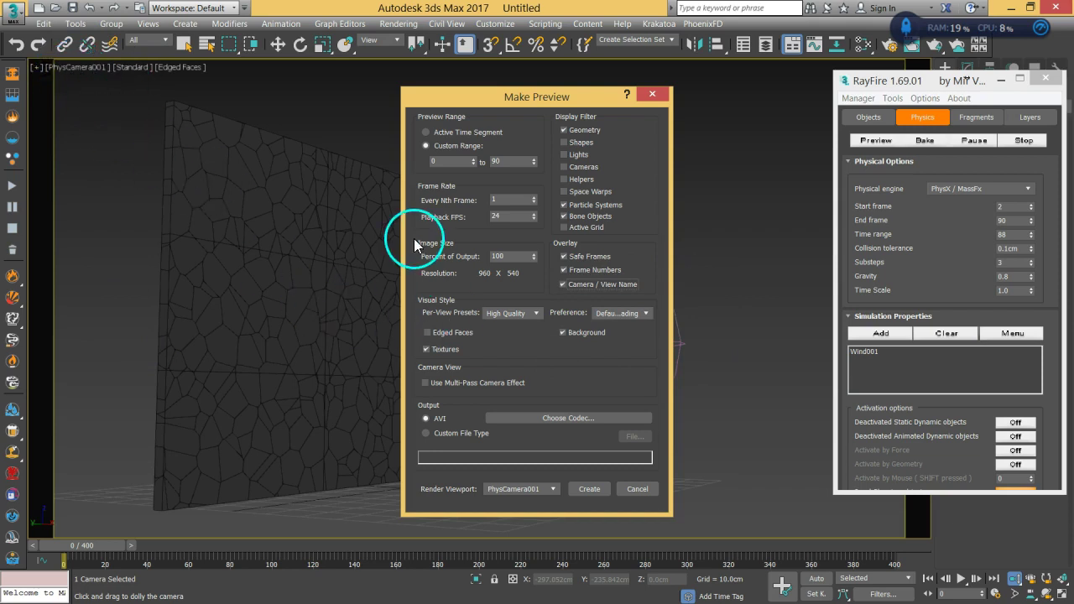
click(512, 314)
click(509, 331)
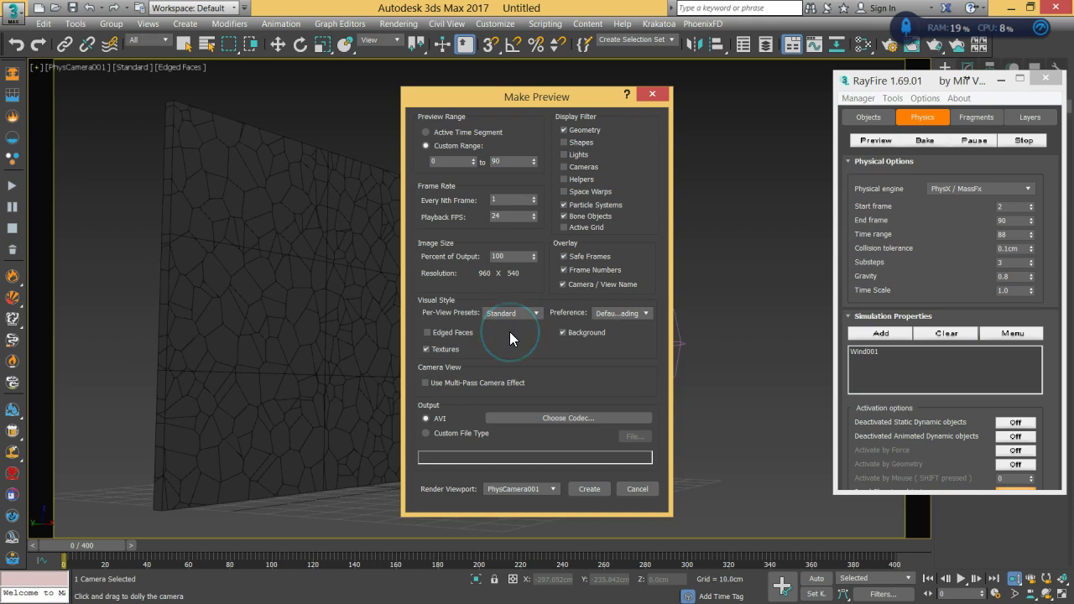
click(429, 333)
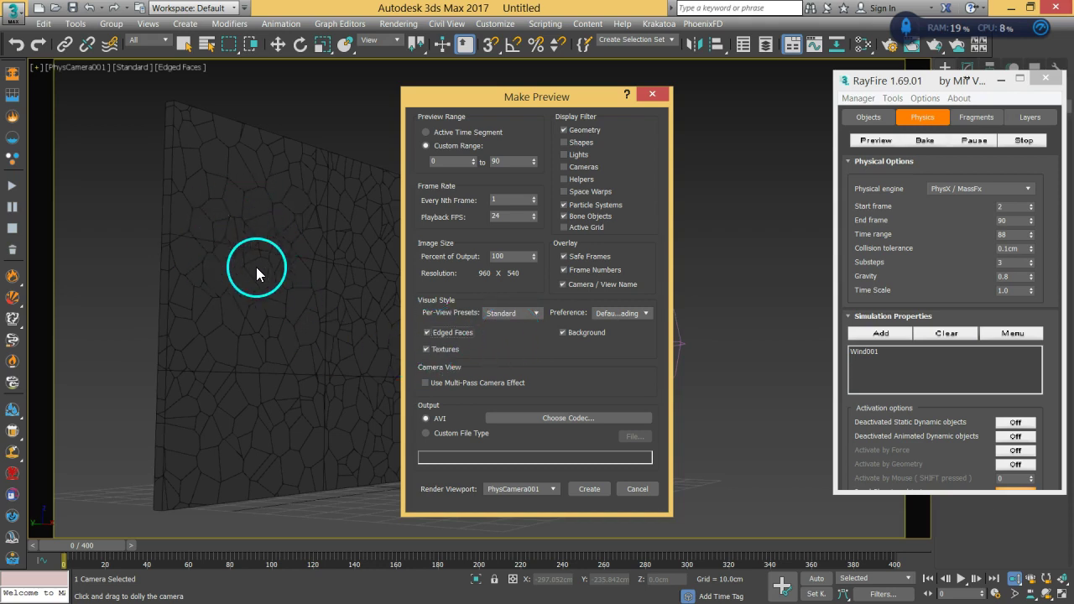
Switch the preview output to a custom file type, naming it Wind_Down on the Desktop as a MOV QuickTime file.
click(460, 435)
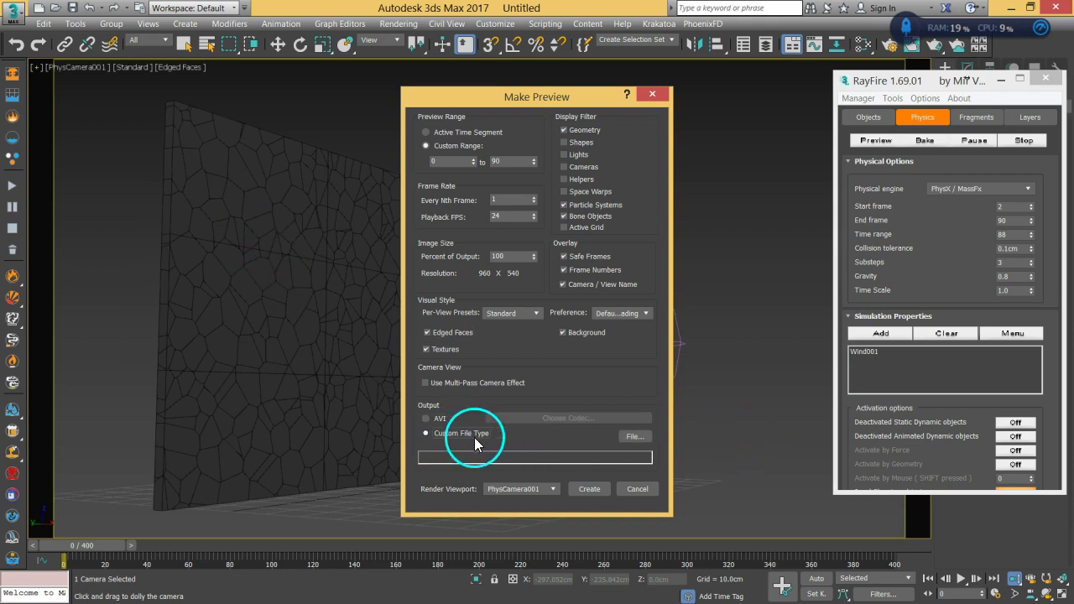
click(633, 437)
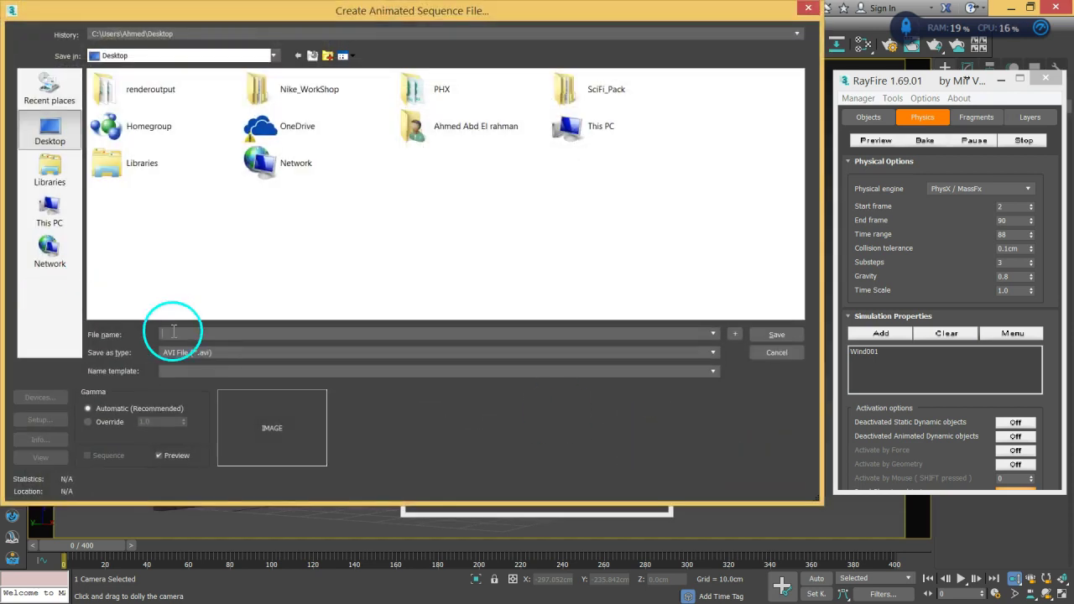
click(189, 322)
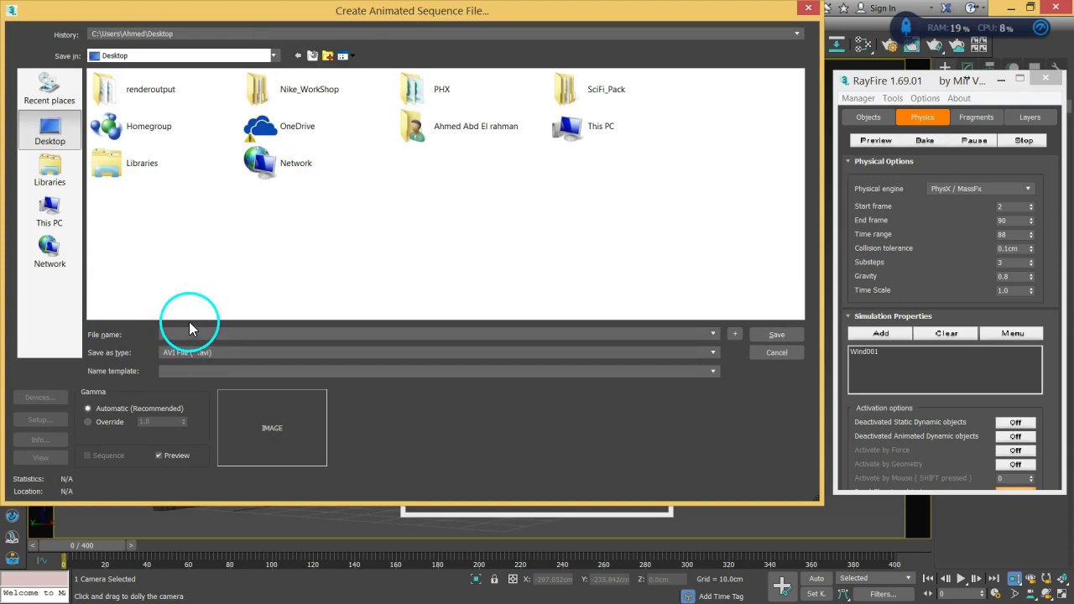
text(Wind)
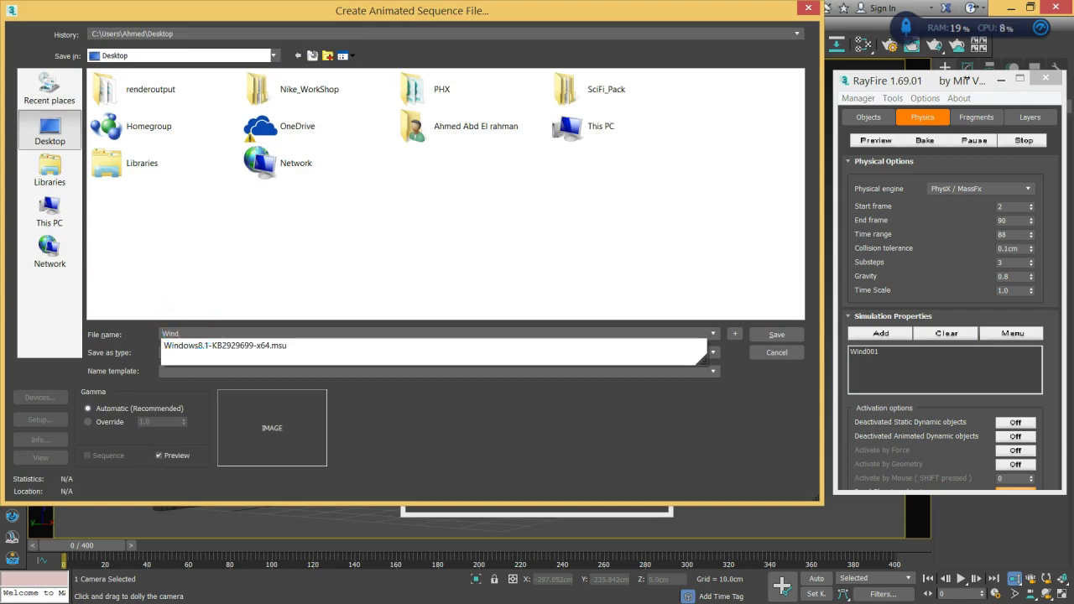
text(_)
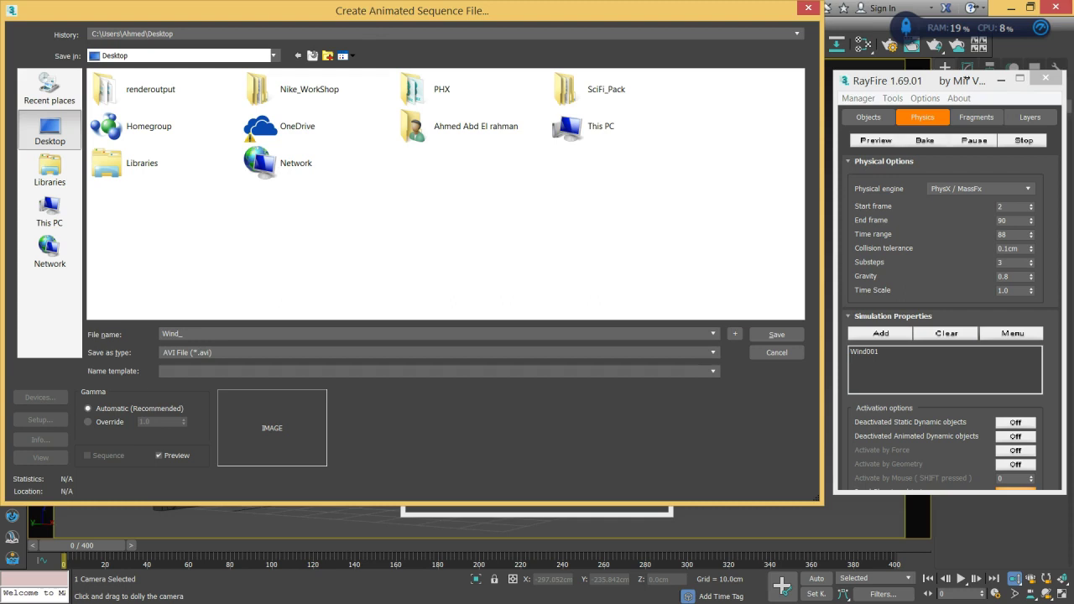
key(BackSpace)
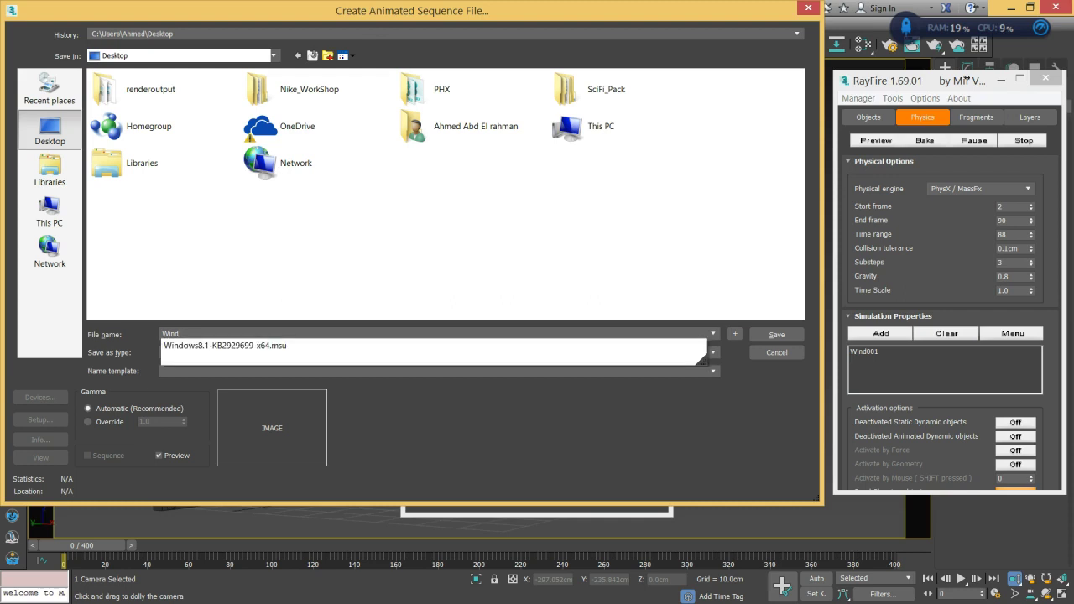
text(_Down)
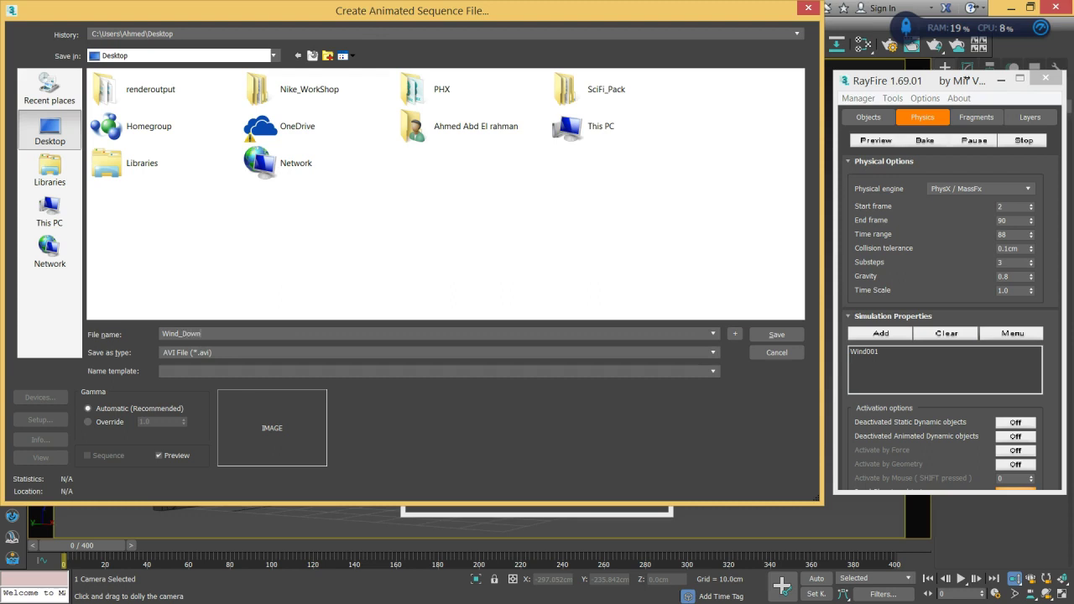
click(206, 355)
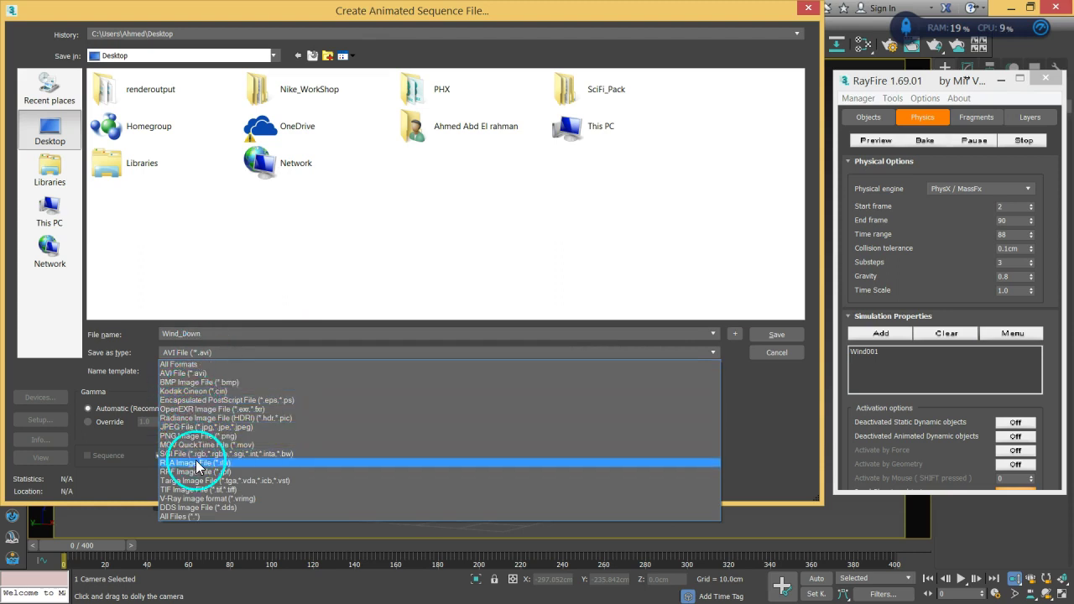
click(193, 445)
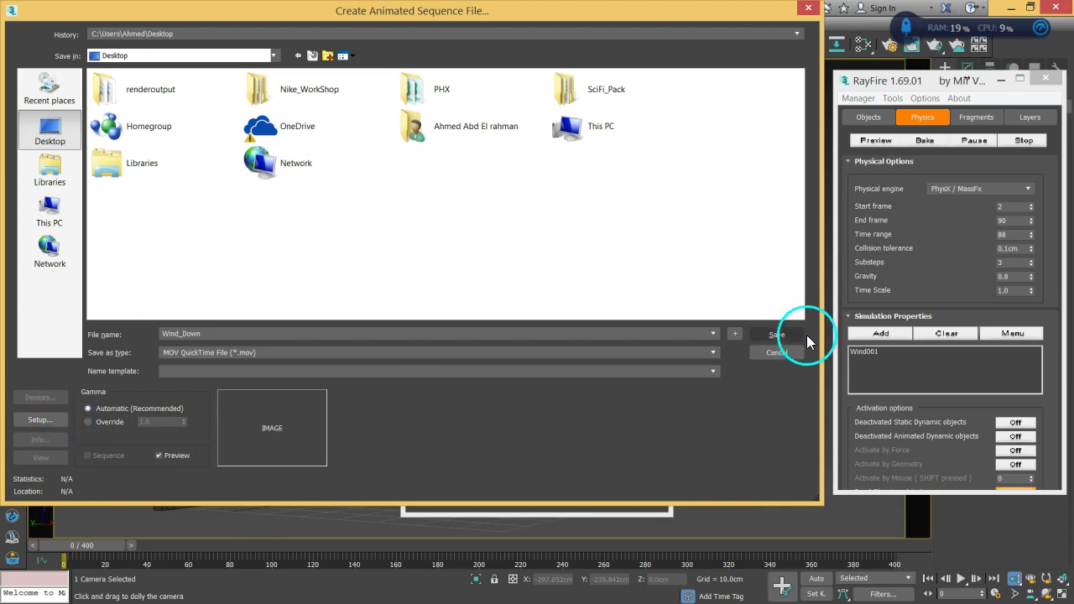
Set the movie compression to H.264 at 24 frames per second with Best quality and save the output file settings.
click(45, 417)
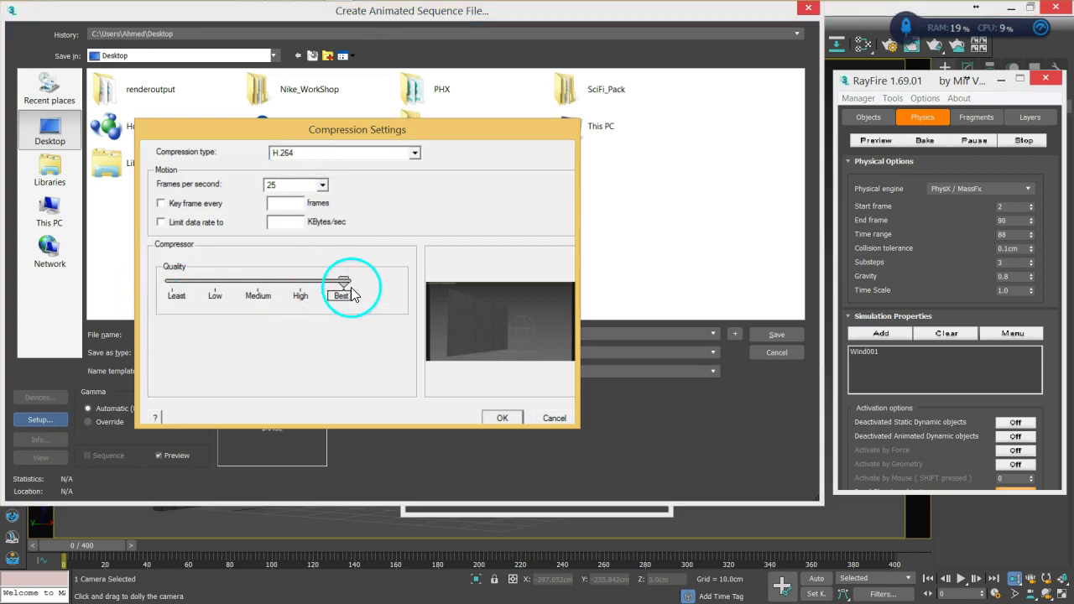
drag(344, 286, 369, 285)
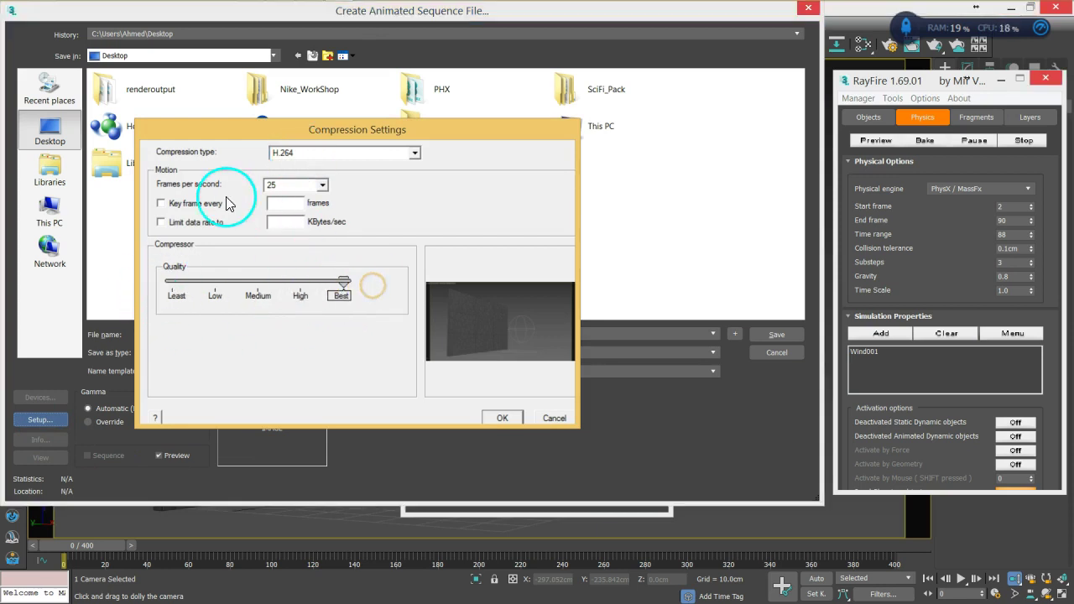
click(298, 186)
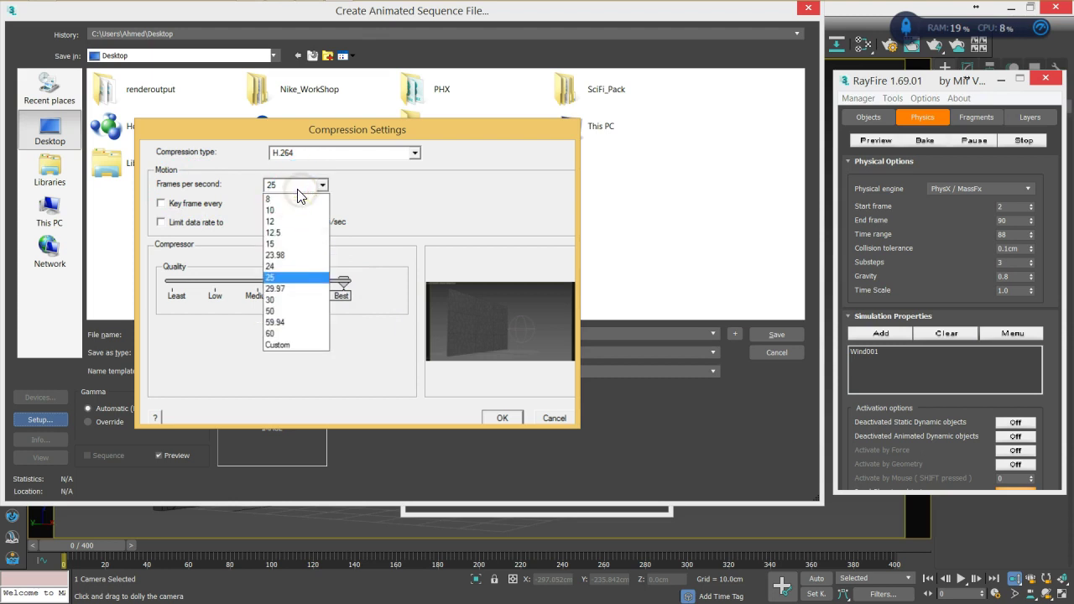
click(280, 268)
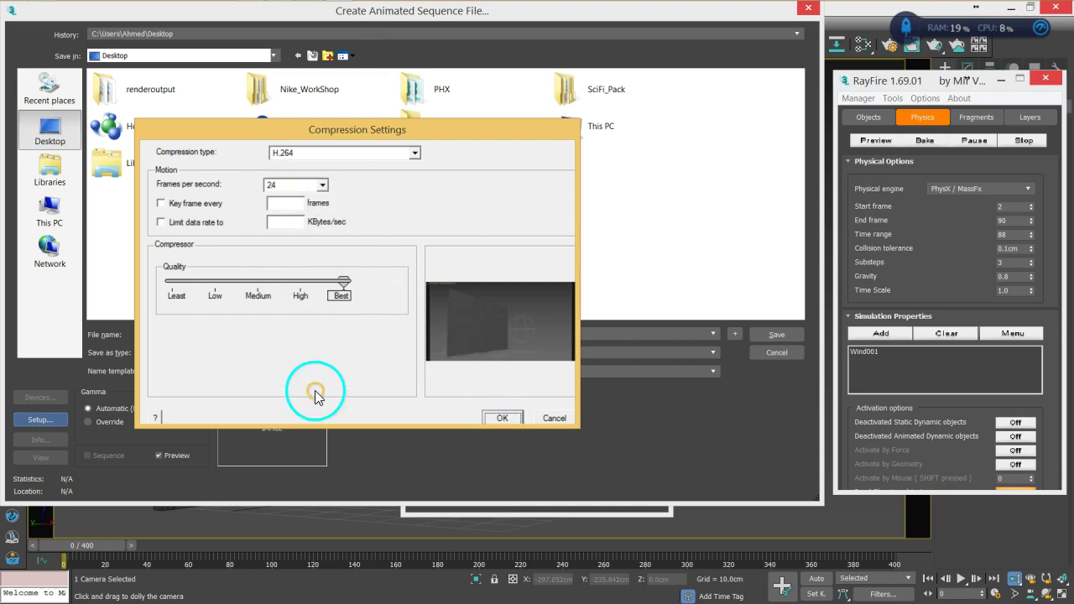
click(294, 158)
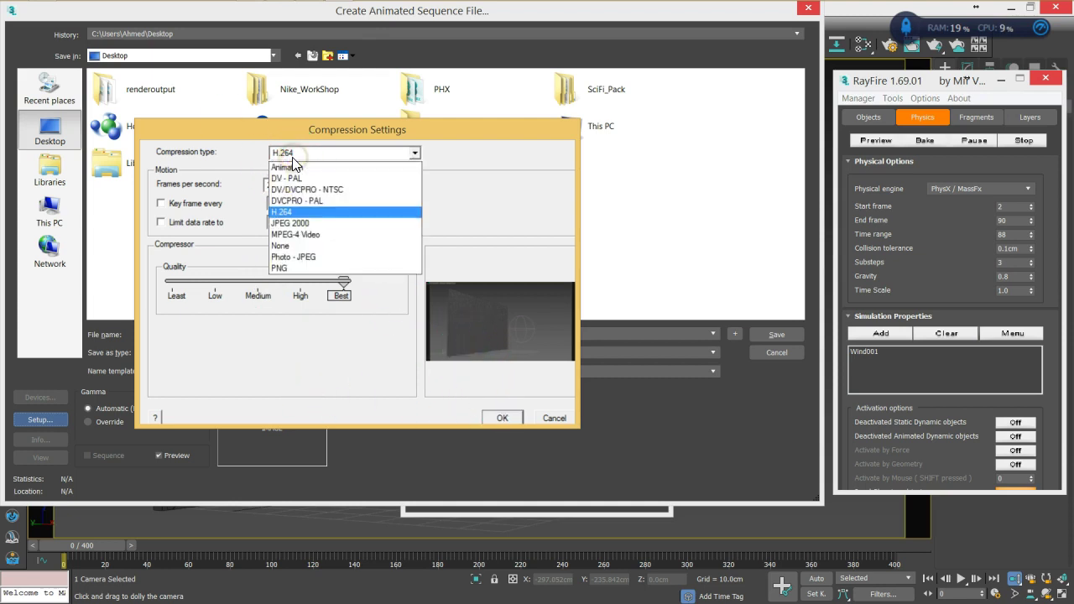
click(345, 210)
click(502, 418)
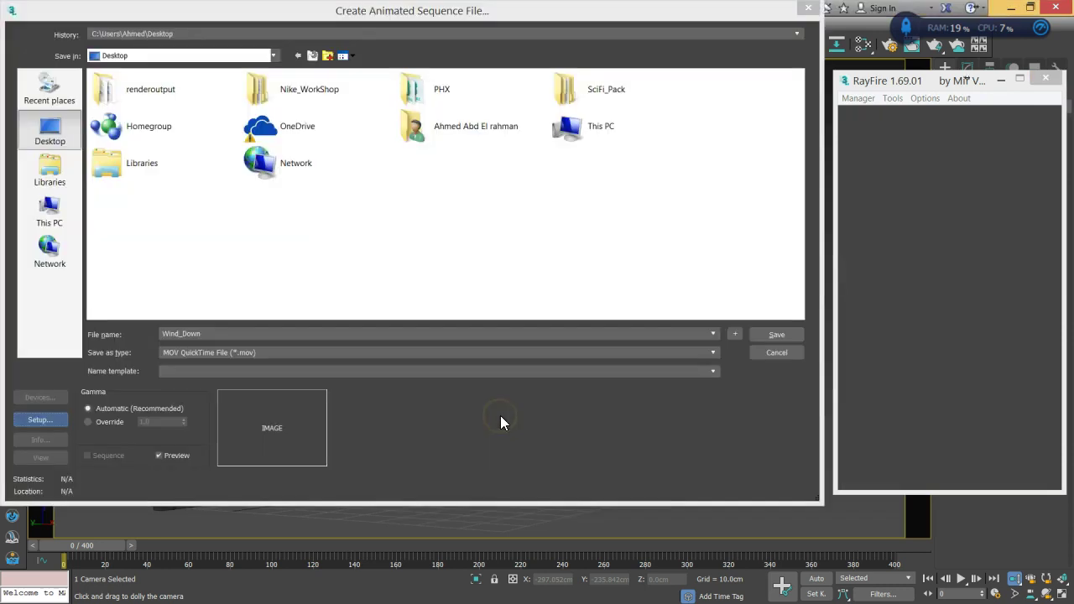
click(752, 335)
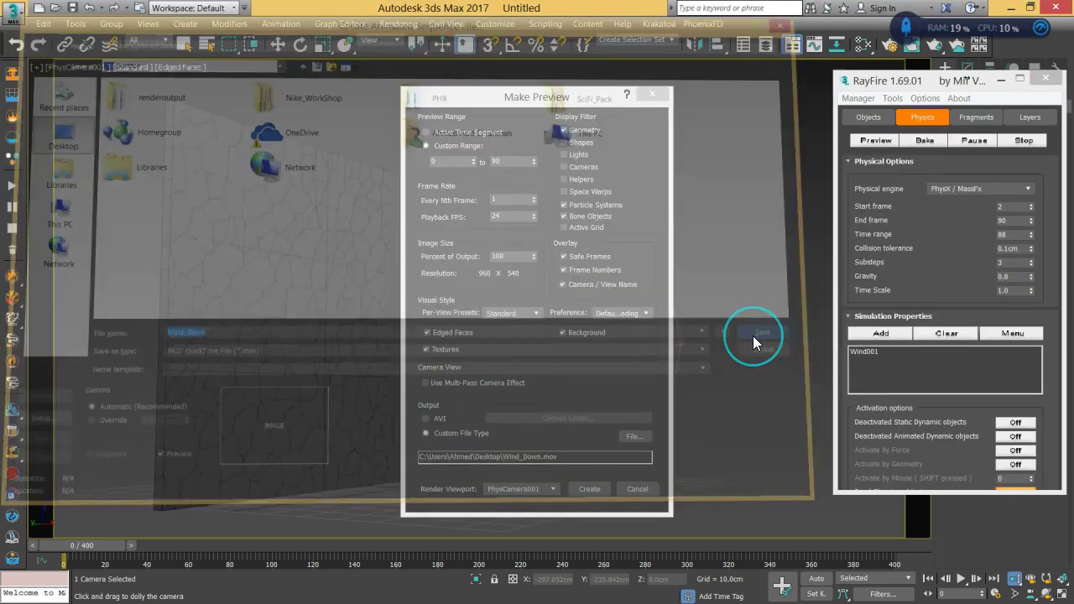
click(563, 456)
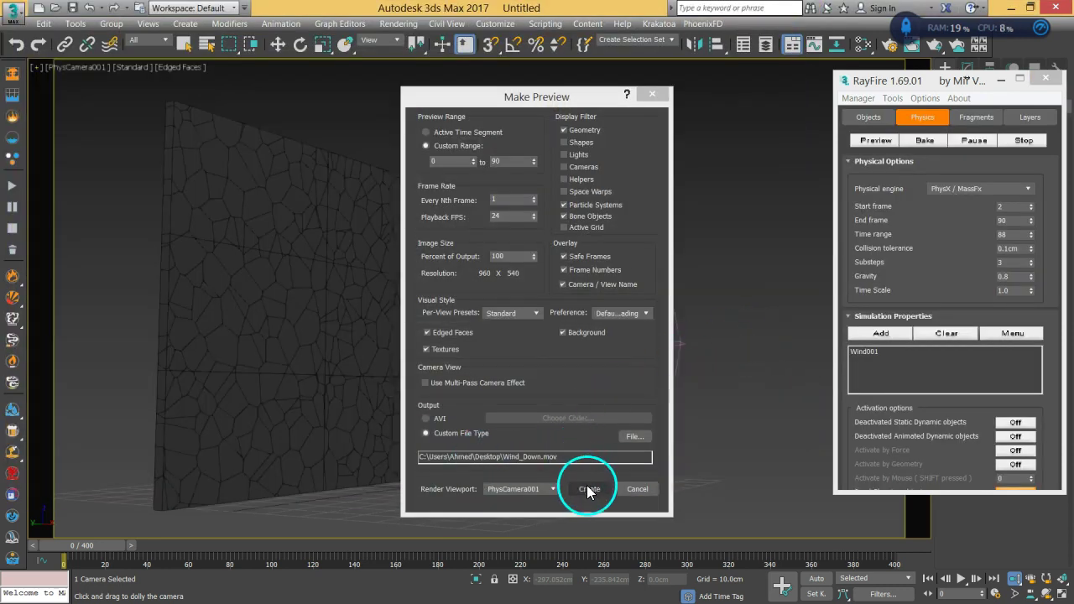
Create the Wind_Down preview movie, close the media player showing it, and return to frame 0.
click(588, 487)
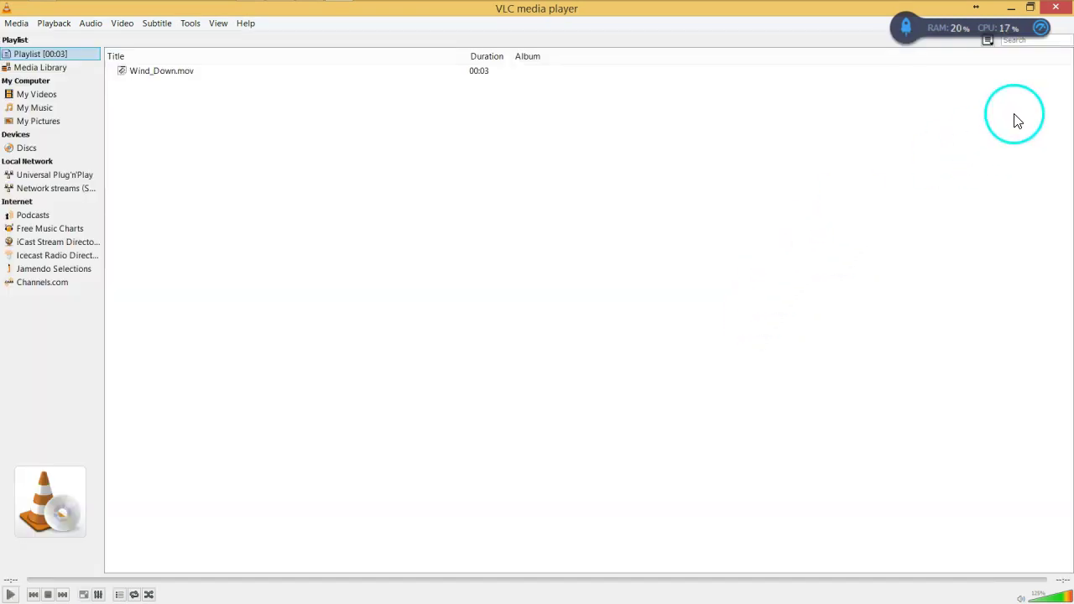
click(1056, 9)
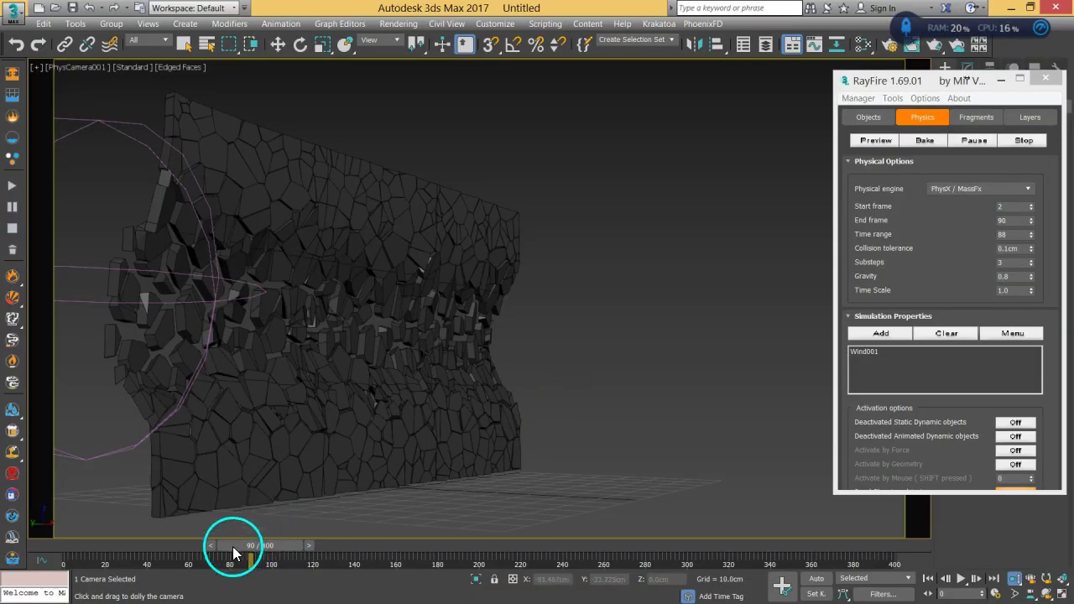
drag(122, 545, 70, 542)
click(857, 99)
click(864, 127)
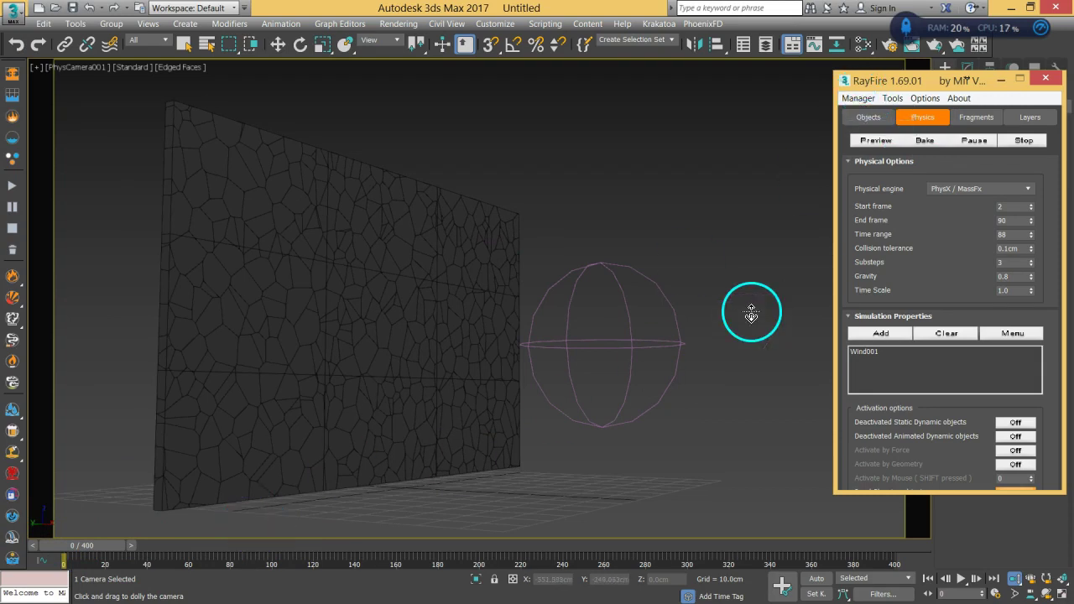
Select all wall fragments without the wind gizmo and delete their baked animation keys.
click(184, 43)
click(286, 248)
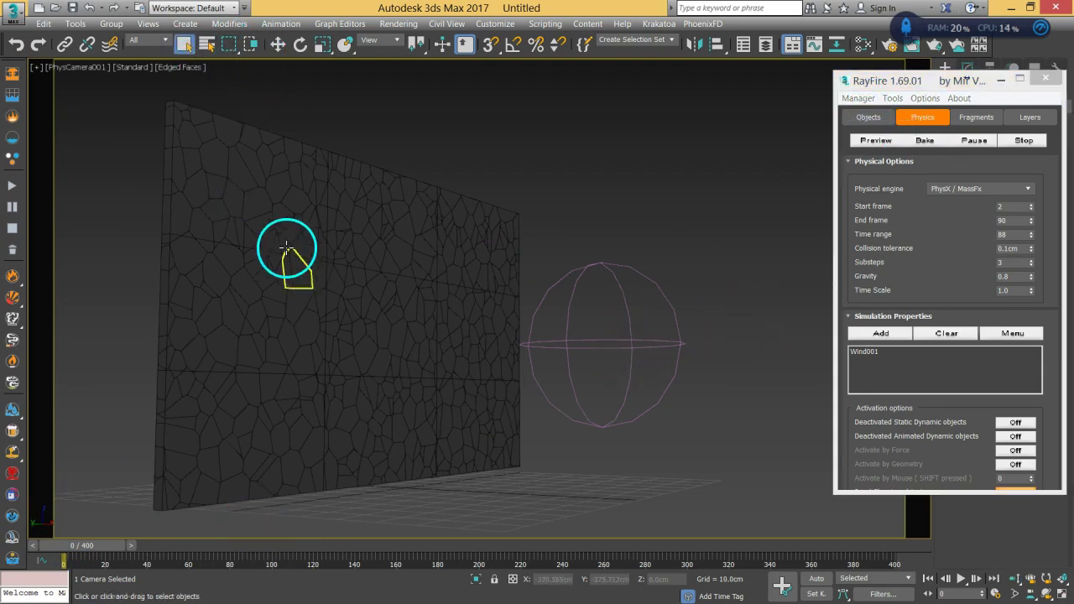
drag(306, 472, 371, 521)
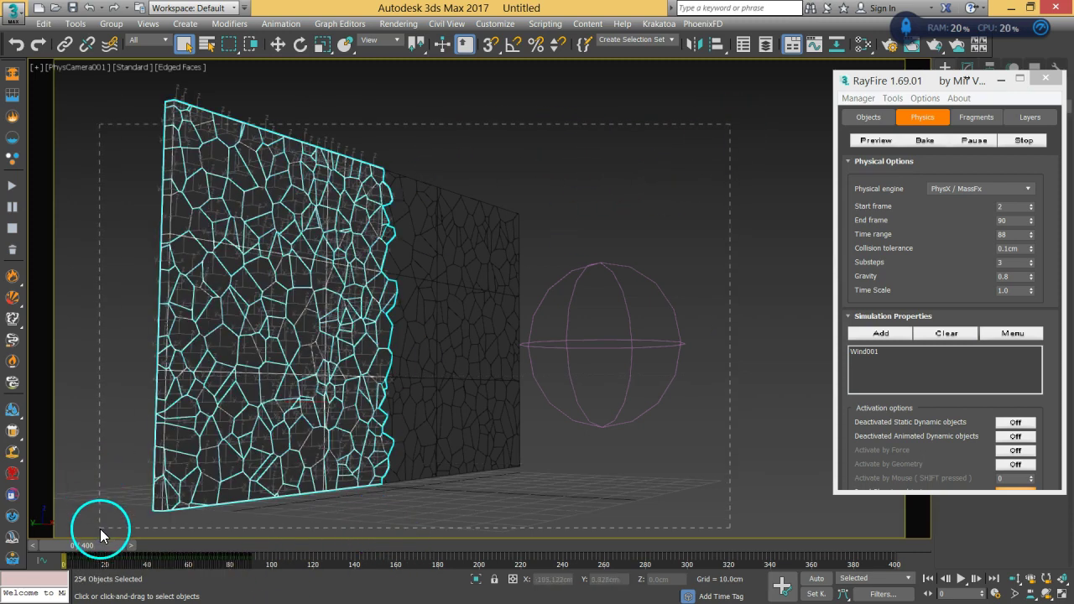
drag(99, 528, 475, 172)
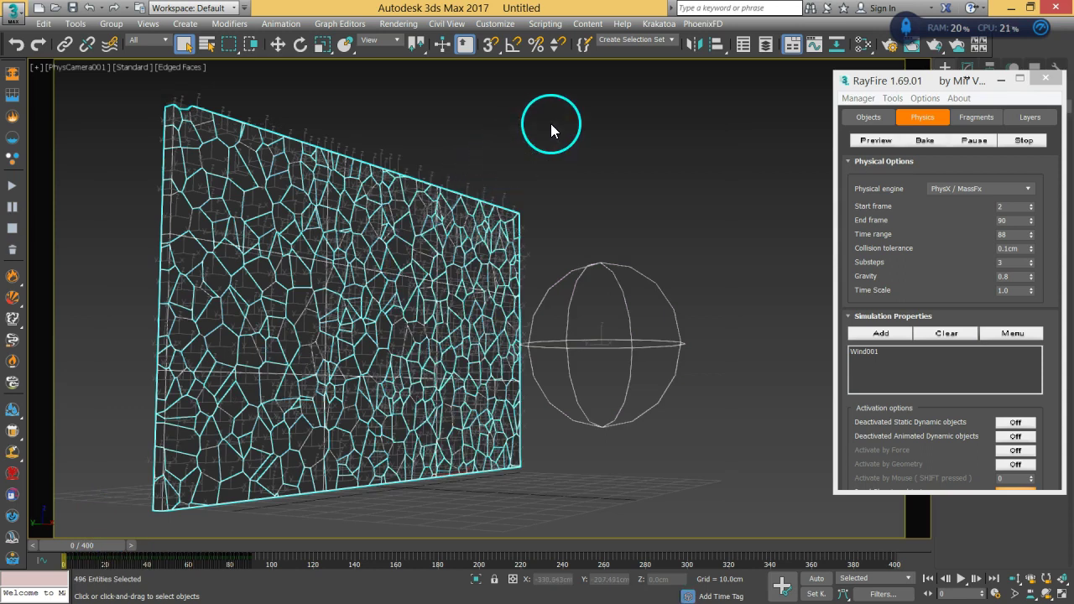
alt+click(564, 349)
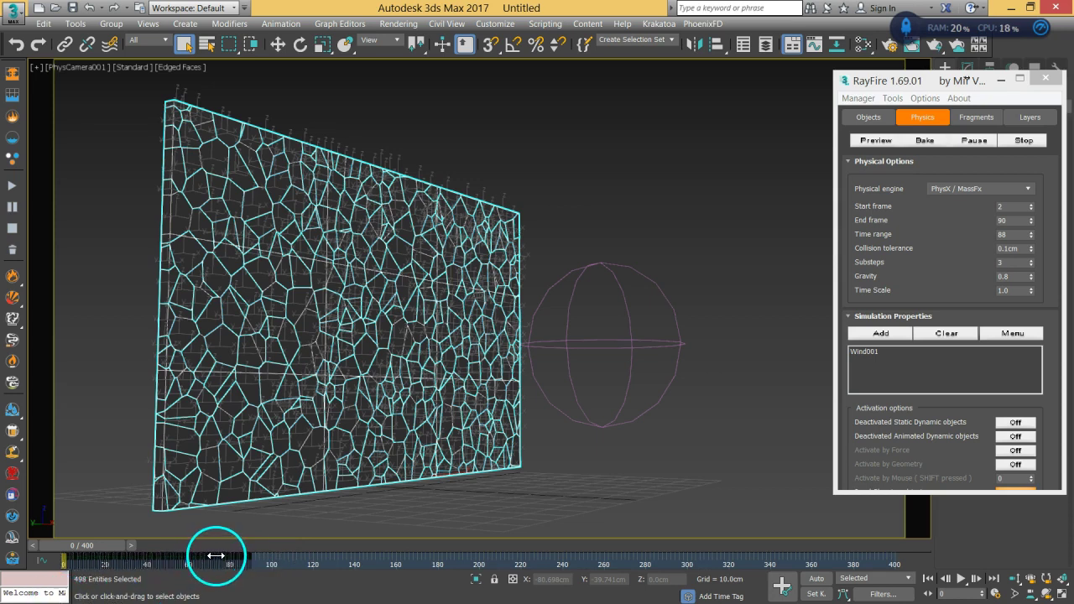
key(Delete)
click(452, 488)
click(46, 575)
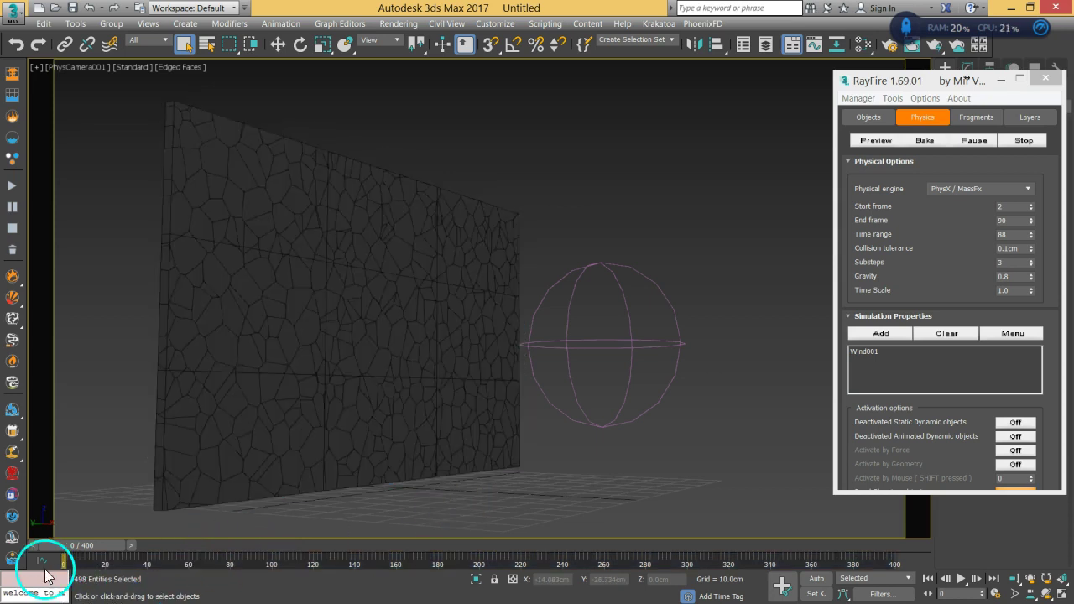
mouse_move(77, 549)
mouse_down()
mouse_move(231, 542)
mouse_move(79, 538)
mouse_up()
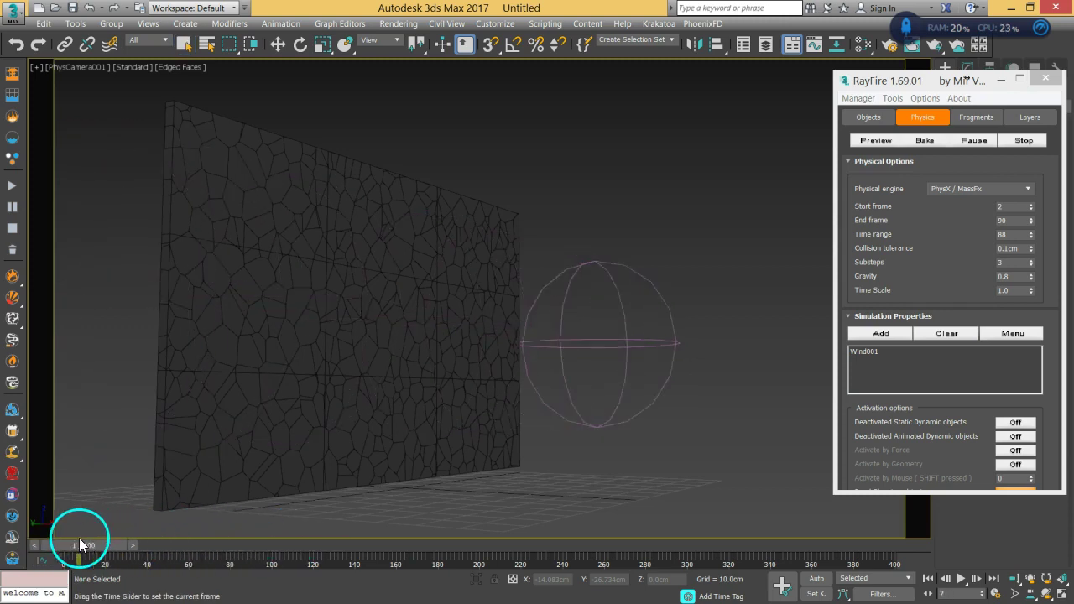
Set RayFire's Revive dead by Velocity activation option to 10 cm.
drag(923, 74, 797, 28)
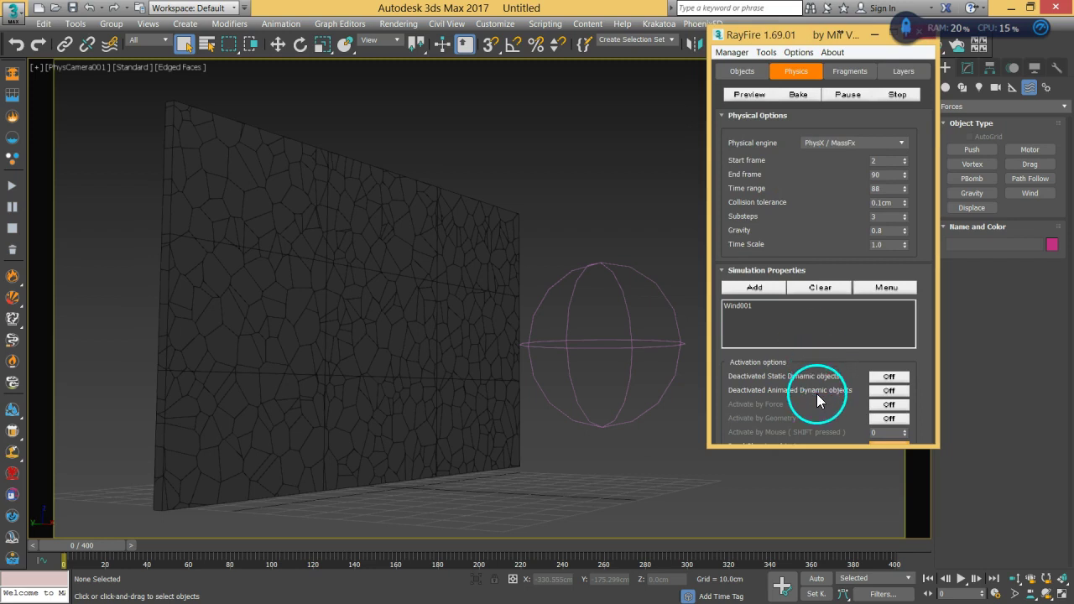
drag(823, 383, 824, 285)
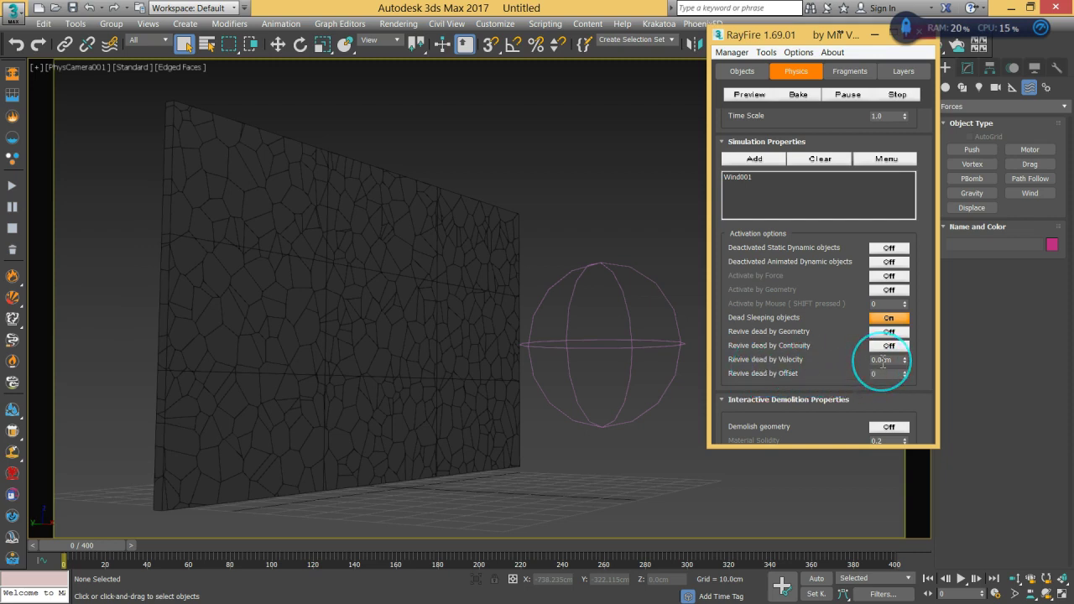
text(10)
key(Return)
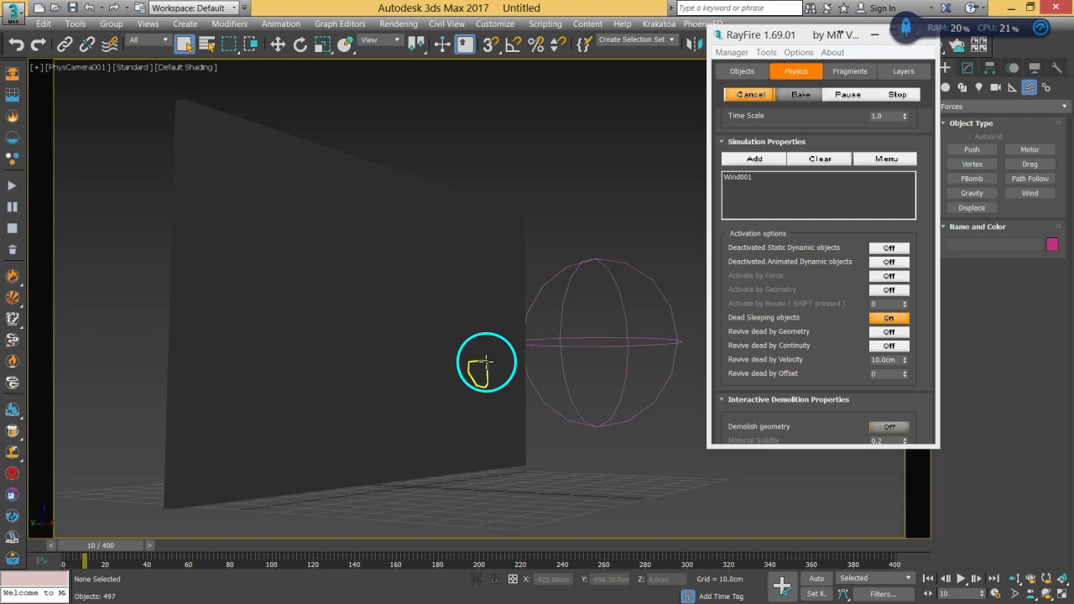
Watch the physics preview of the wind breaking the wall from both sides, and cancel it.
click(1045, 594)
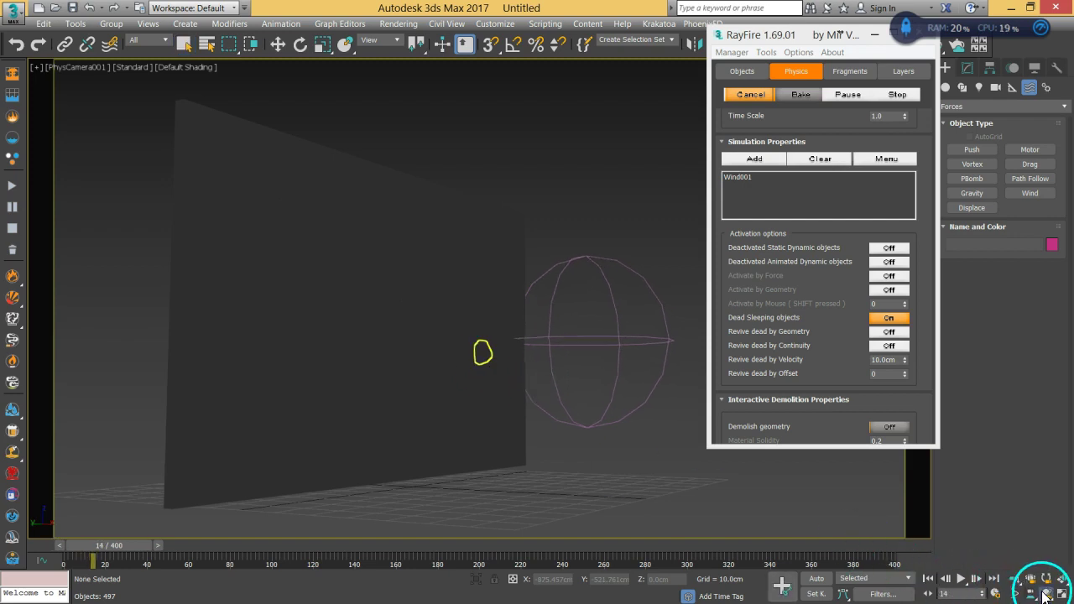
drag(408, 372, 491, 369)
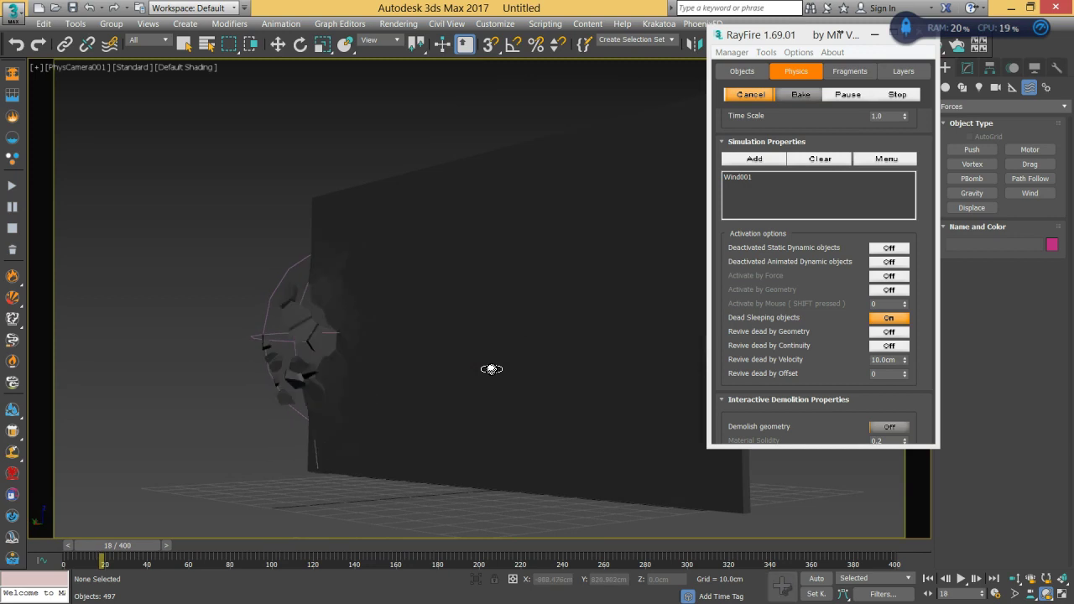
drag(544, 364, 620, 417)
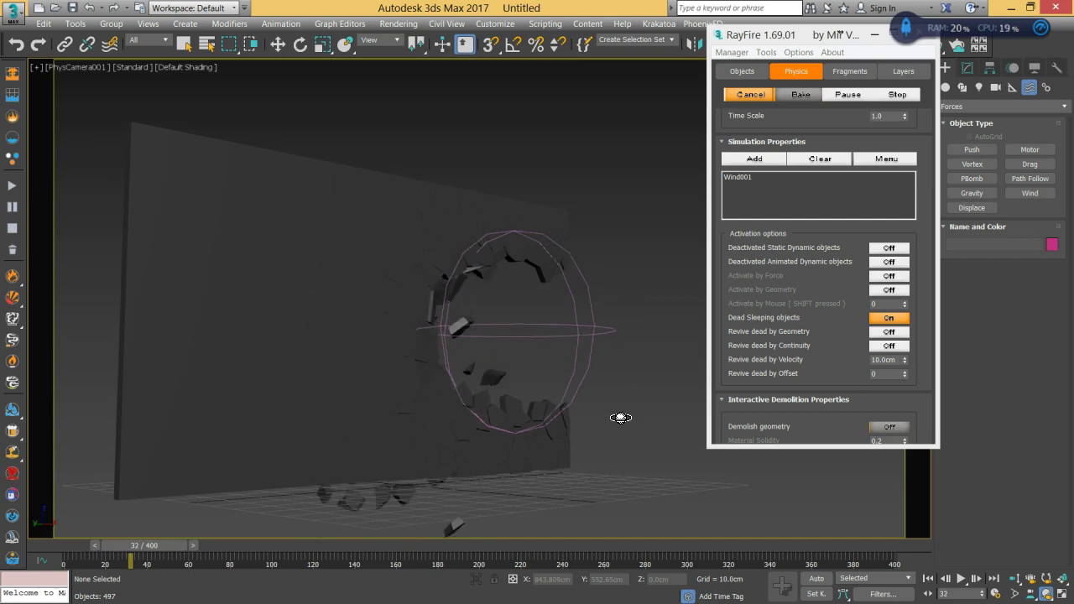
click(761, 262)
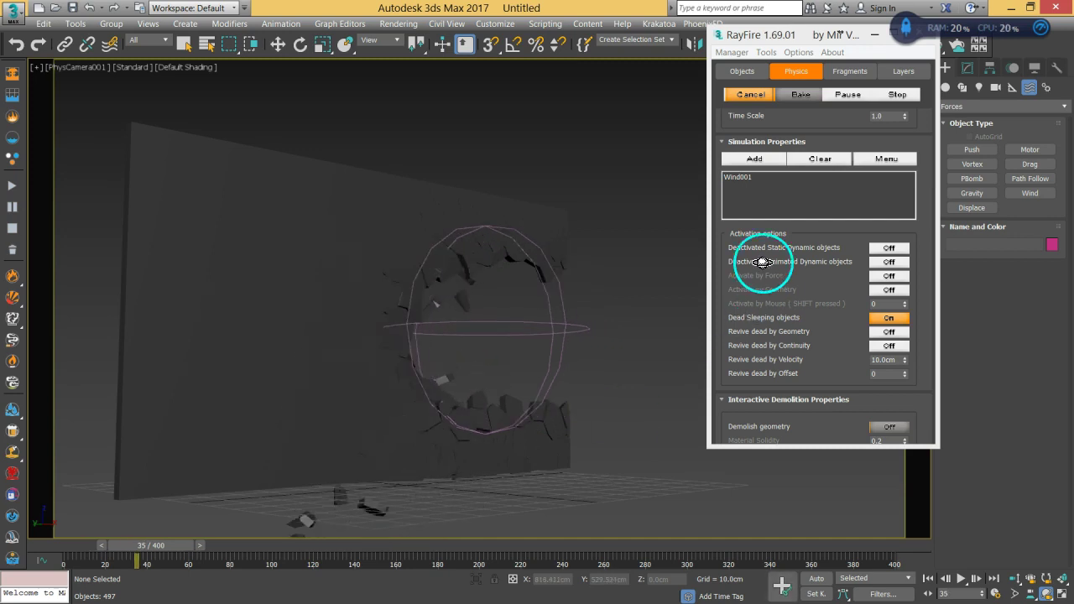
click(755, 94)
drag(806, 405, 812, 173)
drag(809, 357, 809, 291)
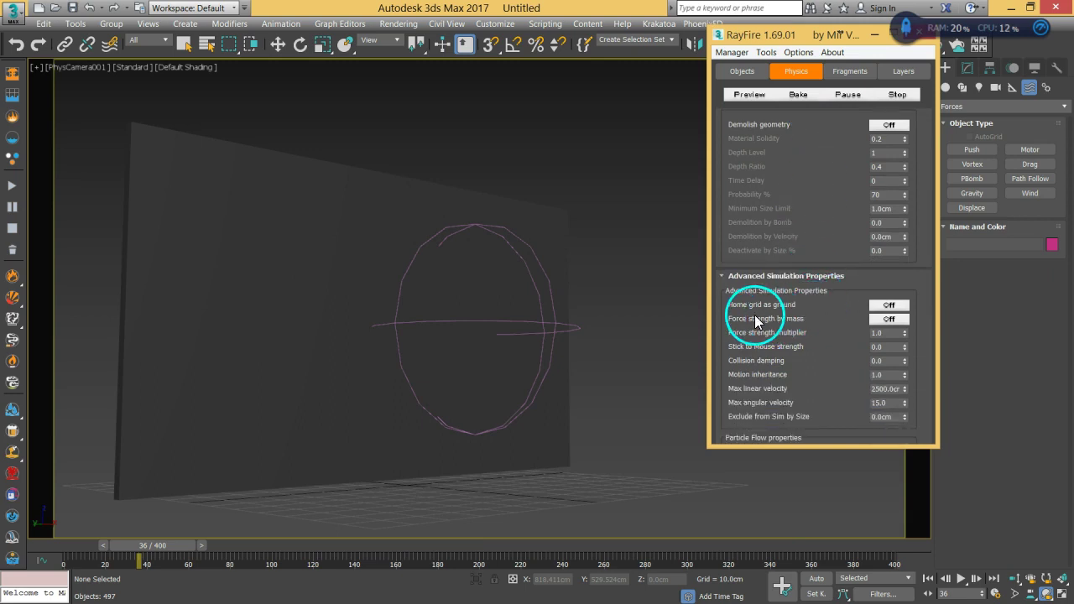
drag(830, 192, 851, 431)
drag(797, 220, 797, 276)
scroll(798, 281, up, 3)
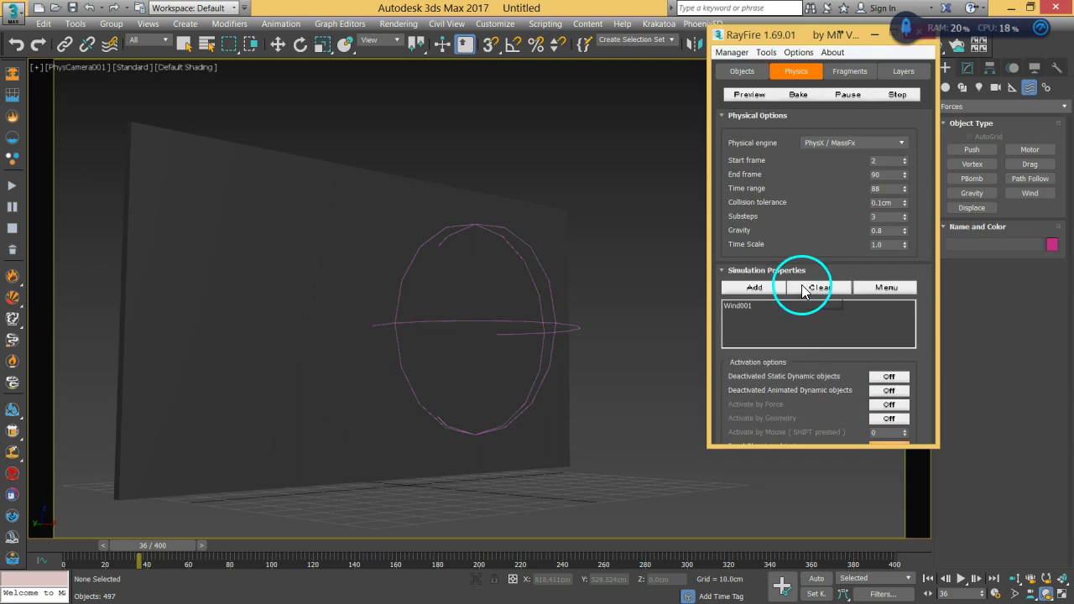
Return to frame 0 and adjust the spherical wind's turbulence to 0.47 and frequency to 0.23.
click(925, 578)
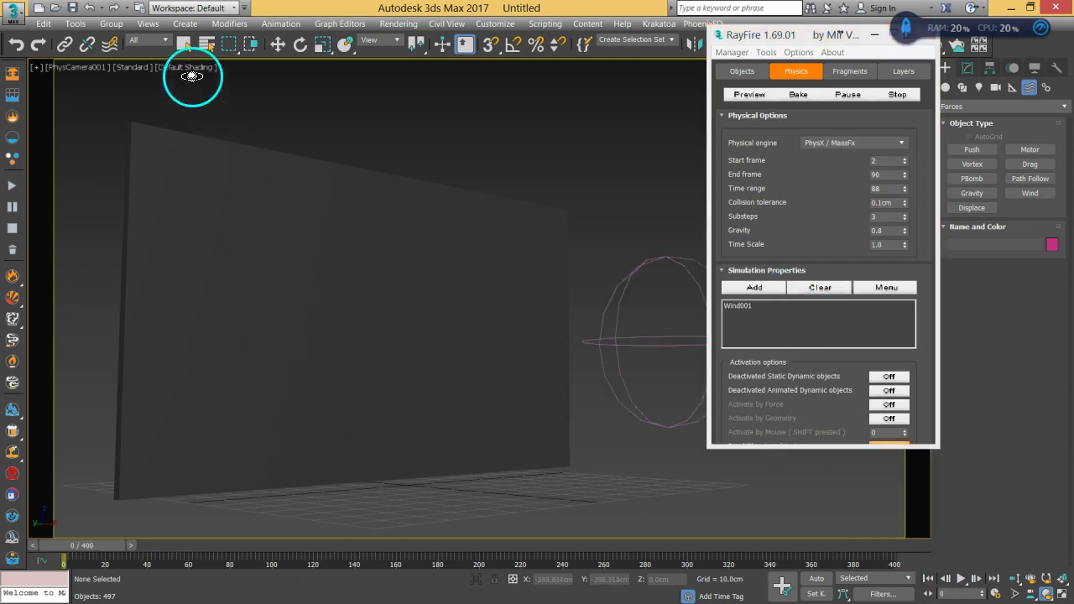
click(663, 352)
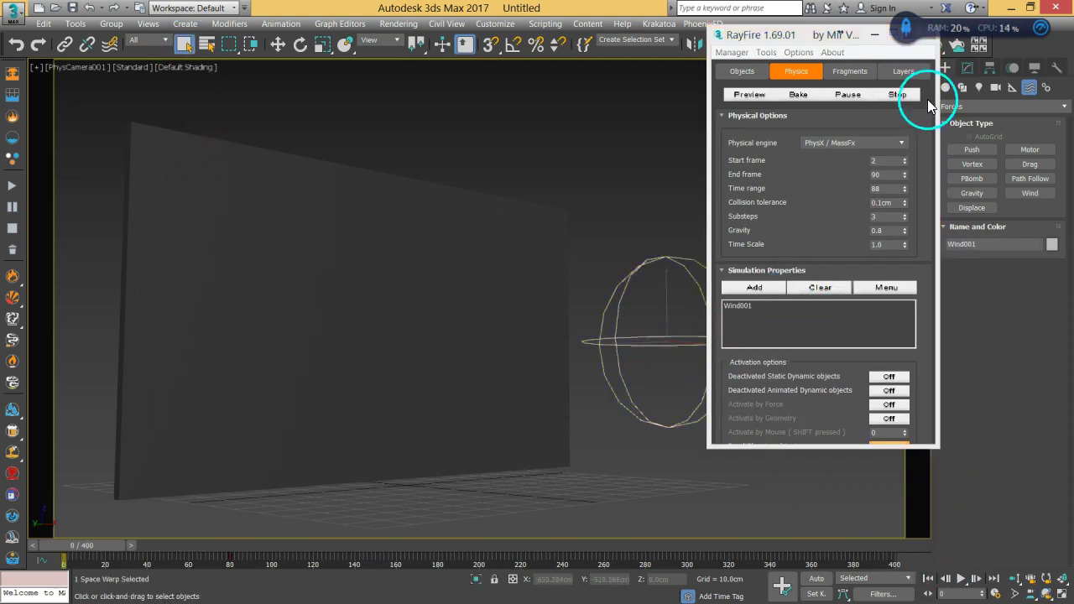
click(969, 68)
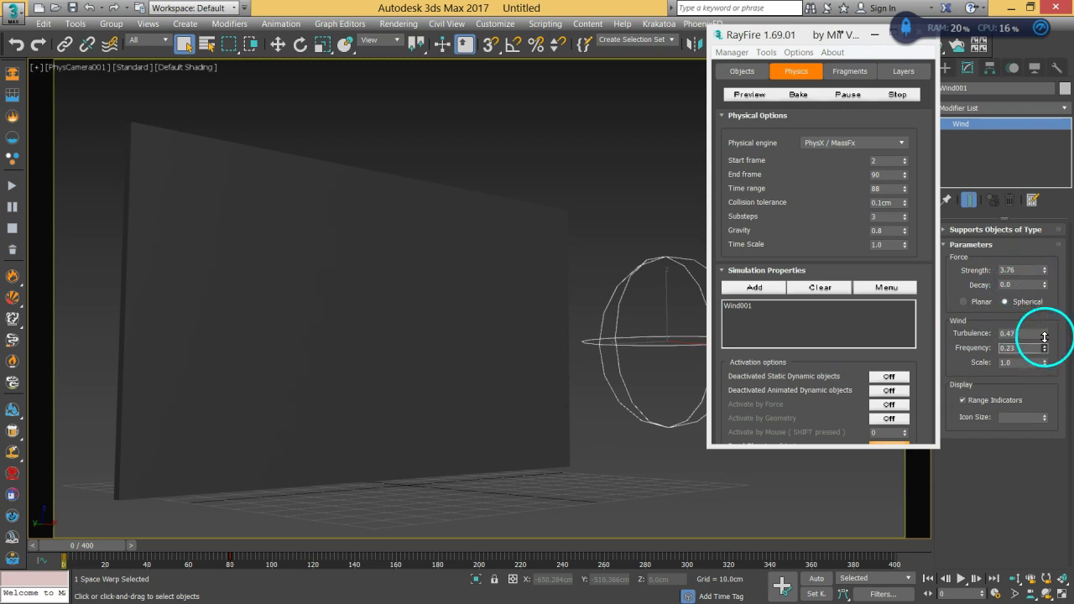
Preview the simulation with the adjusted wind turbulence, orbit around the collapsing wall to inspect it, and cancel the preview.
click(751, 95)
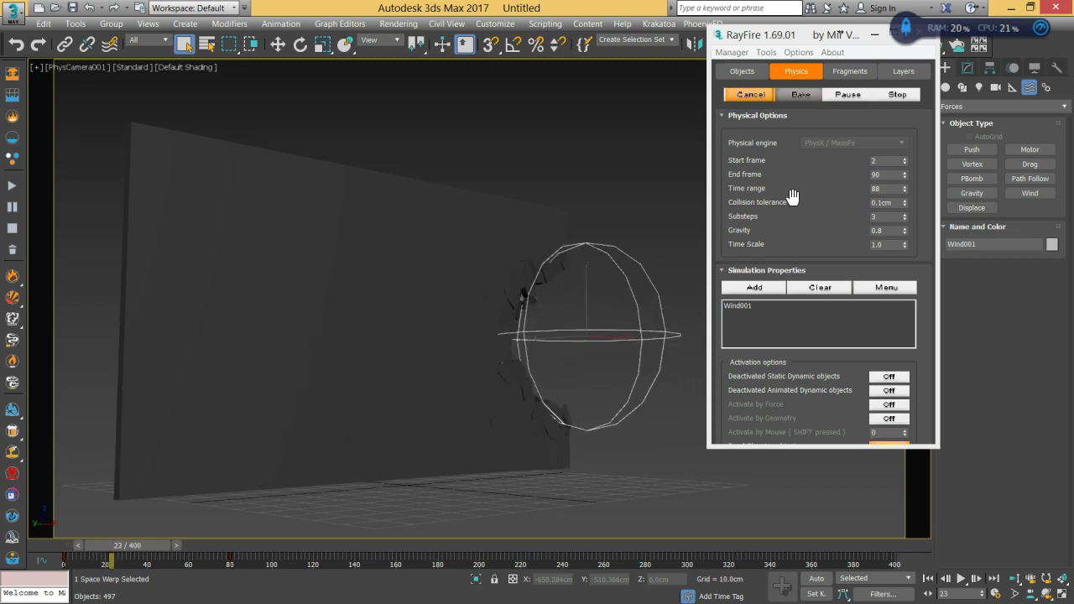
mouse_move(612, 290)
mouse_down()
mouse_move(446, 319)
mouse_move(500, 317)
mouse_up()
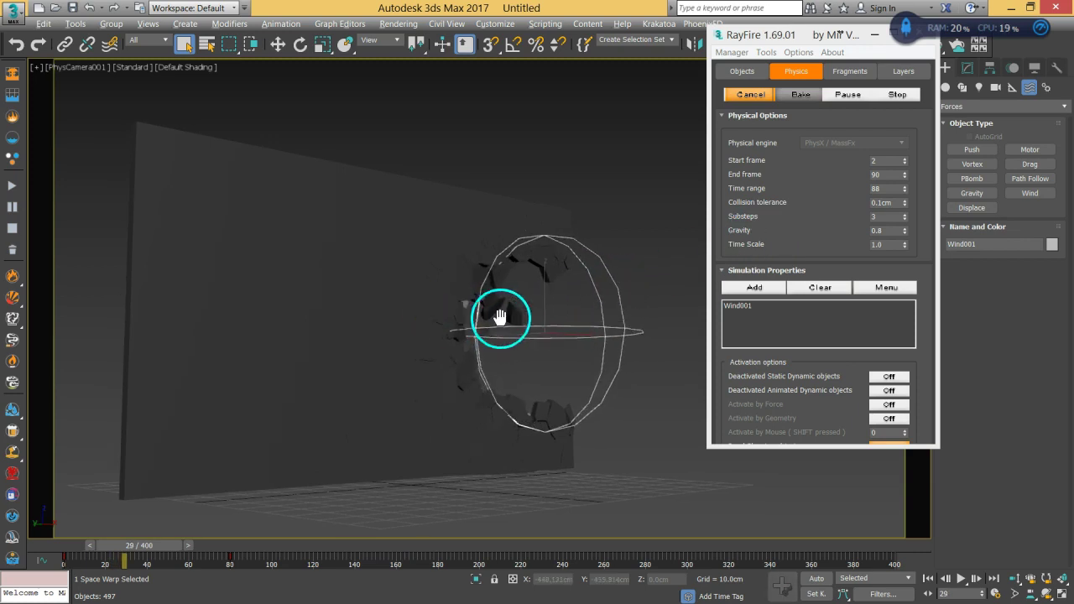
click(1047, 593)
drag(537, 377, 568, 385)
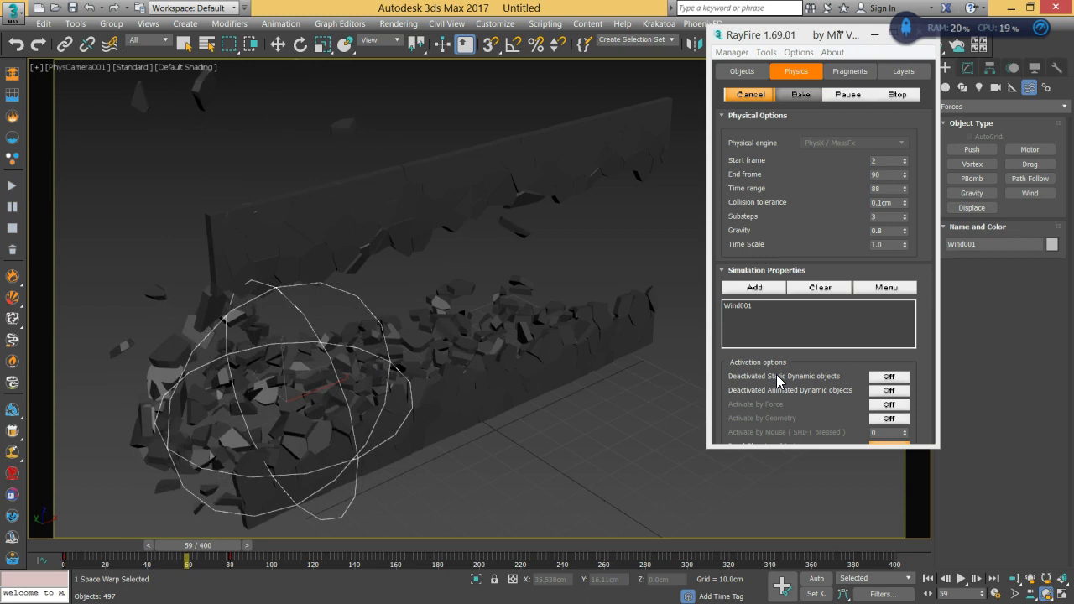
drag(592, 369, 520, 328)
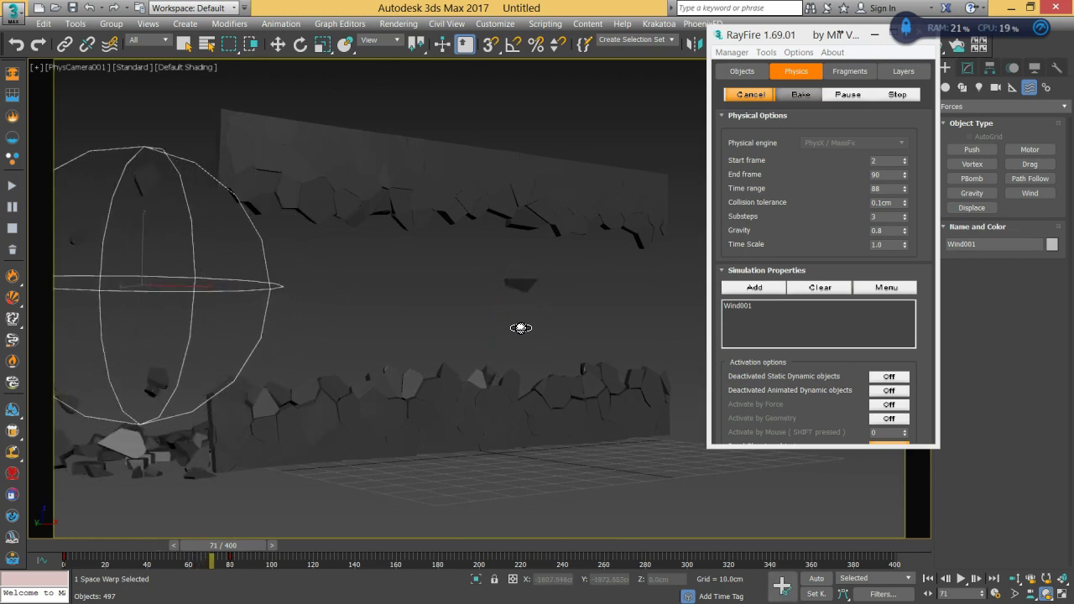
click(751, 94)
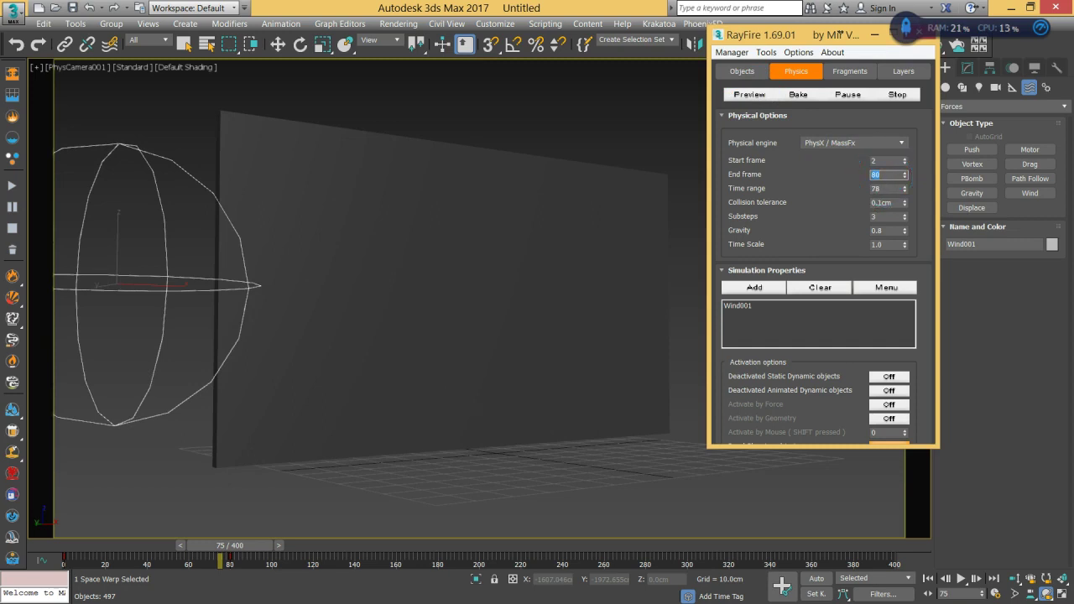
Set the simulation end frame to 80 and Revive dead by Velocity to 20 cm, and bake from frame 0.
scroll(837, 216, down, 4)
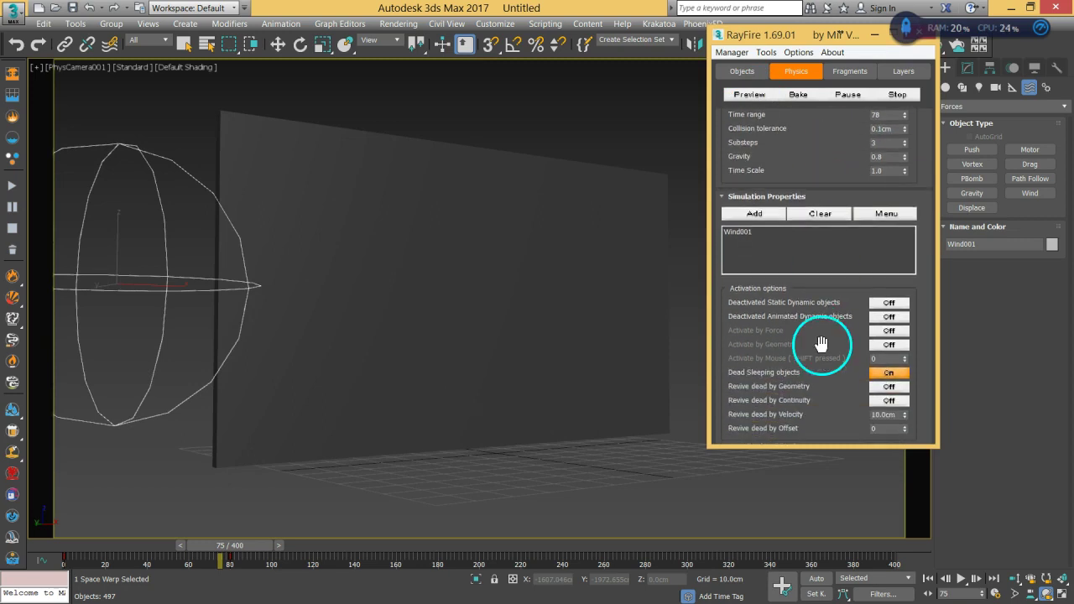
drag(117, 545, 82, 545)
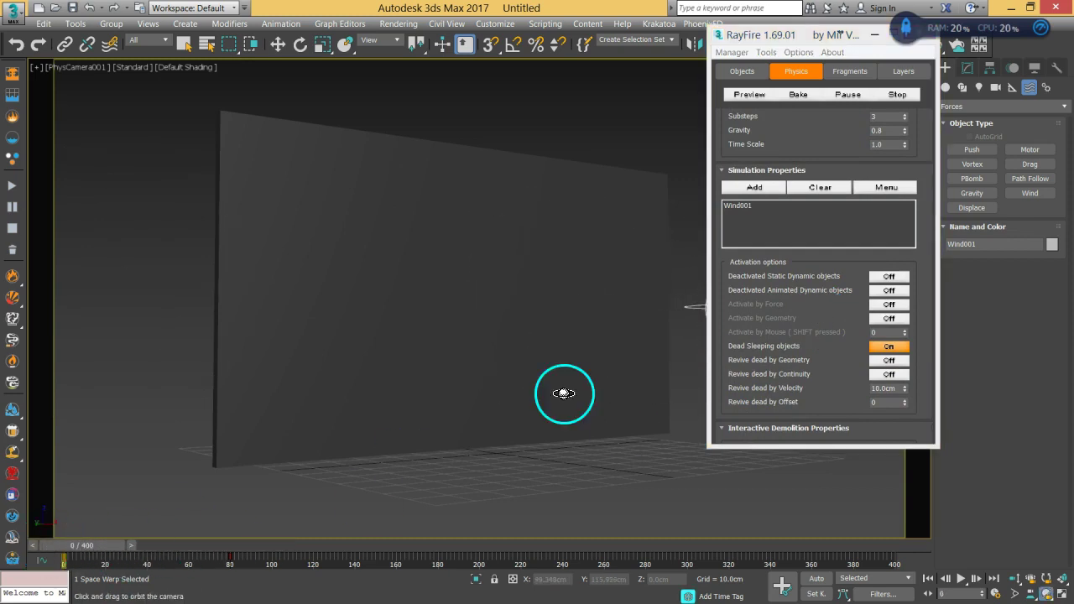
click(797, 95)
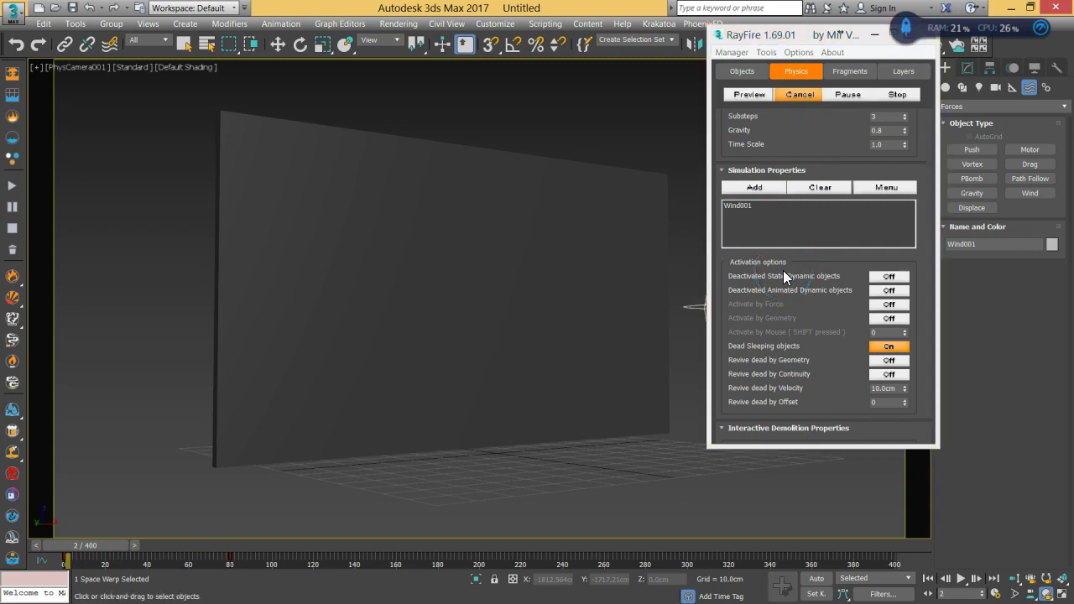
Play back the baked wall collapse from the front and from a side-on camera angle, and rewind to frame 0.
click(961, 578)
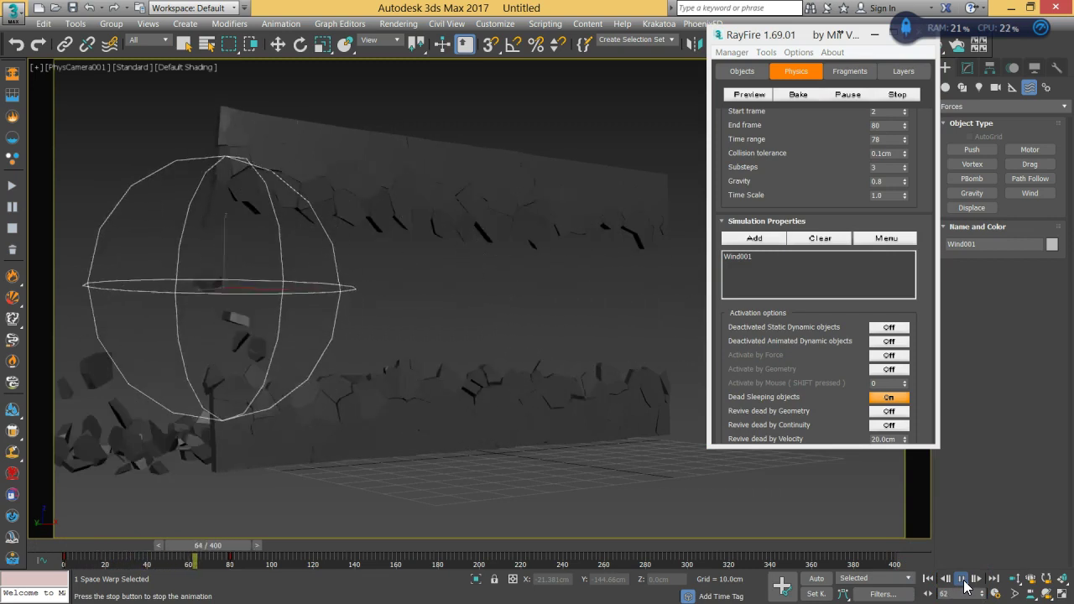
click(928, 578)
mouse_move(506, 333)
middle_down()
mouse_move(540, 333)
mouse_move(506, 333)
middle_up()
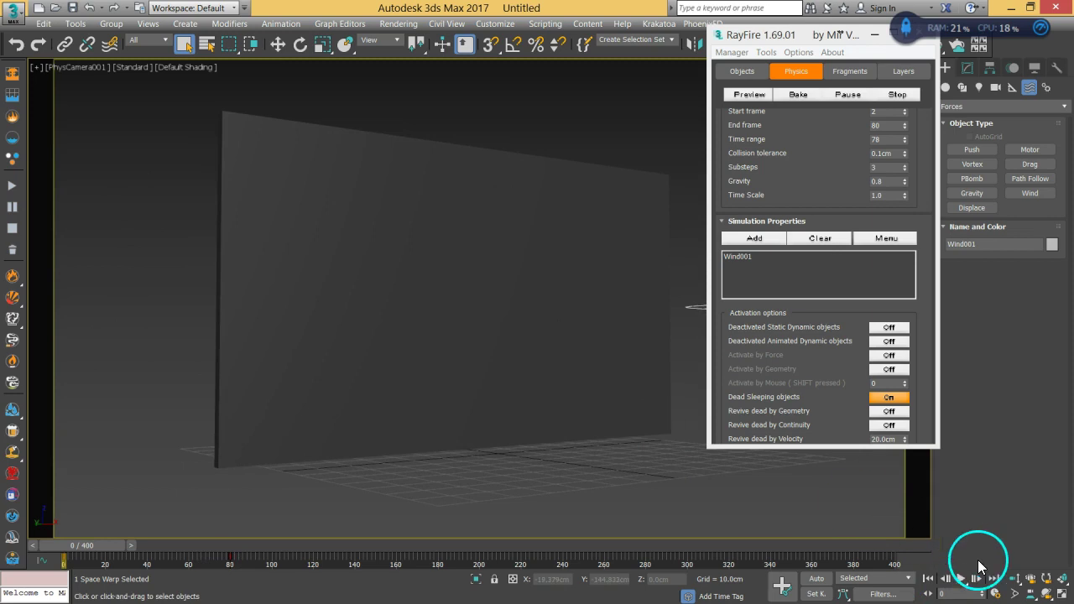
click(1047, 594)
drag(528, 355, 576, 372)
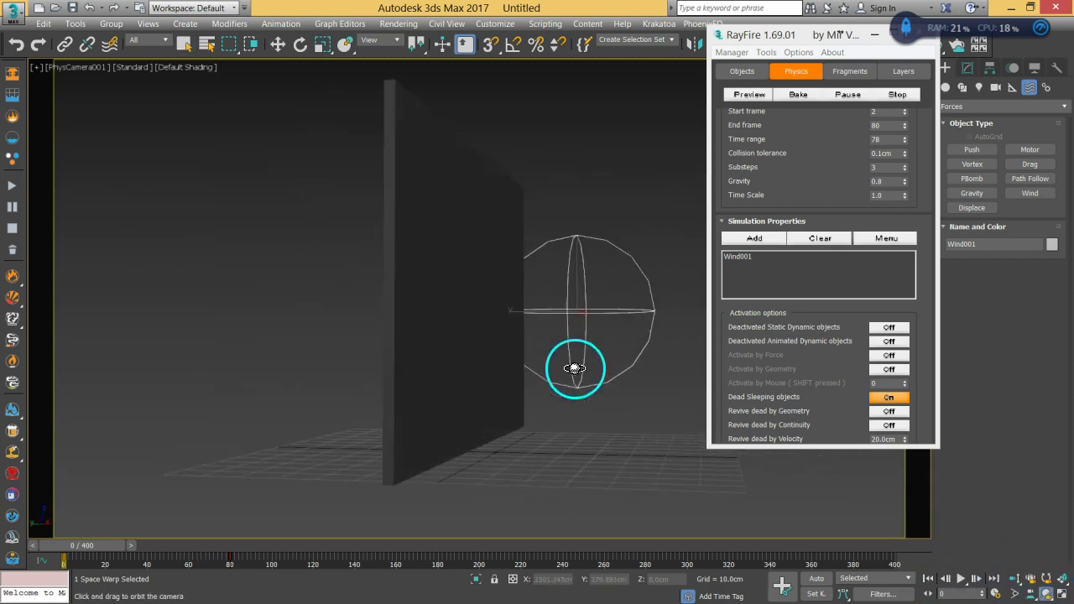
click(965, 579)
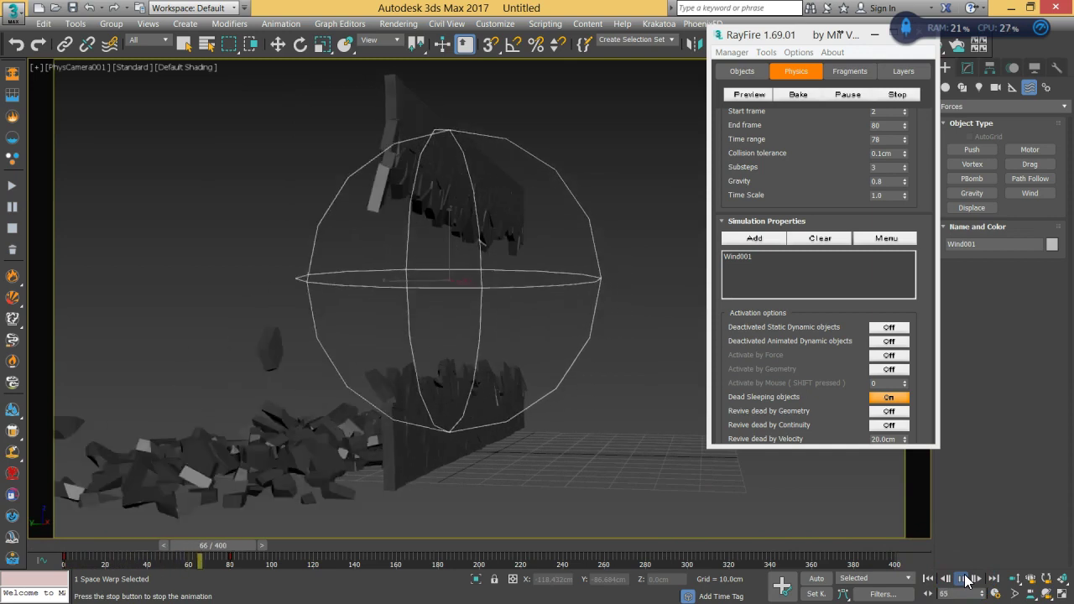
click(961, 579)
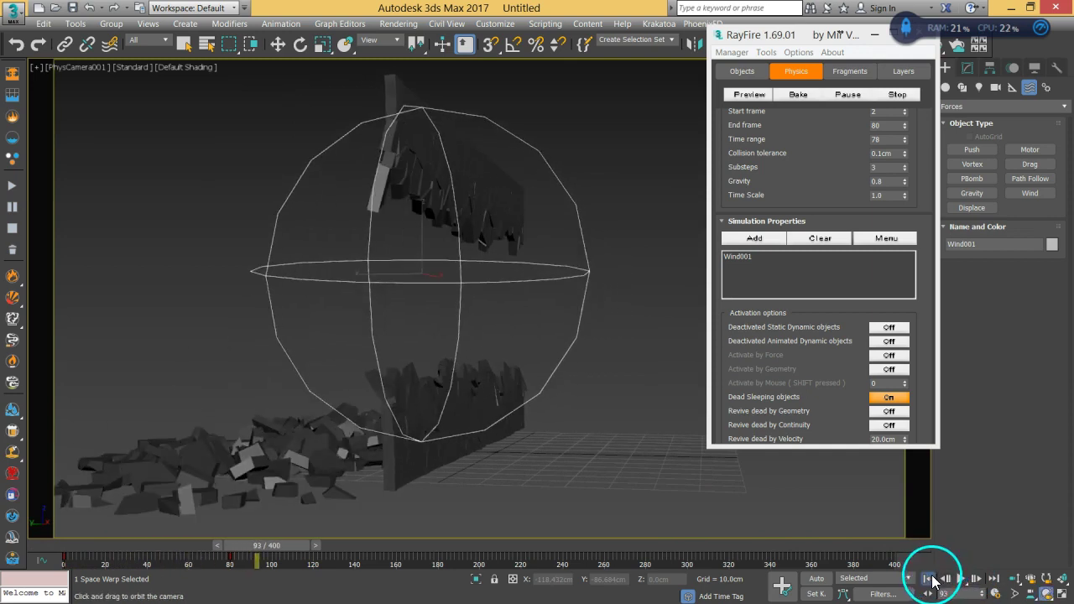
click(928, 579)
Switch from the camera to the perspective view, clear the selection and reframe the wall and wind gizmo.
drag(461, 343, 486, 350)
middle_drag(486, 350, 473, 328)
drag(469, 329, 512, 283)
key(p)
click(612, 328)
middle_drag(427, 343, 457, 340)
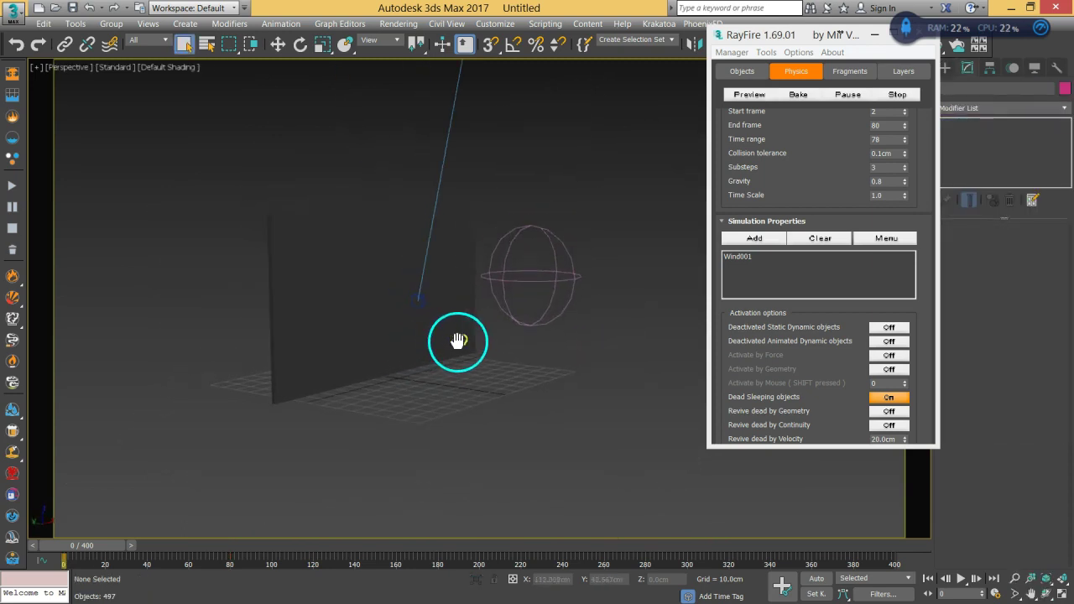
Select the spherical wind gizmo beside the wall and enlarge its icon size to about 53.3 cm.
click(529, 281)
click(957, 157)
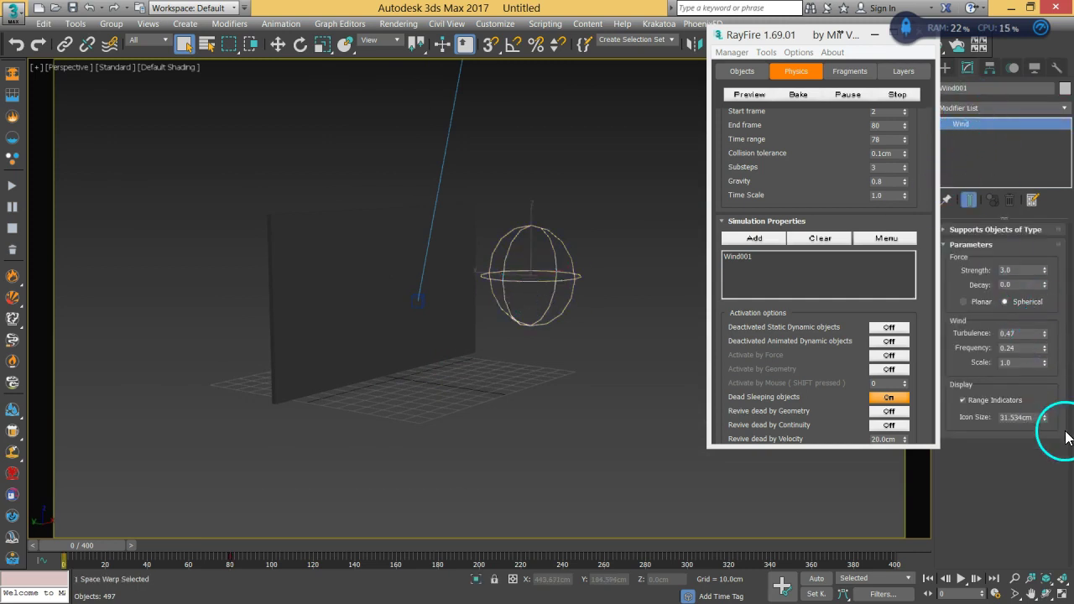
drag(1046, 422, 1050, 379)
alt+middle_drag(541, 292, 496, 299)
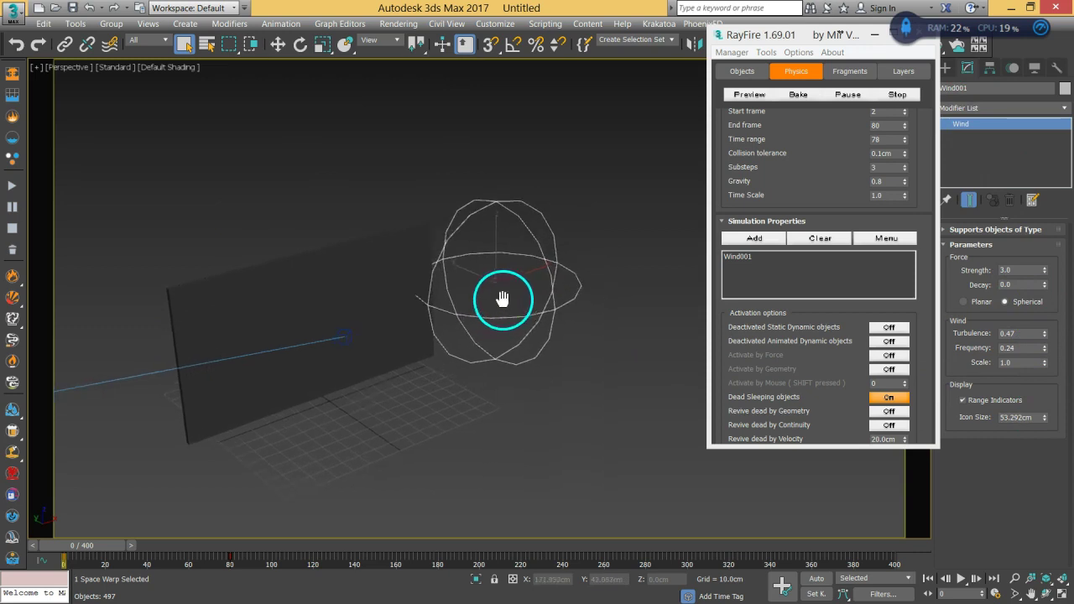
Move the wind farther from the wall's end to about X 149 cm and delete its old animation keys.
click(280, 47)
alt+middle_drag(479, 240, 529, 275)
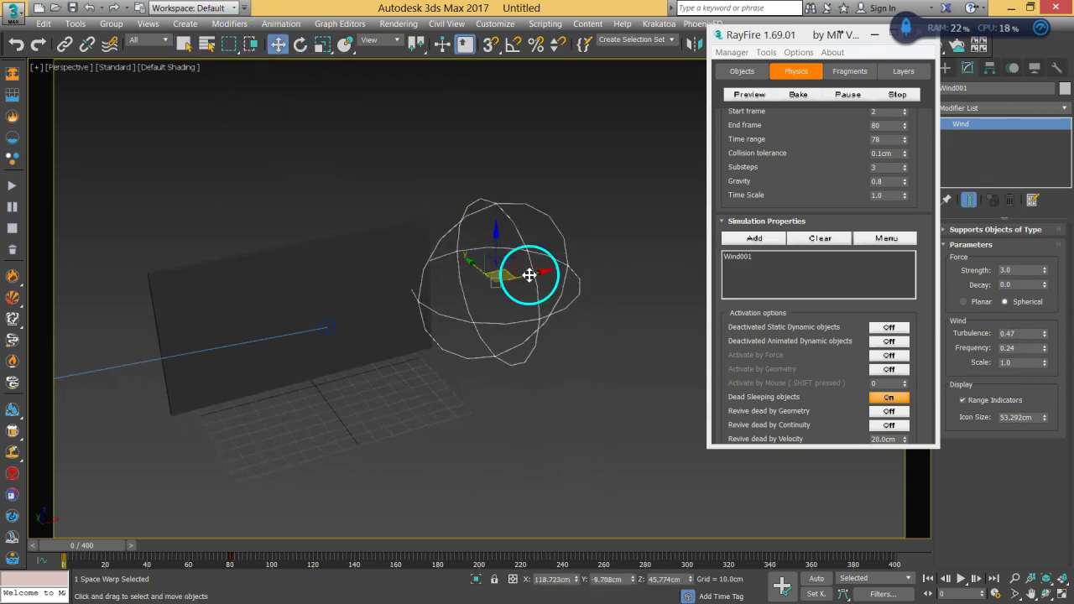
drag(547, 274, 585, 266)
alt+middle_drag(585, 266, 583, 369)
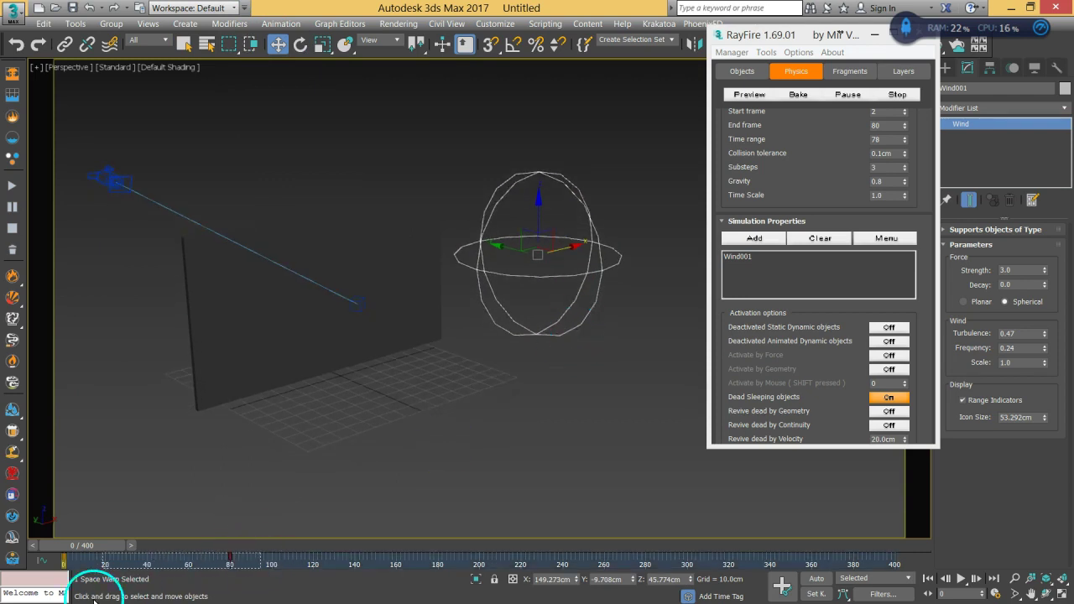
alt+middle_drag(389, 361, 441, 309)
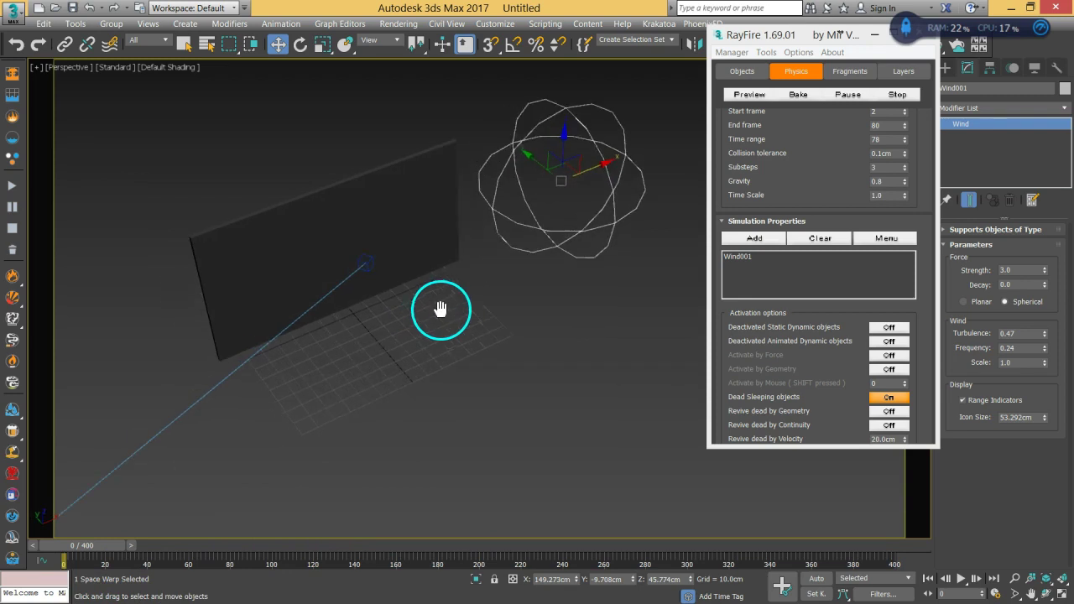
With Auto Key on, key the wind beyond the wall's opposite end at frame 48 and out in front of the wall at about frame 88.
scroll(441, 309, down, 5)
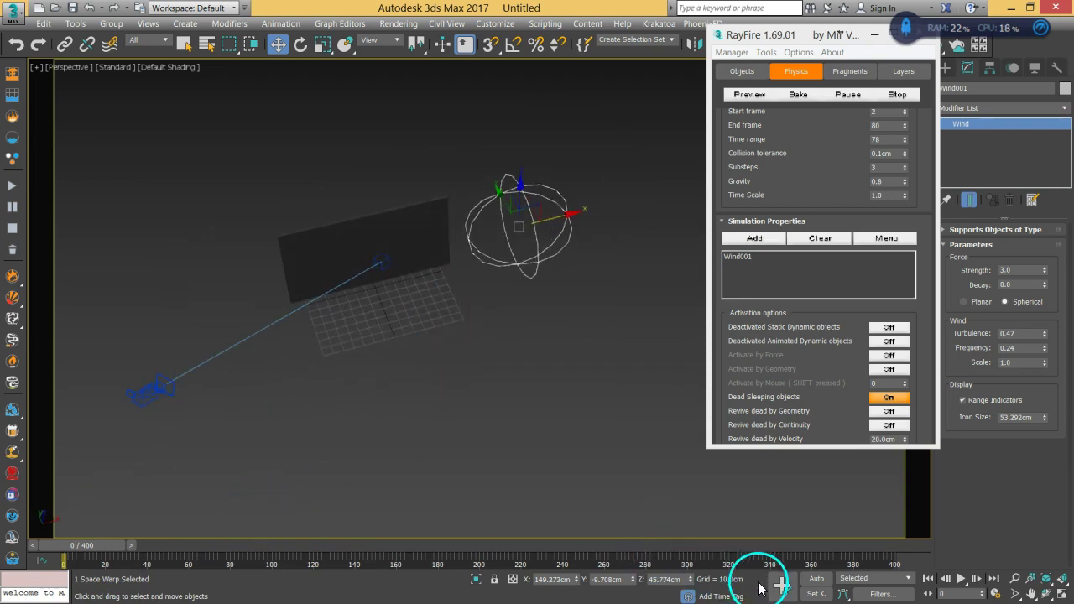
click(810, 579)
drag(104, 552, 196, 550)
drag(561, 219, 256, 263)
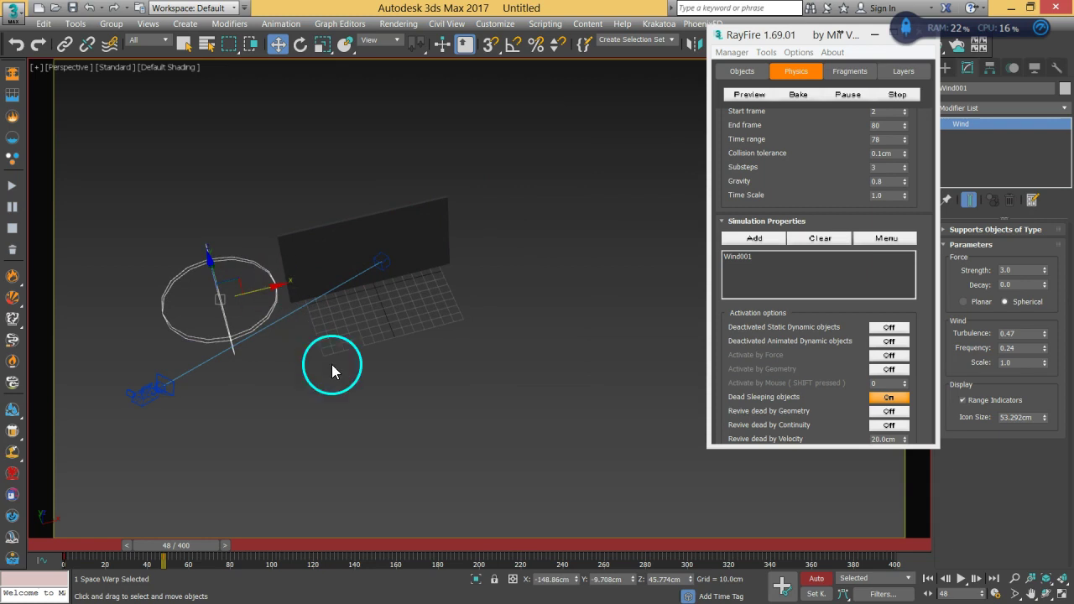
drag(196, 546, 277, 547)
drag(242, 282, 448, 367)
At frame 154, key the wind back beside the end of the wall where it started.
drag(280, 542, 334, 549)
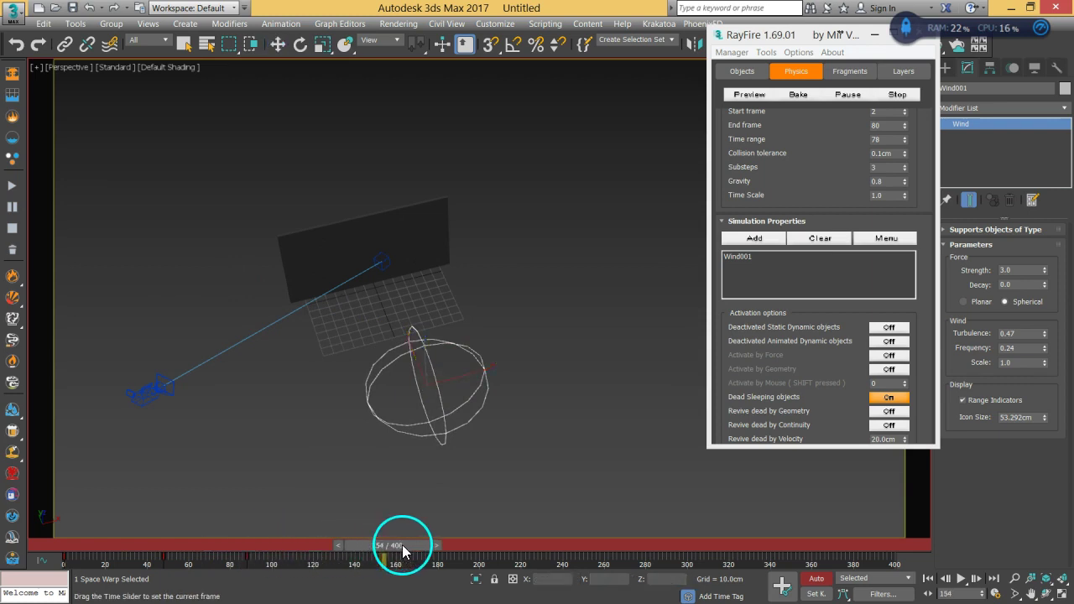
key(w)
click(442, 369)
drag(440, 362, 520, 207)
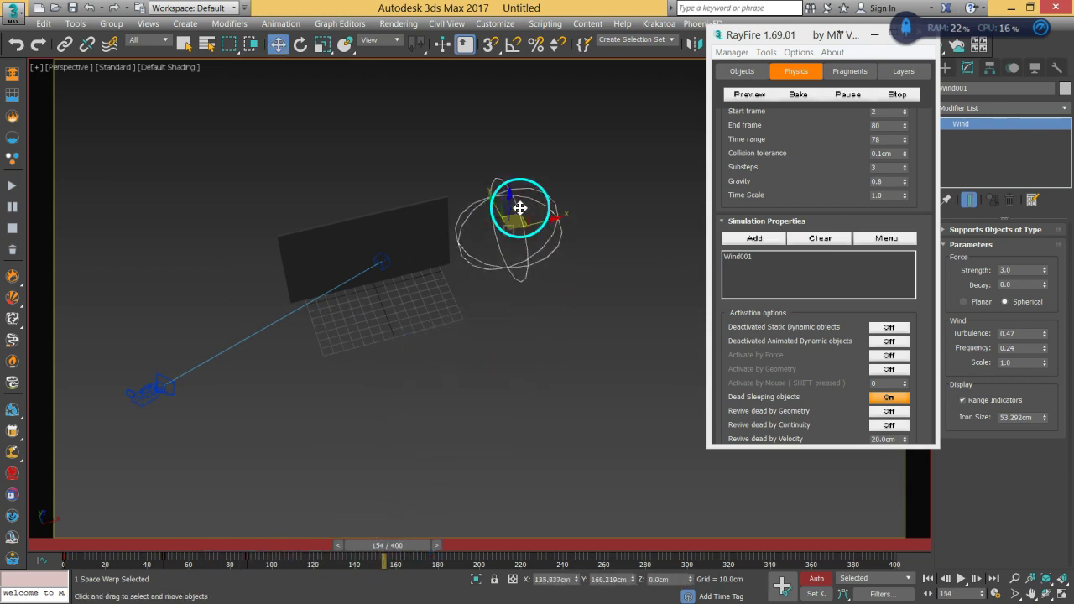
At frame 200, key the wind raised vertically to about Z 111 cm.
drag(399, 551, 497, 556)
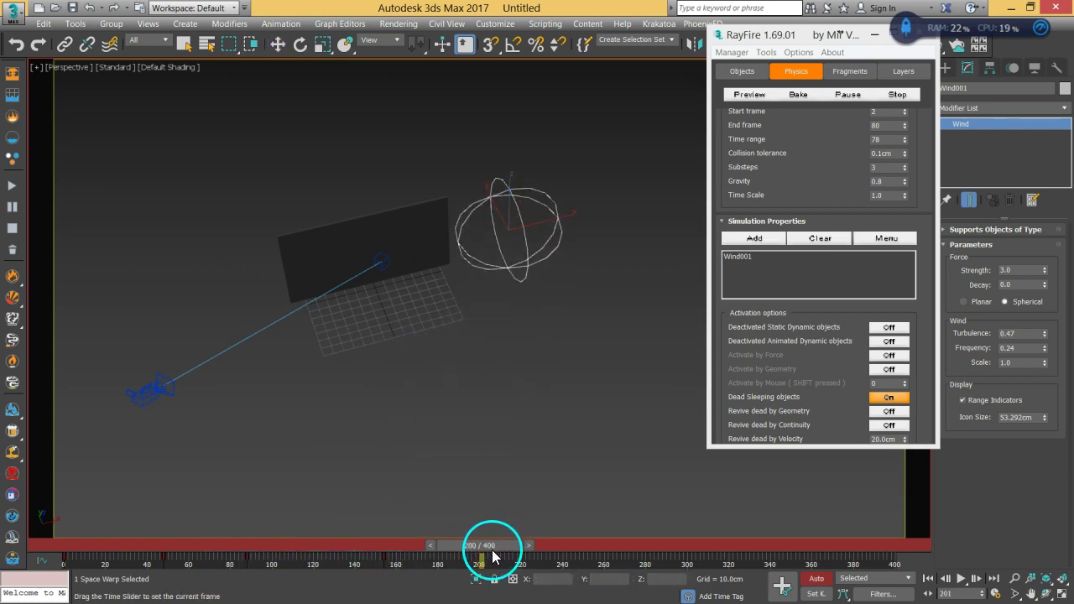
click(523, 232)
drag(508, 202, 510, 141)
click(455, 580)
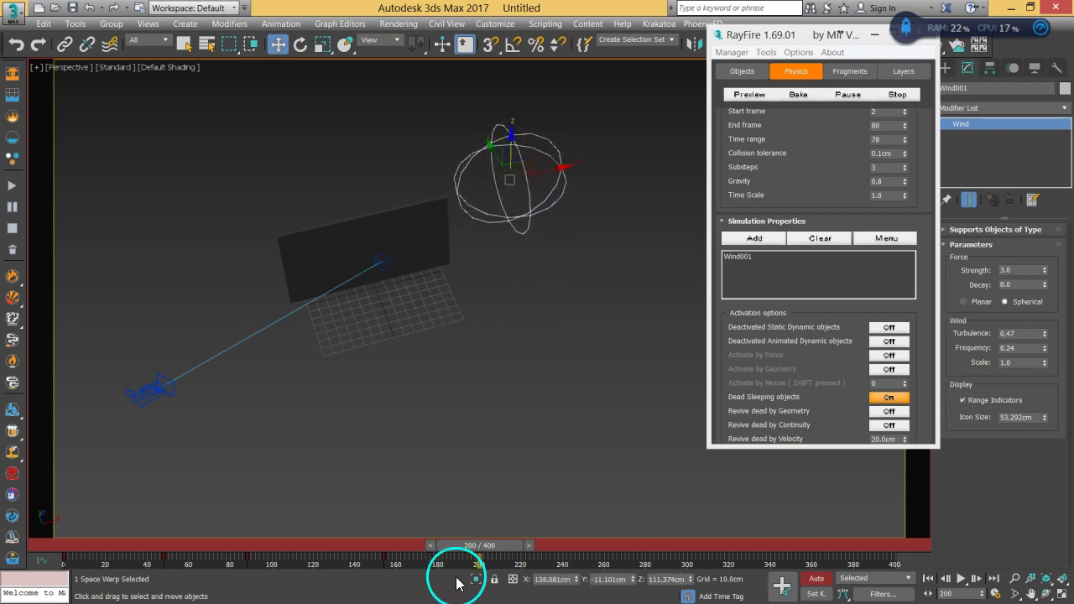
At frame 221, key the wind lowered and moved across to the wall's middle, turn off Auto Key and return to frame 0.
drag(493, 549, 538, 550)
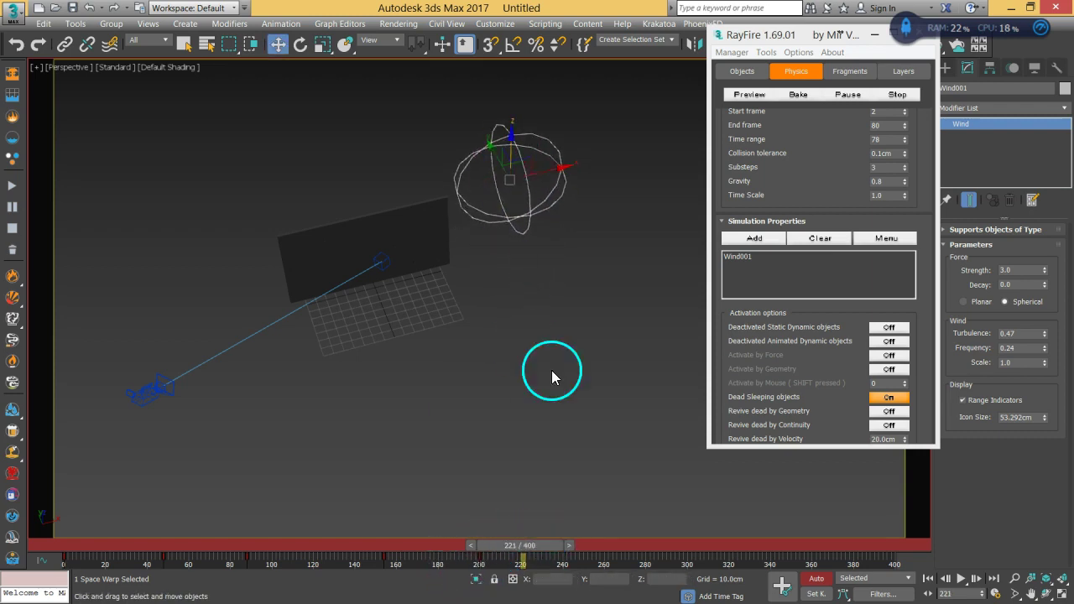
mouse_move(535, 177)
alt+middle_down()
mouse_move(524, 171)
mouse_move(538, 162)
alt+middle_up()
drag(535, 157, 390, 260)
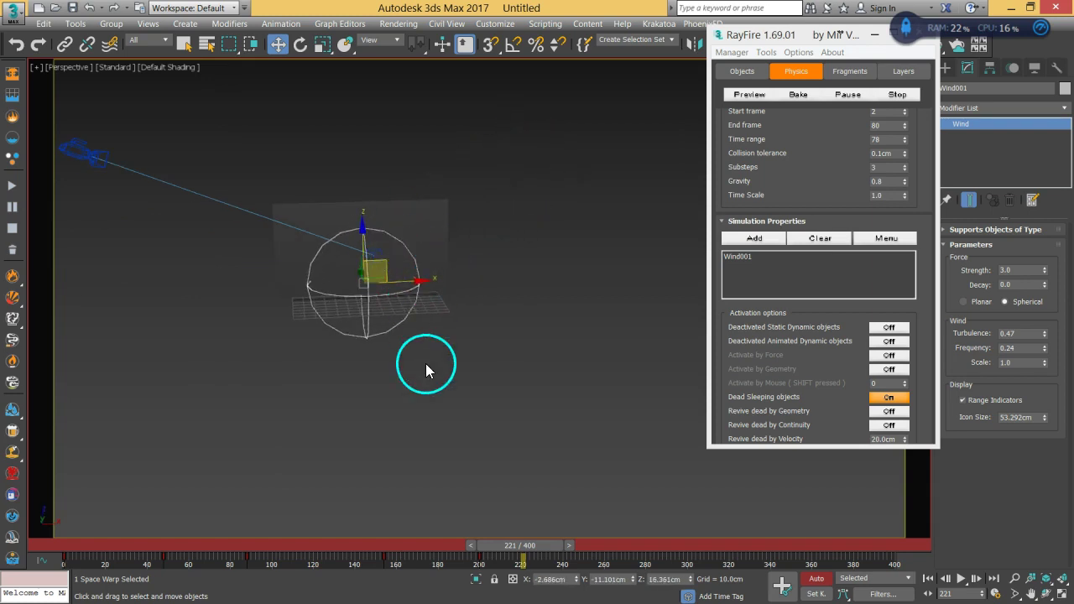
alt+middle_drag(464, 385, 436, 369)
drag(340, 261, 398, 311)
click(812, 582)
drag(562, 555, 95, 546)
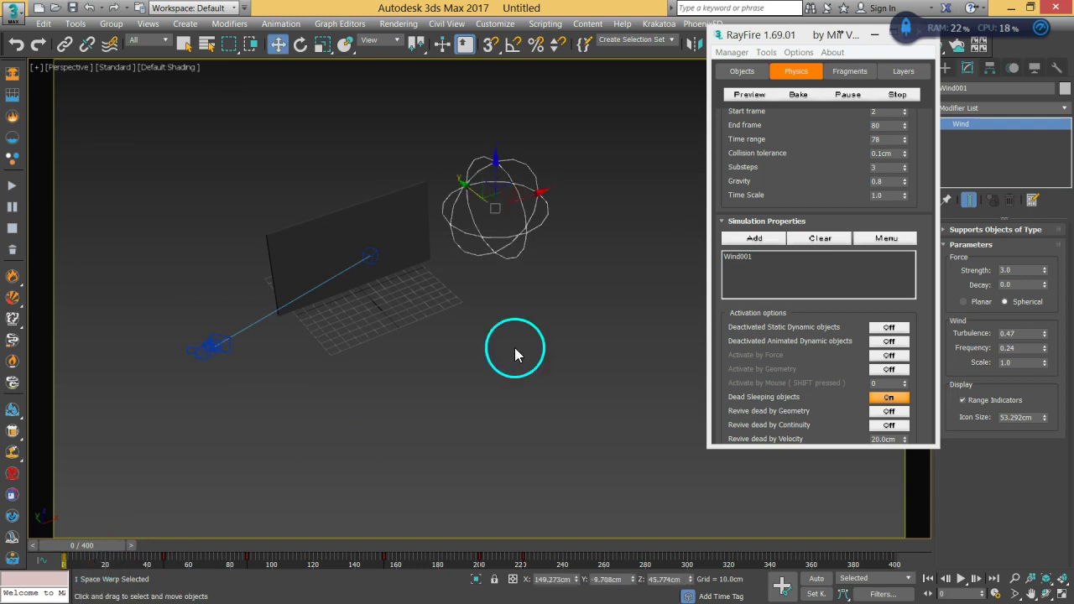
Enlarge the wind's icon size to about 66.9 cm, set its strength to -10 and Revive dead by Velocity to 0 cm.
drag(1042, 422, 1045, 406)
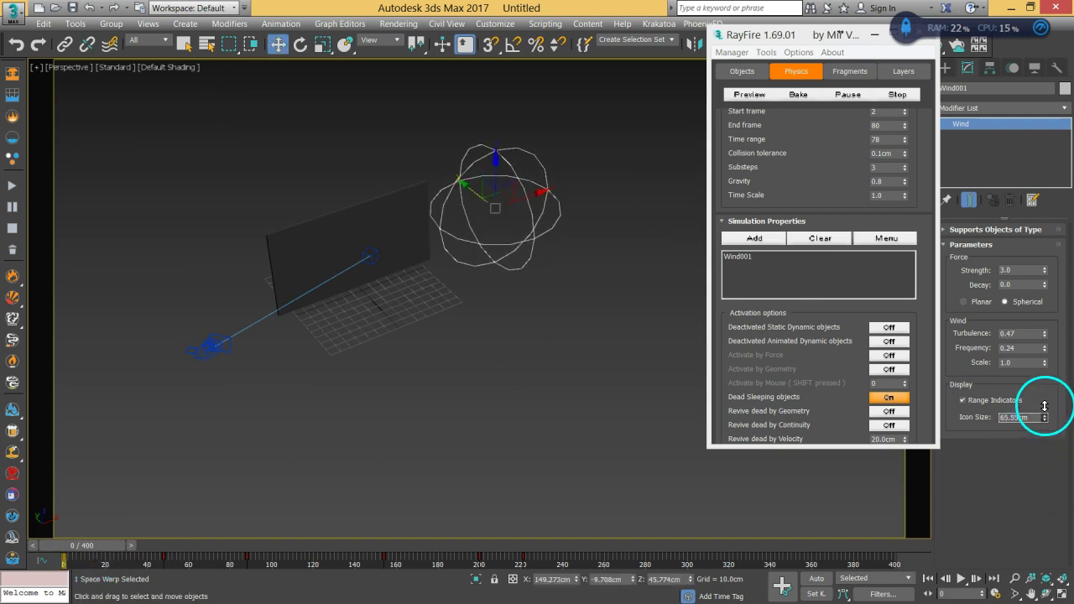
alt+middle_drag(547, 218, 497, 301)
drag(856, 407, 841, 288)
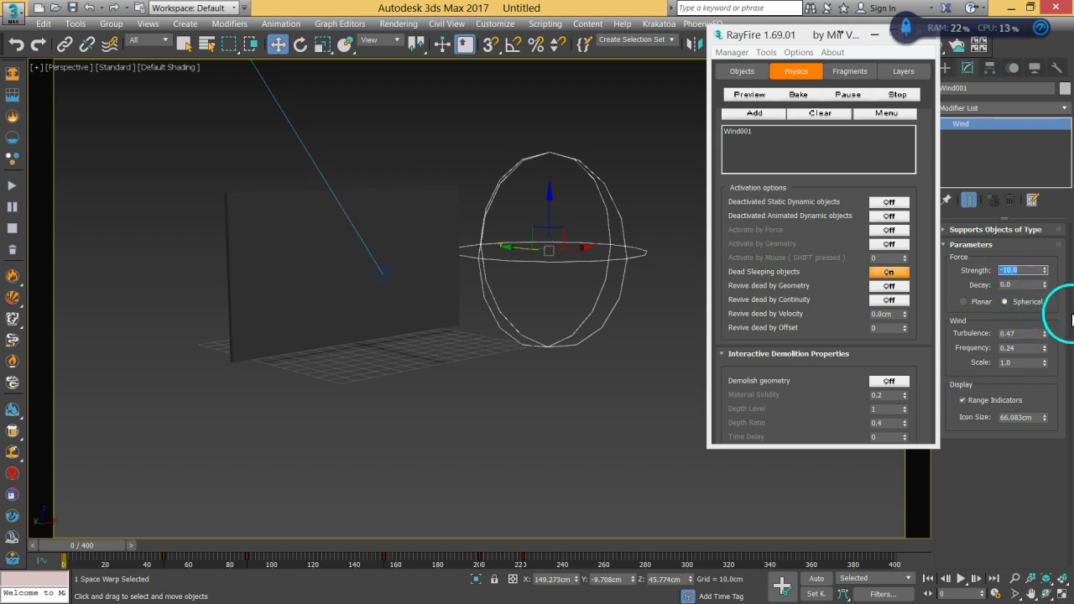
Preview the RayFire simulation and set Revive dead by Velocity to 20 cm while it runs.
click(751, 94)
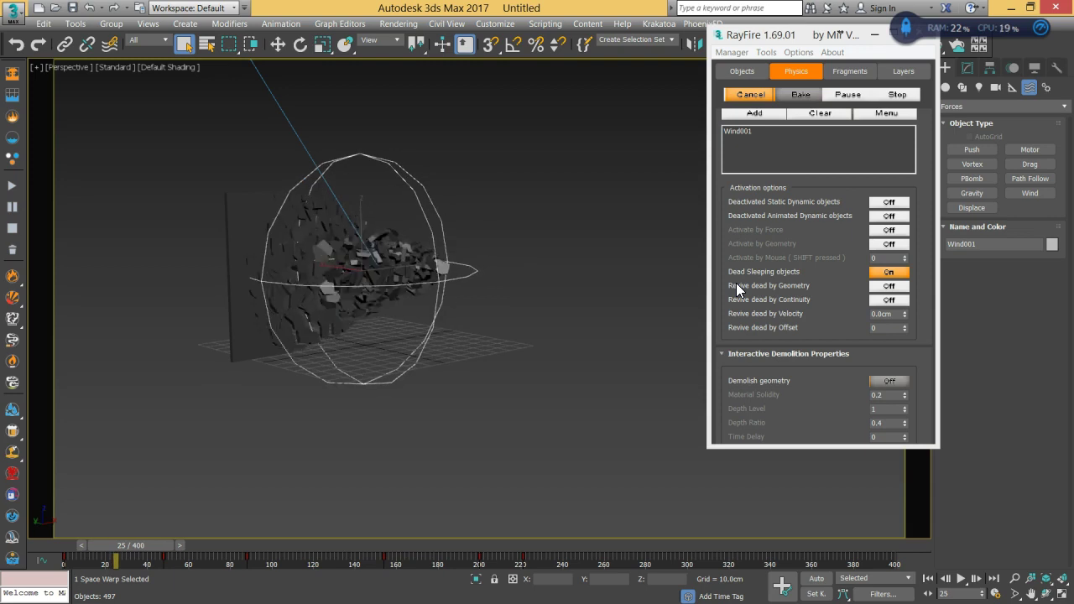
double_click(885, 313)
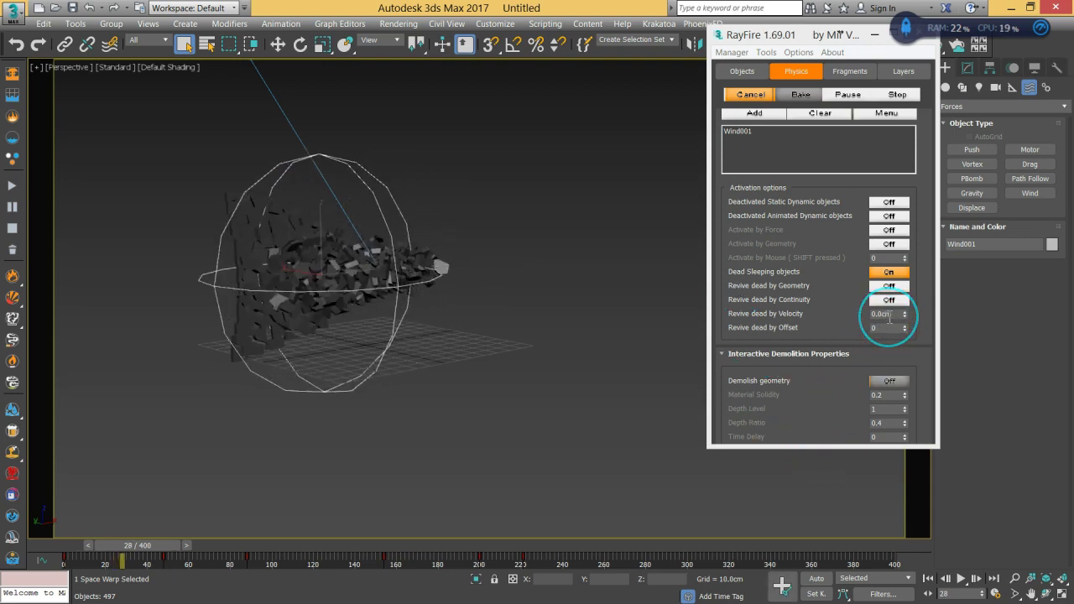
text(20)
click(822, 344)
click(826, 314)
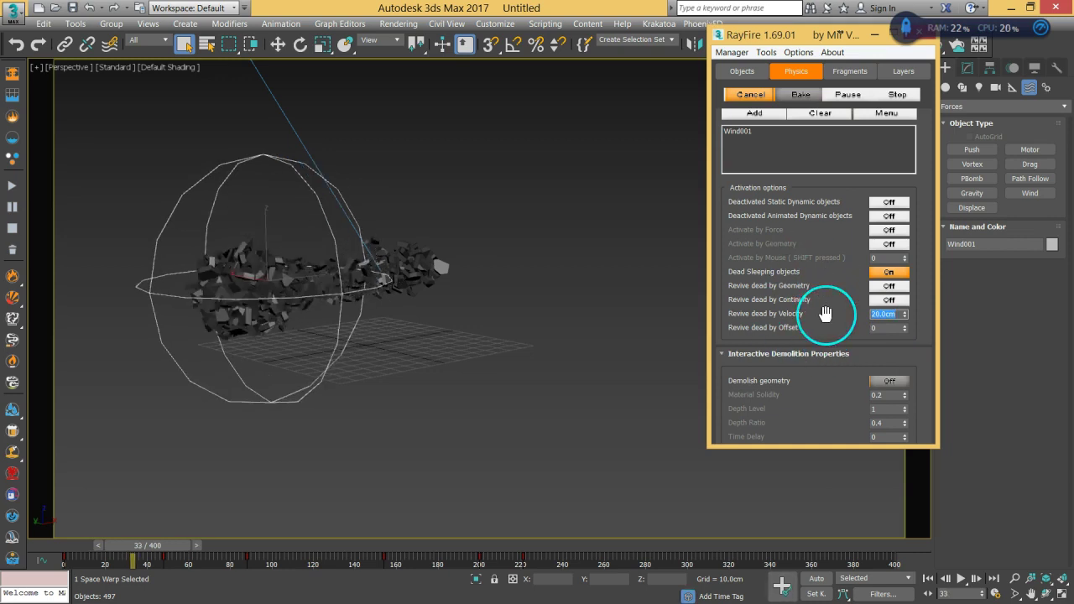
Restart the simulation preview with the 20 cm revival velocity, watch the fragments break away and cancel it.
click(750, 96)
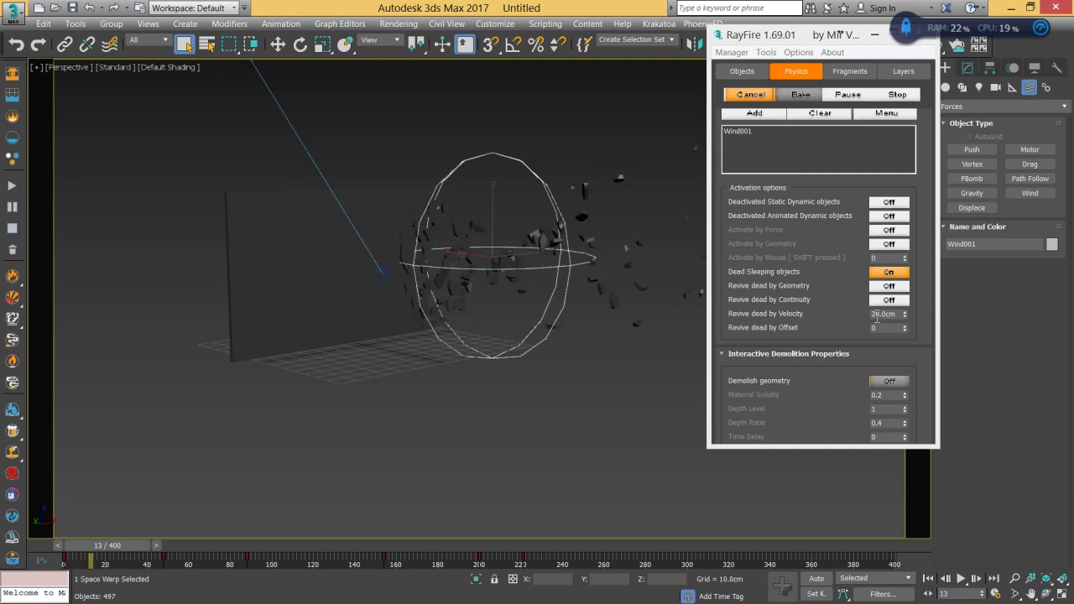
click(816, 235)
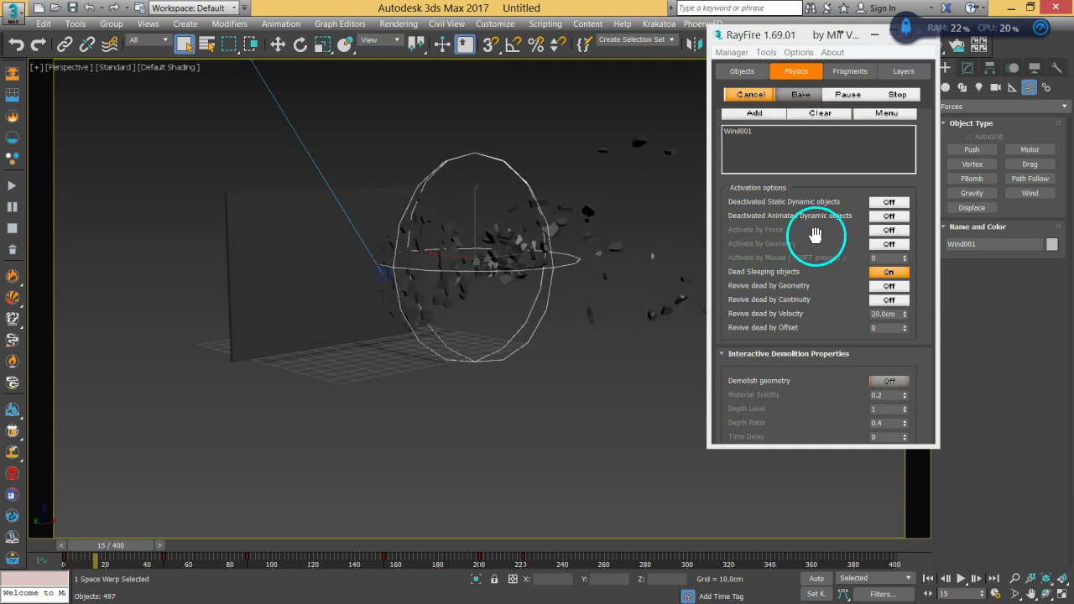
click(766, 95)
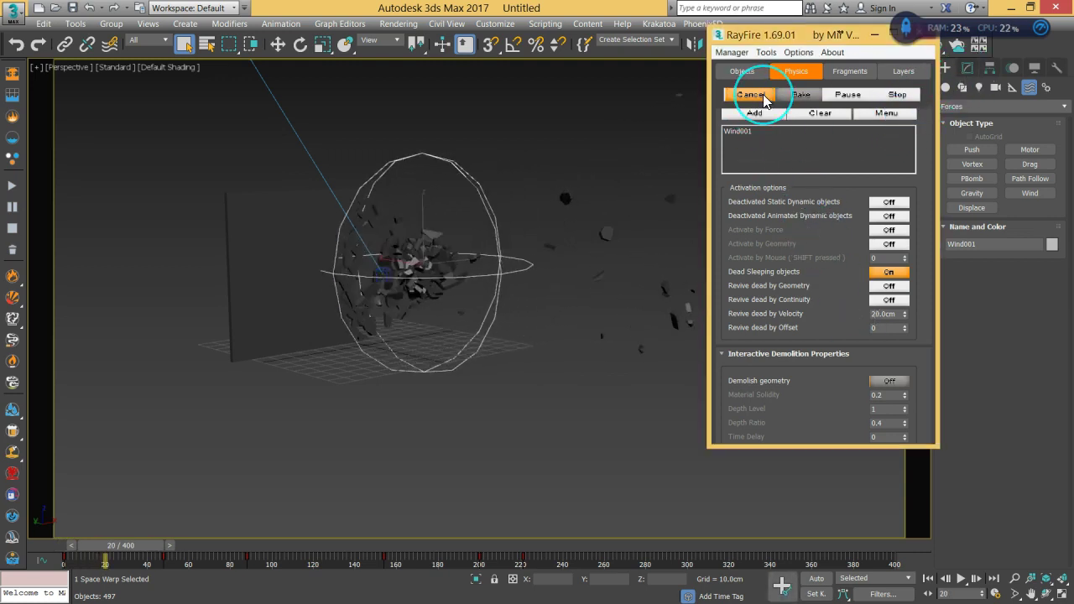
Enter a new negative strength for the wind, preview the wall collapse and cancel the preview.
click(969, 68)
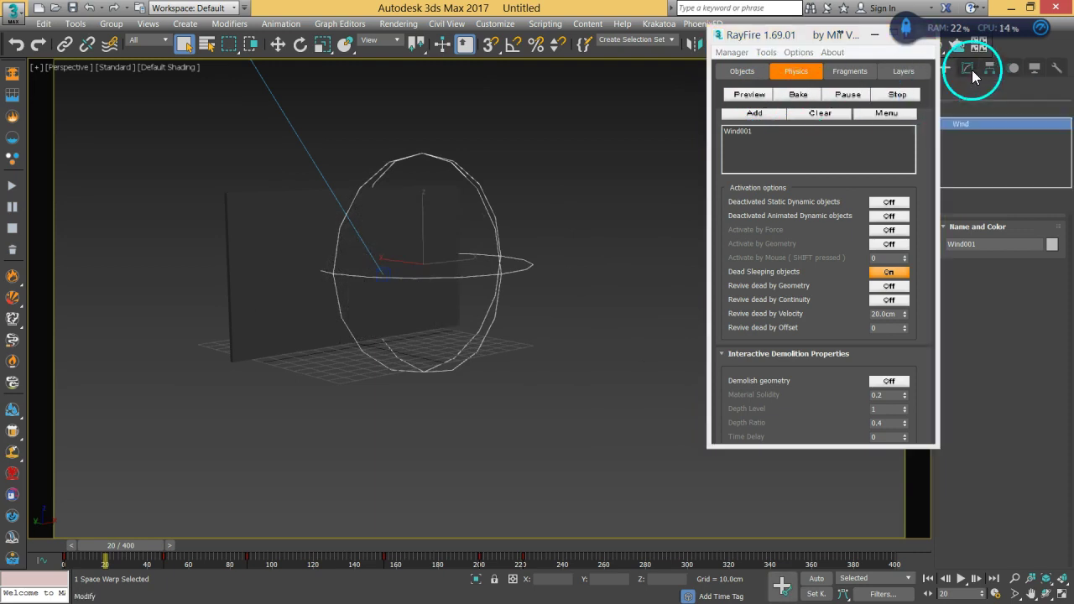
click(1017, 303)
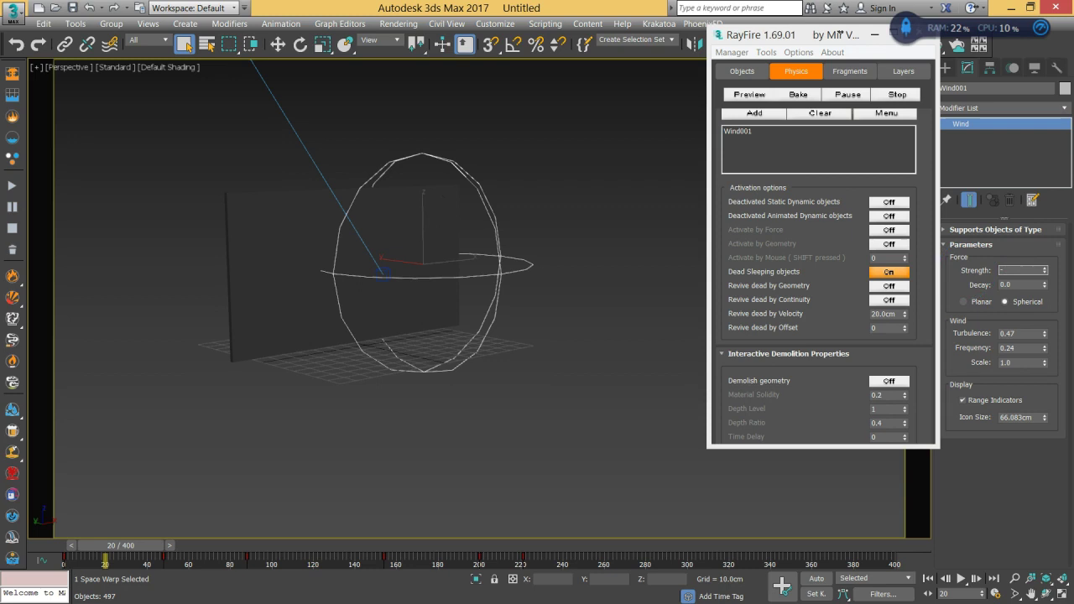
click(743, 94)
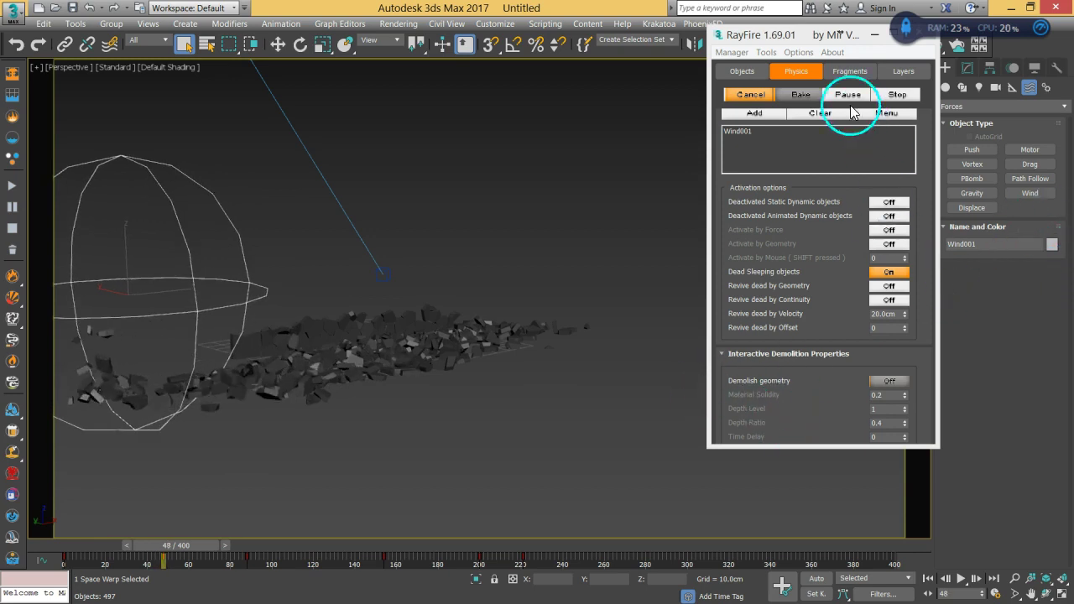
click(751, 94)
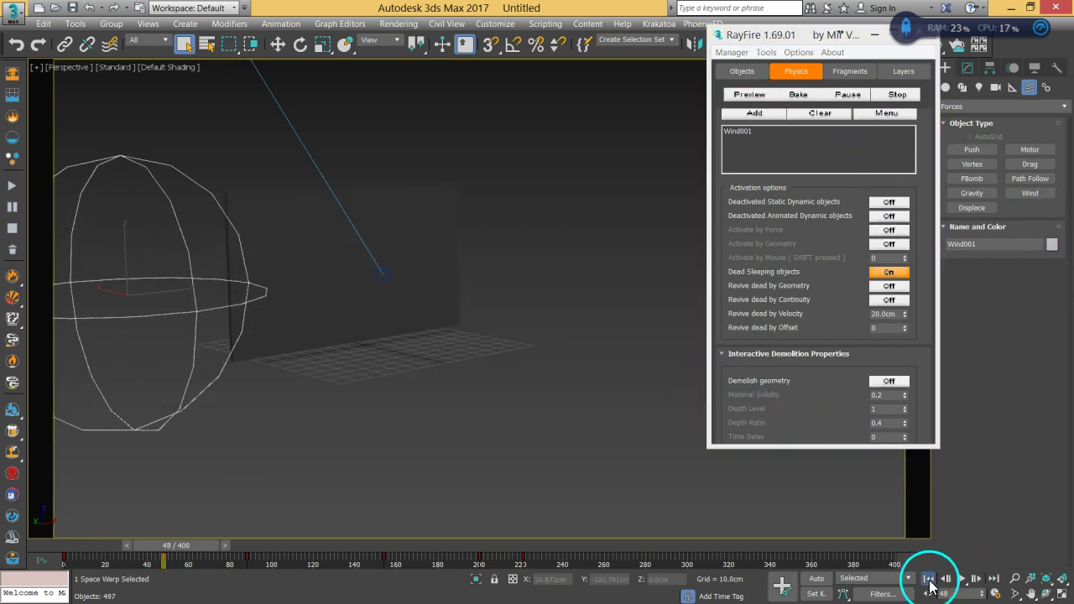
Return to frame 0, set the wind's strength to -3 with turbulence and frequency at 0, and preview the simulation.
click(928, 578)
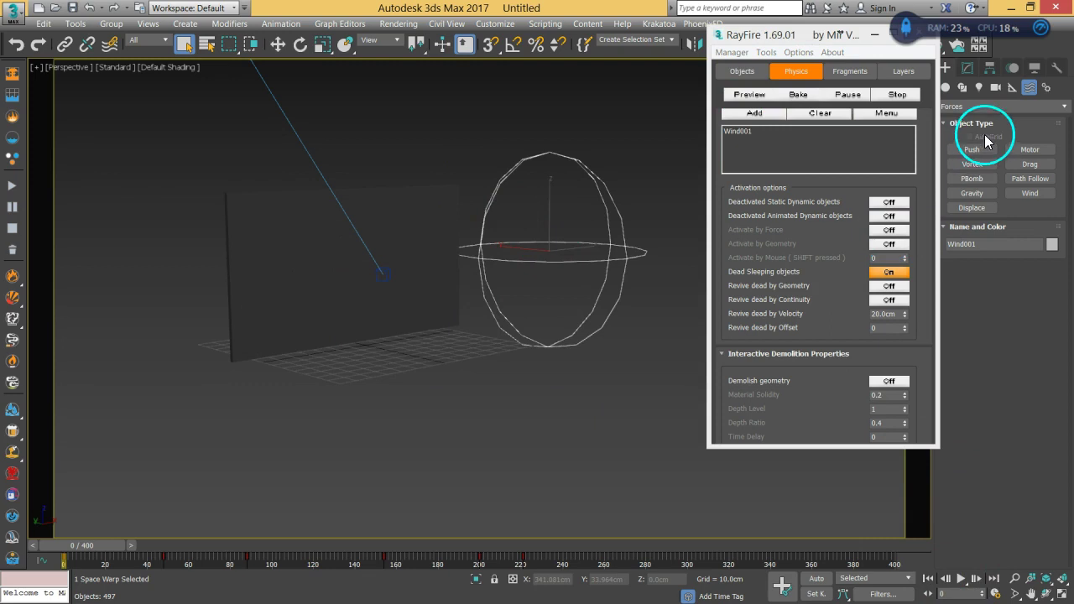
click(968, 71)
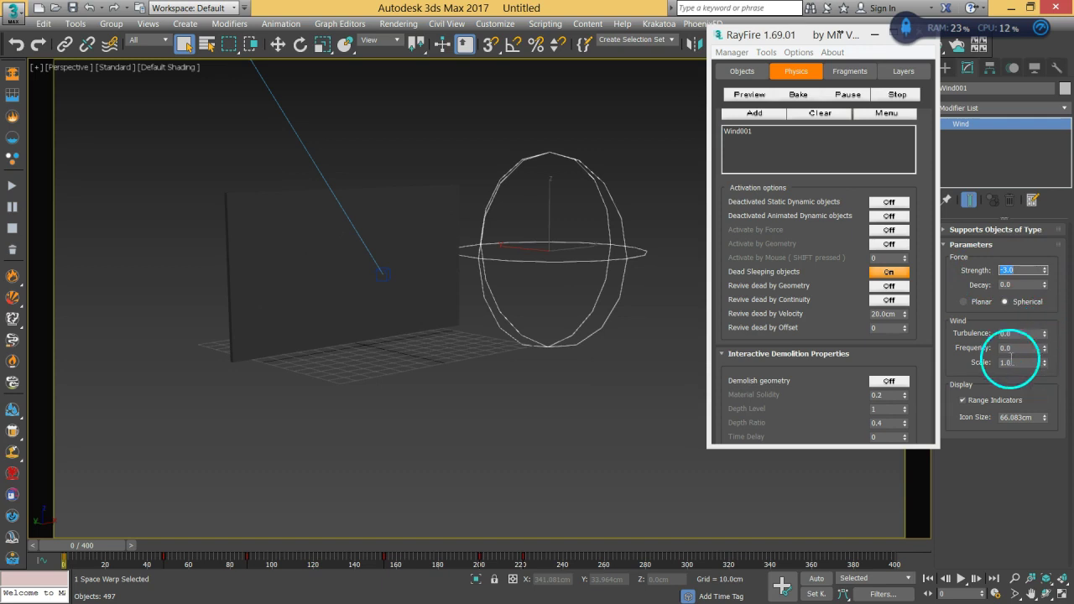
click(749, 94)
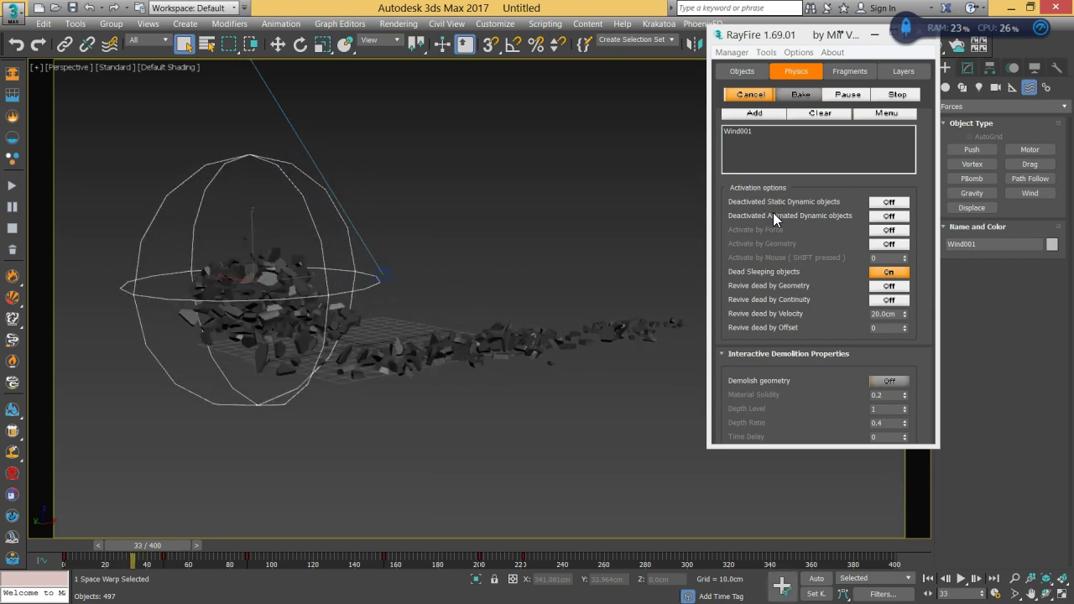
Reset Revive dead by Velocity to 0 cm and rerun the simulation preview.
right_click(906, 315)
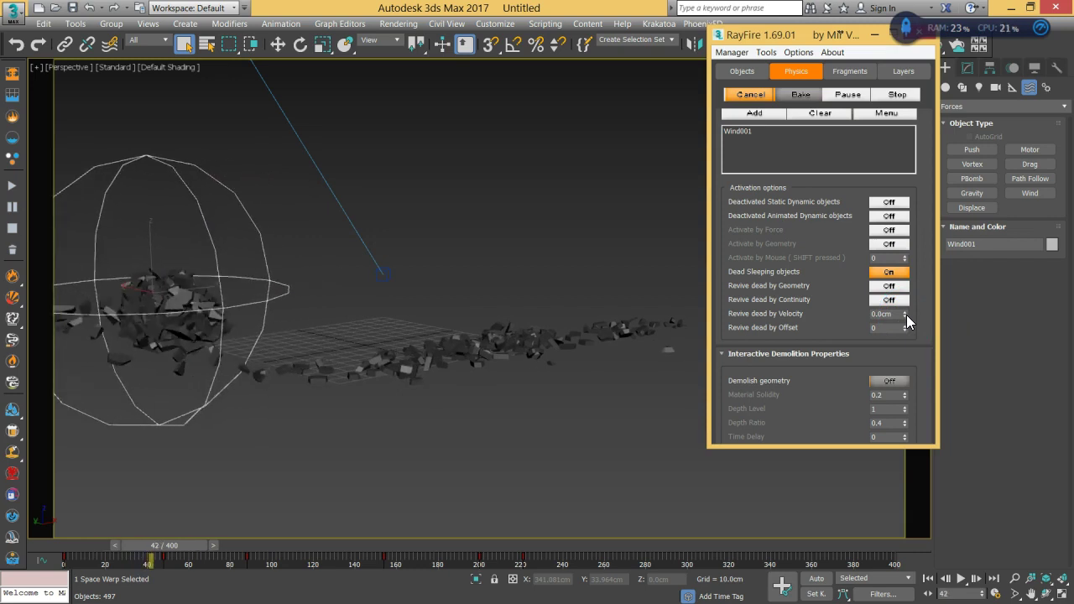
click(888, 313)
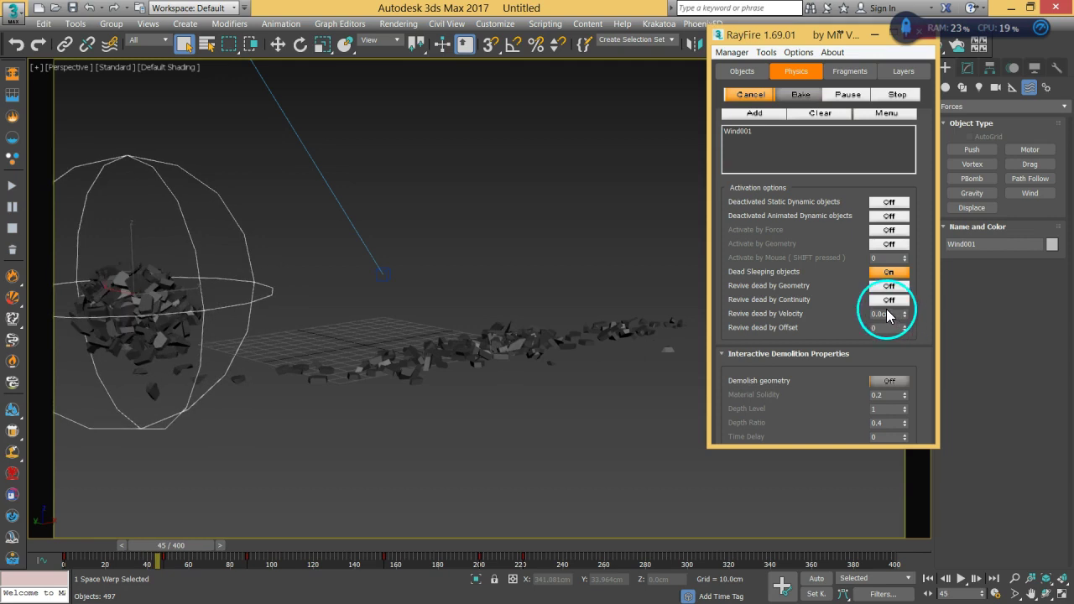
click(750, 94)
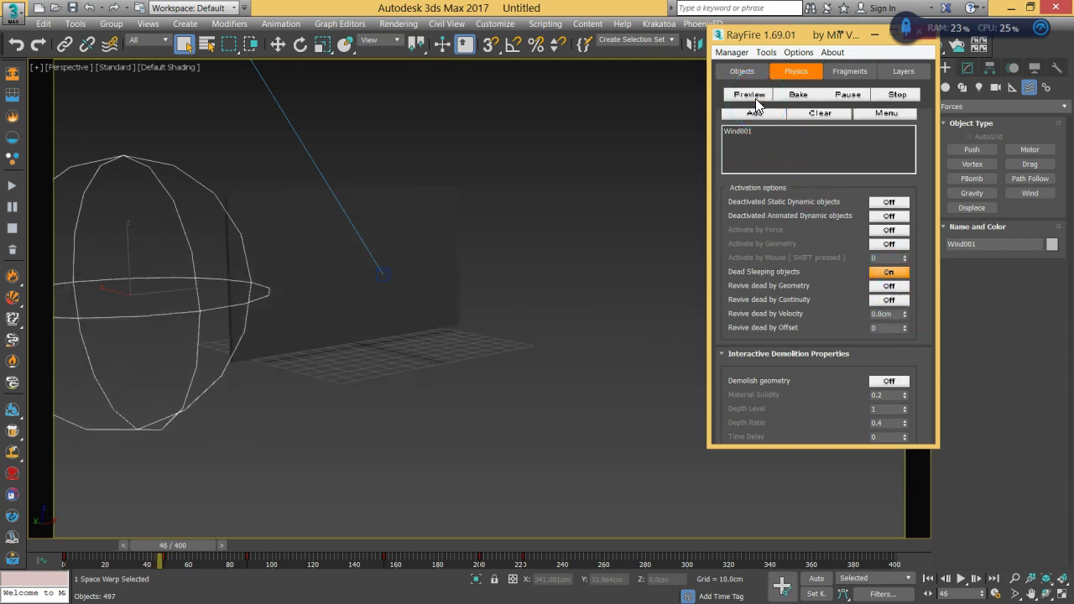
click(755, 96)
click(784, 241)
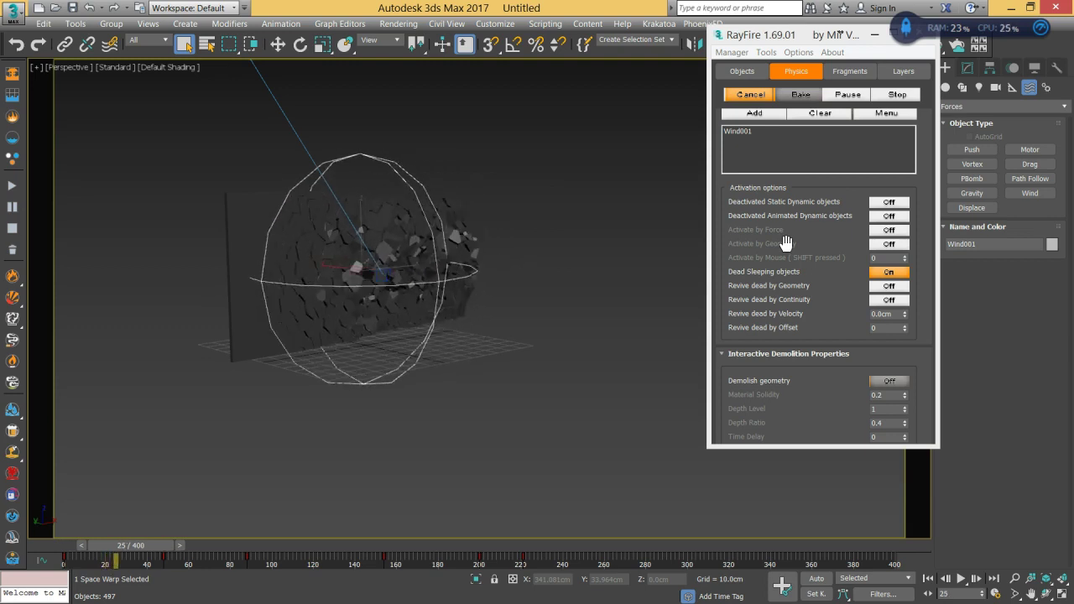
End the preview, set Revive dead by Velocity to 50 cm and return to frame 0.
mouse_move(515, 377)
mouse_down()
mouse_move(381, 321)
mouse_move(395, 348)
mouse_move(429, 352)
mouse_move(367, 335)
mouse_move(407, 342)
mouse_move(375, 372)
mouse_move(437, 370)
mouse_move(486, 291)
mouse_move(458, 333)
mouse_move(546, 282)
mouse_move(405, 225)
mouse_move(496, 287)
mouse_move(516, 332)
mouse_up()
key(Escape)
click(216, 518)
drag(120, 549, 70, 545)
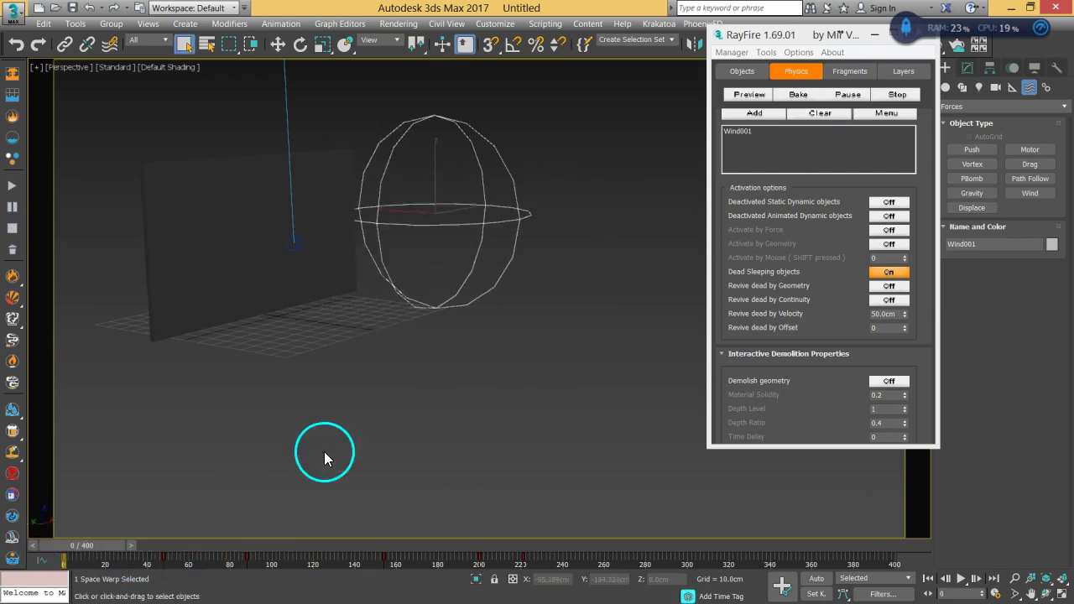
alt+middle_drag(557, 207, 549, 225)
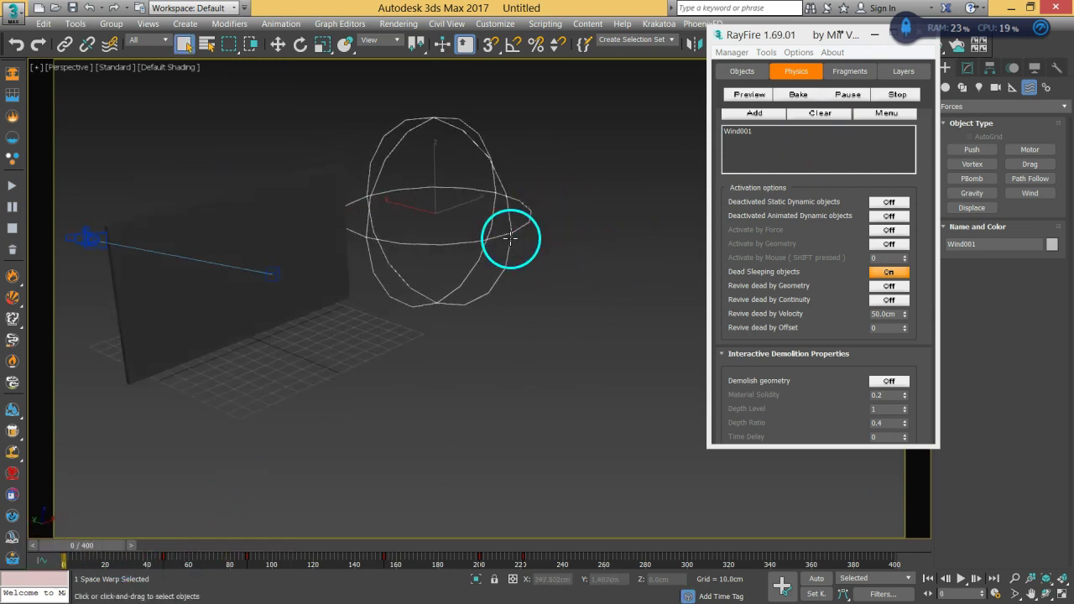
Delete the wind's animation keys beyond frame 88 and move to frame 80.
drag(556, 567, 392, 585)
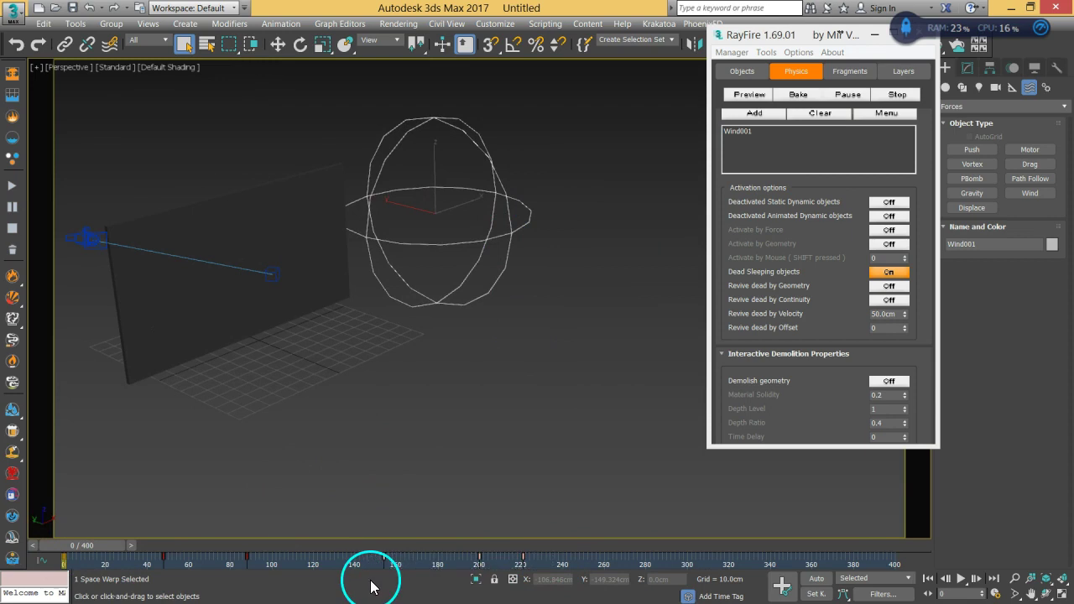
drag(115, 546, 273, 560)
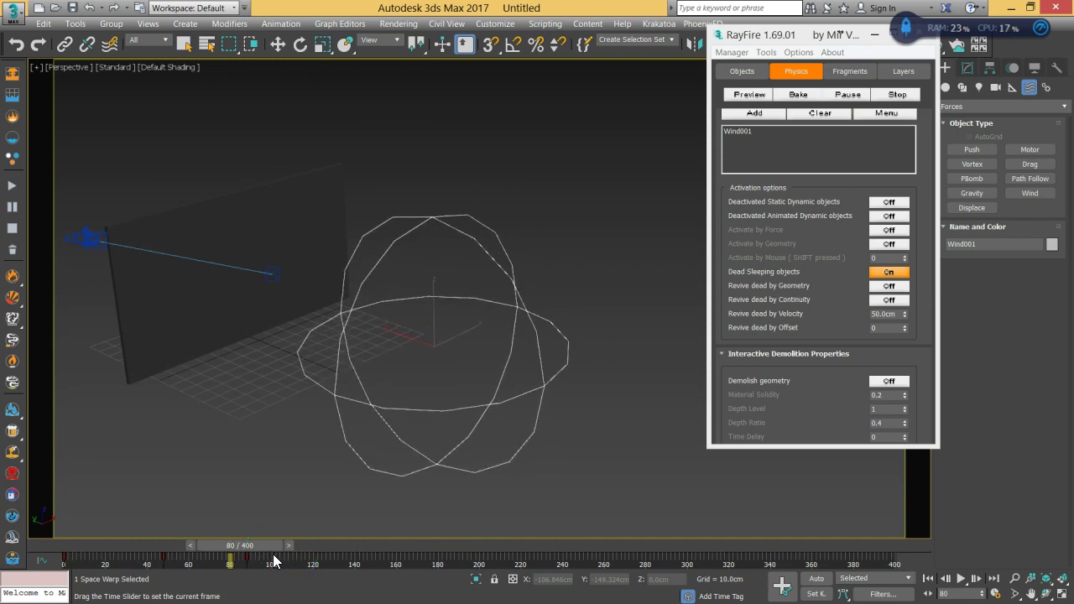
drag(786, 34, 501, 420)
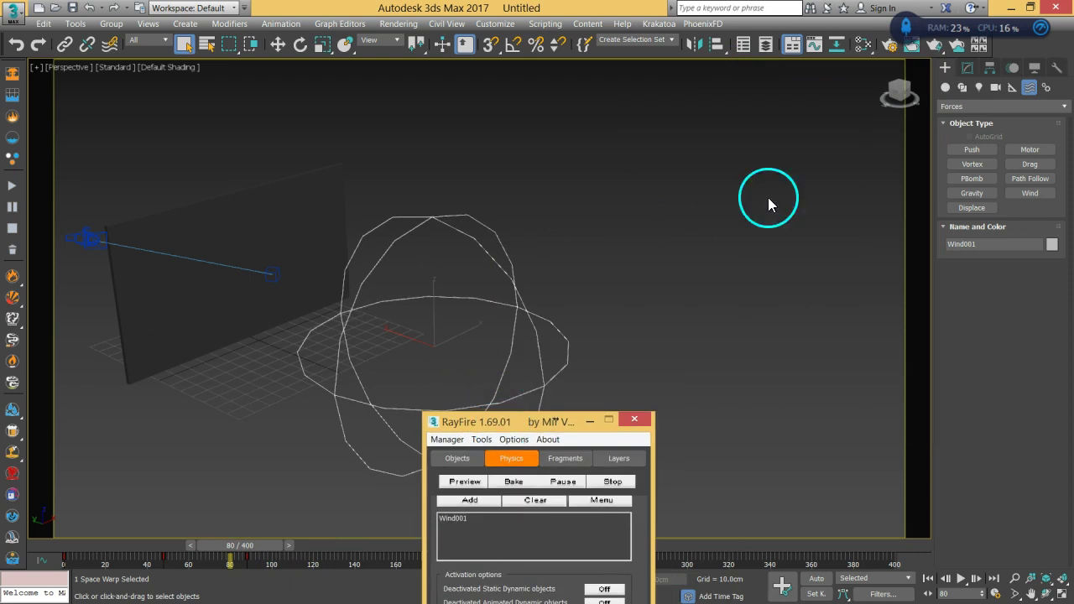
Auto-key the wind's strength at -3 on frame 80 and 2 on frame 88, and return to frame 0.
click(972, 70)
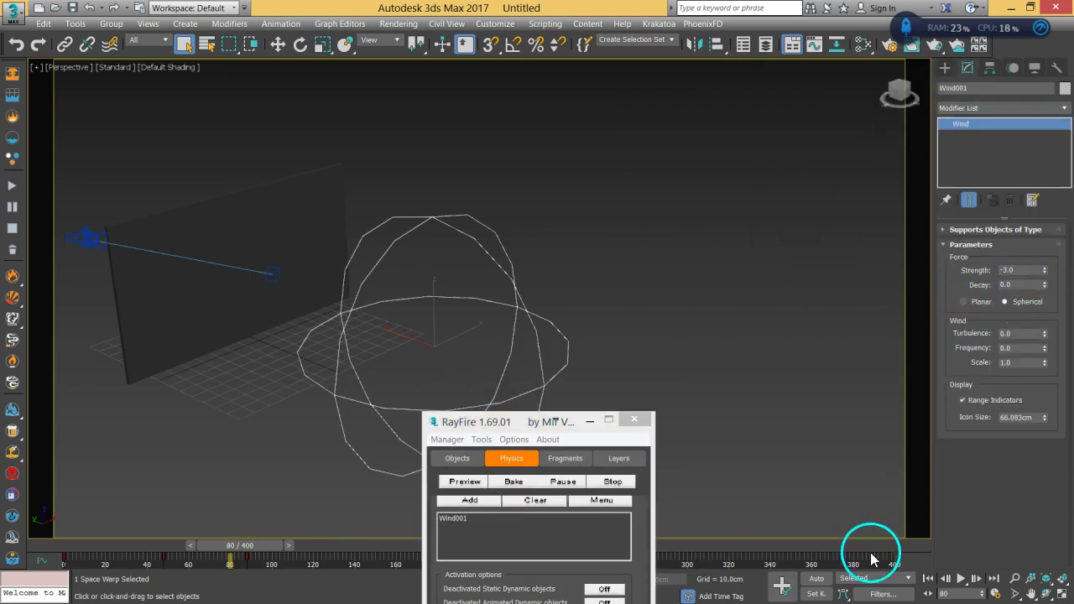
click(814, 579)
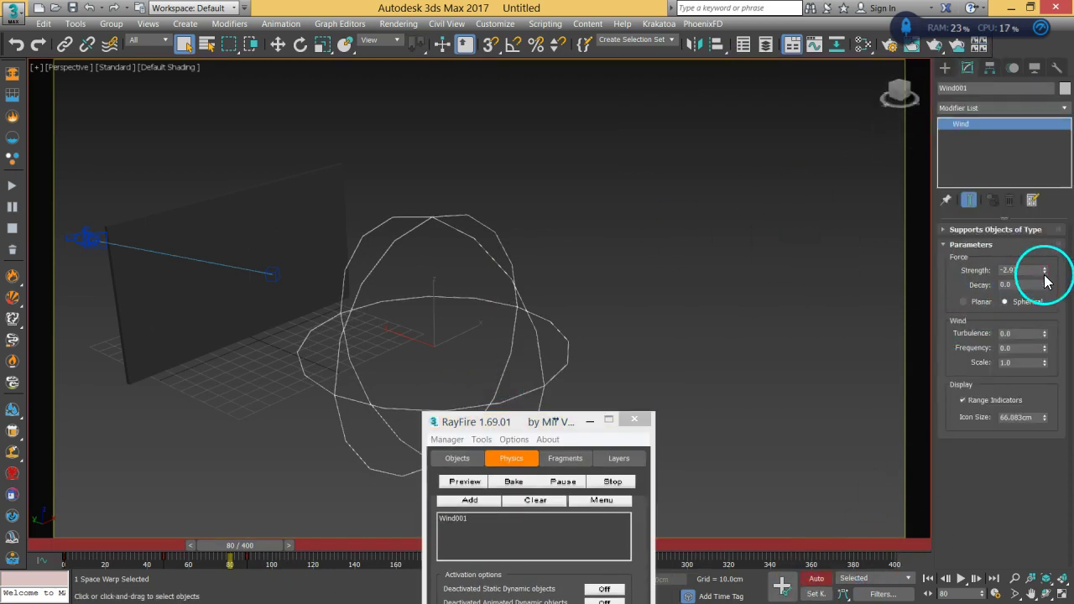
drag(249, 547, 266, 549)
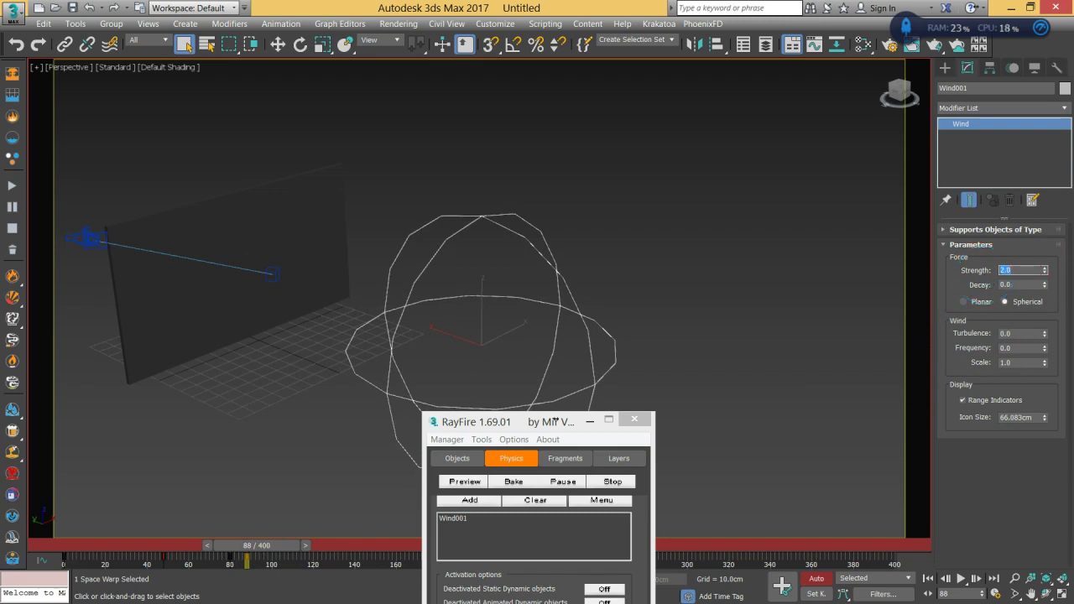
click(816, 579)
drag(530, 422, 738, 105)
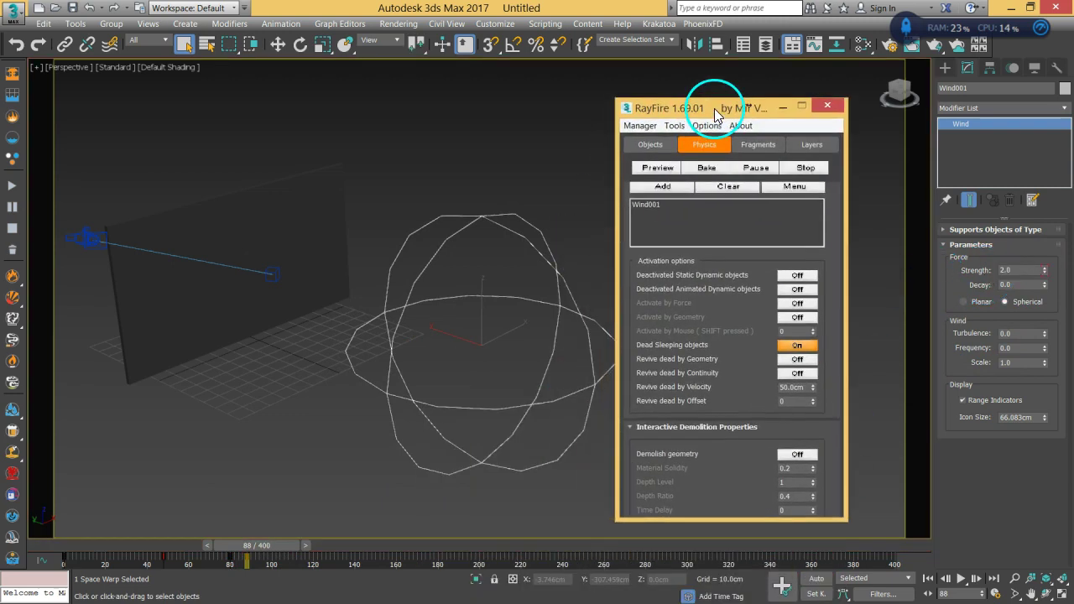
click(928, 578)
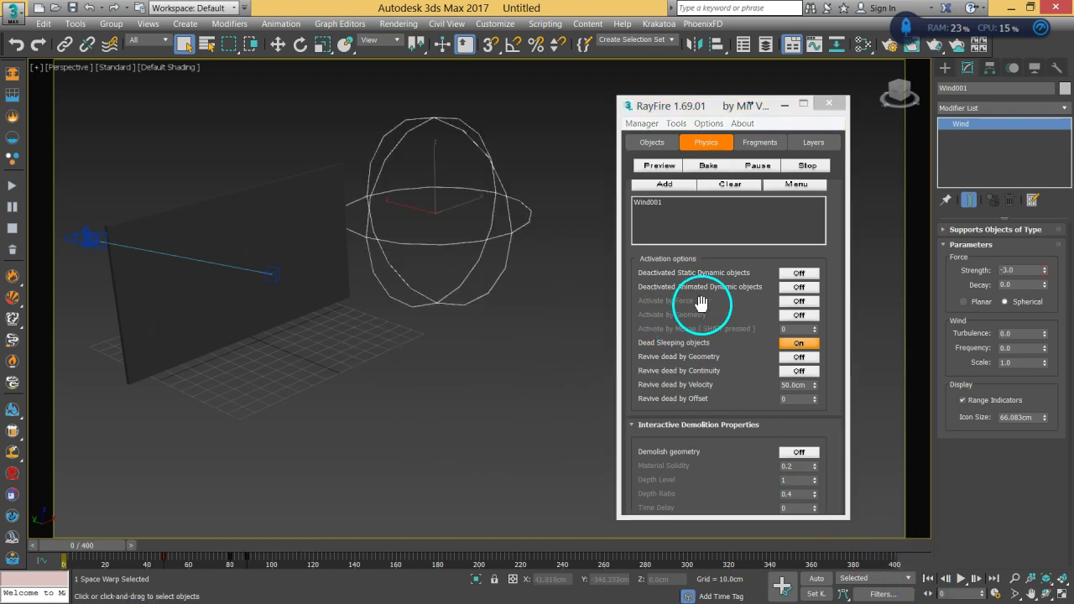
Bake the wall simulation with the newly keyed wind strength.
mouse_move(81, 549)
mouse_down()
mouse_move(120, 542)
mouse_move(79, 545)
mouse_up()
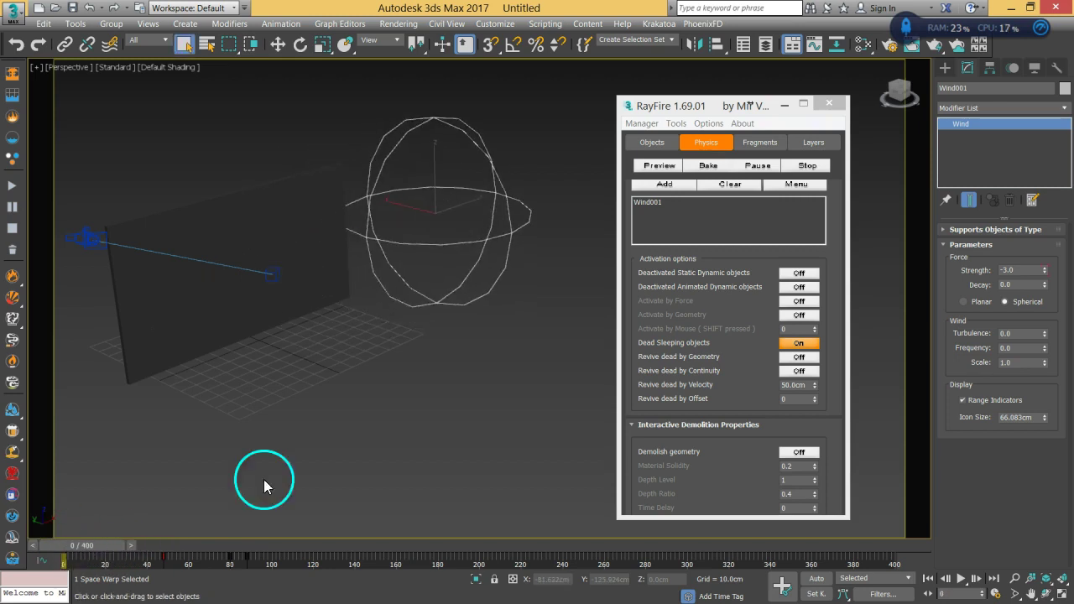
click(660, 167)
click(696, 185)
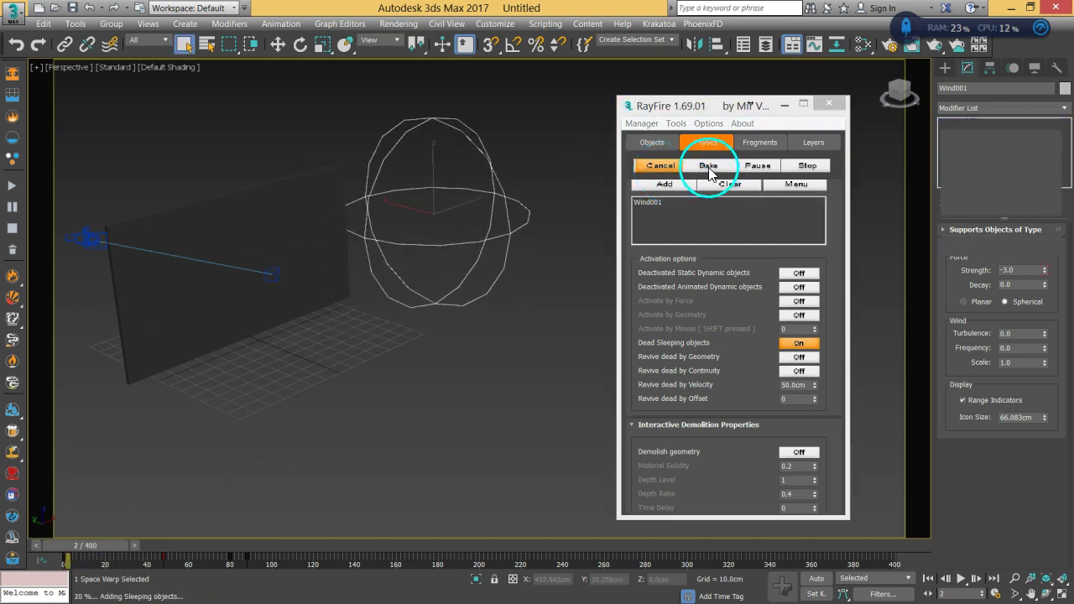
click(709, 166)
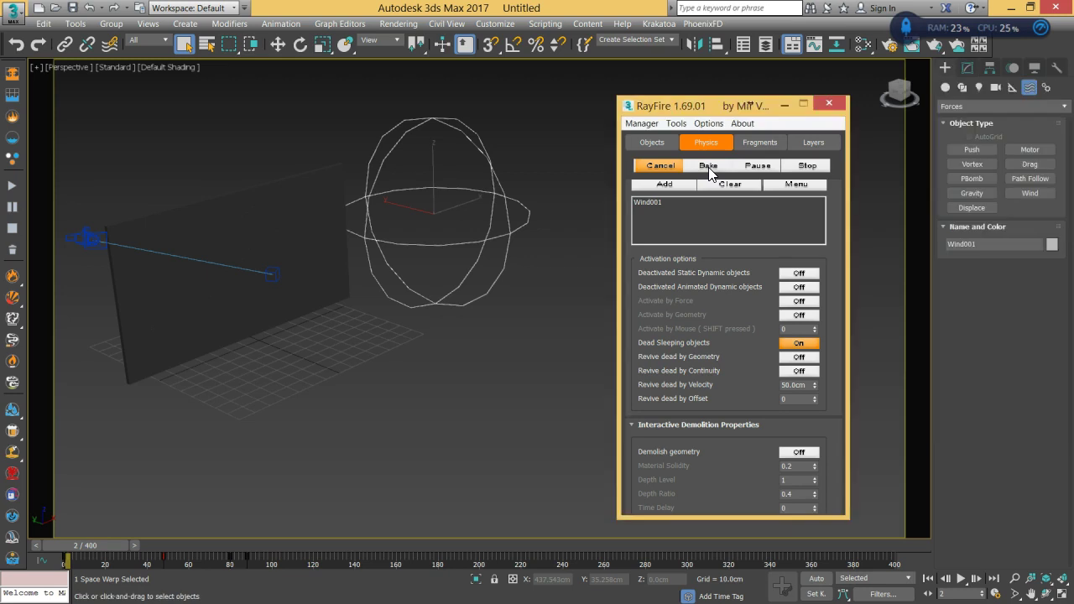
Play back the baked wall collapse from the start and return to frame 0.
click(961, 578)
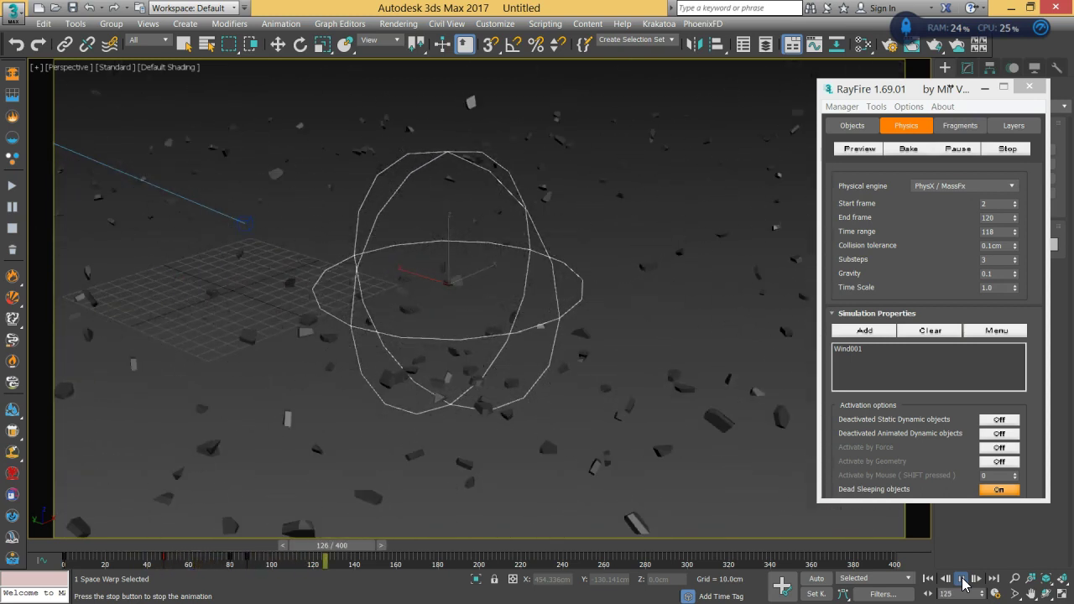
click(963, 579)
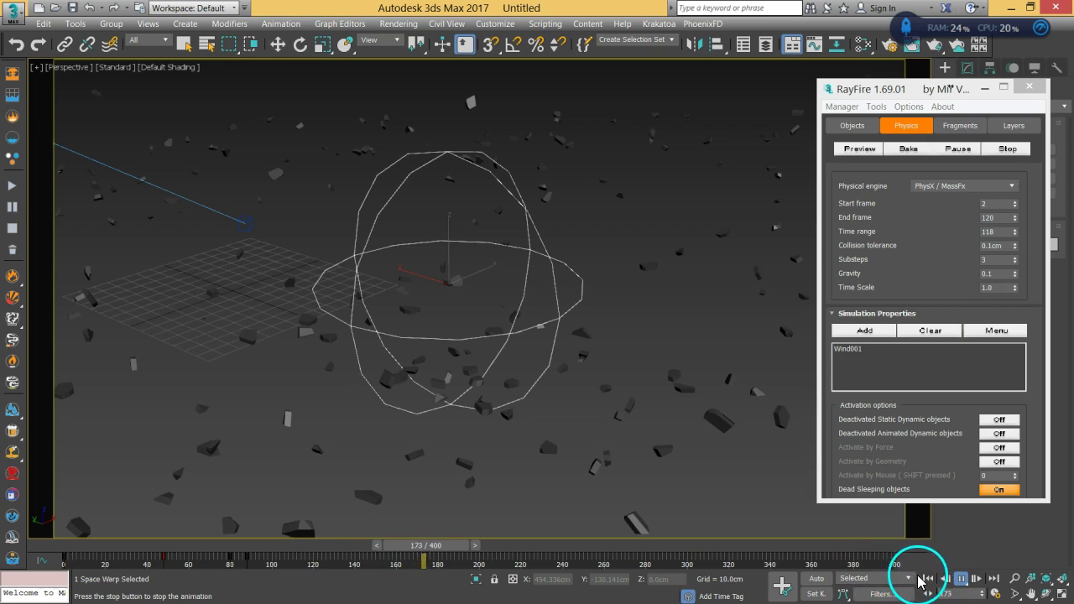
click(927, 578)
middle_drag(415, 337, 524, 346)
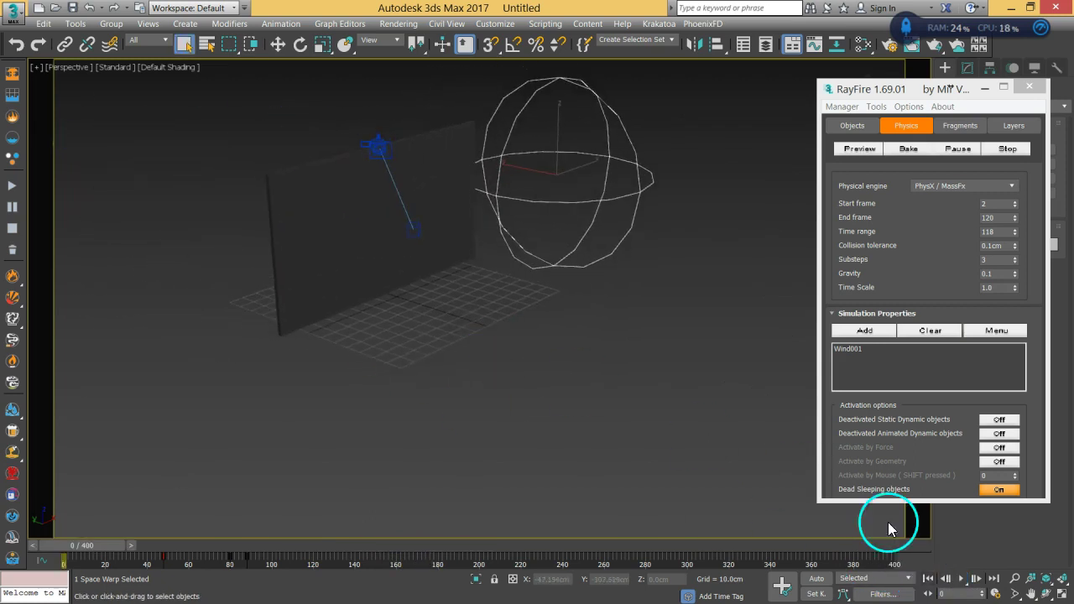
click(962, 579)
drag(364, 554, 64, 557)
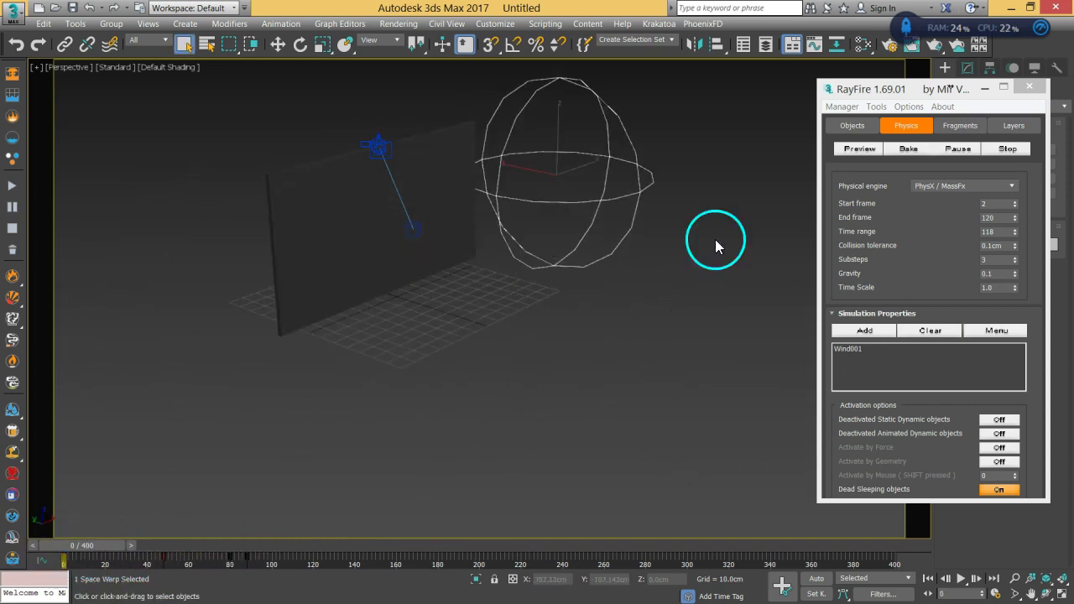
Show the wind's Strength track in the Curve Editor, maximize the editor and fit the curve's value range.
drag(881, 92, 457, 226)
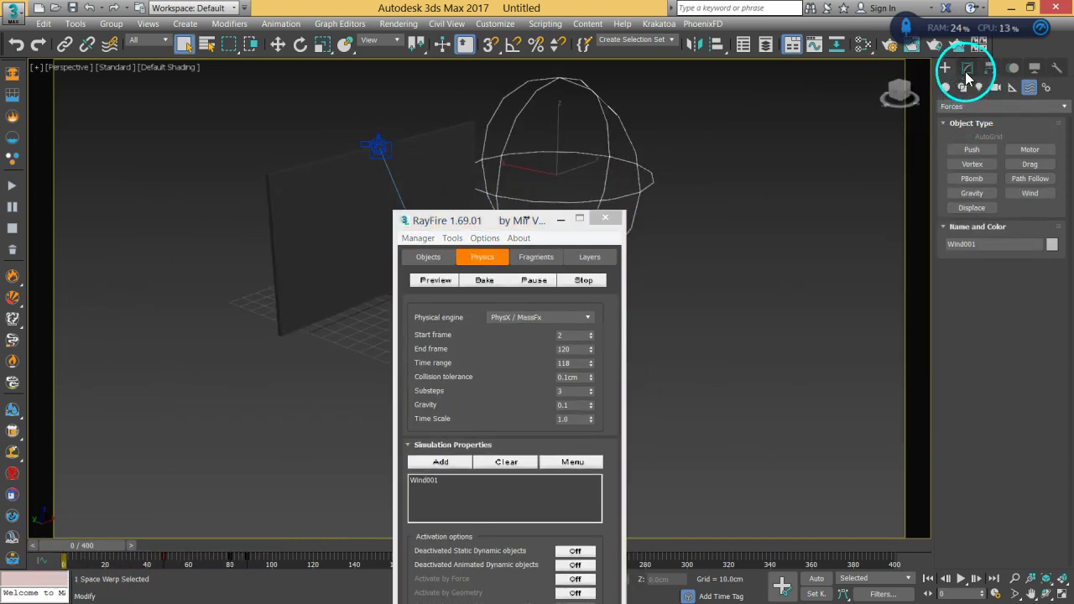
click(967, 67)
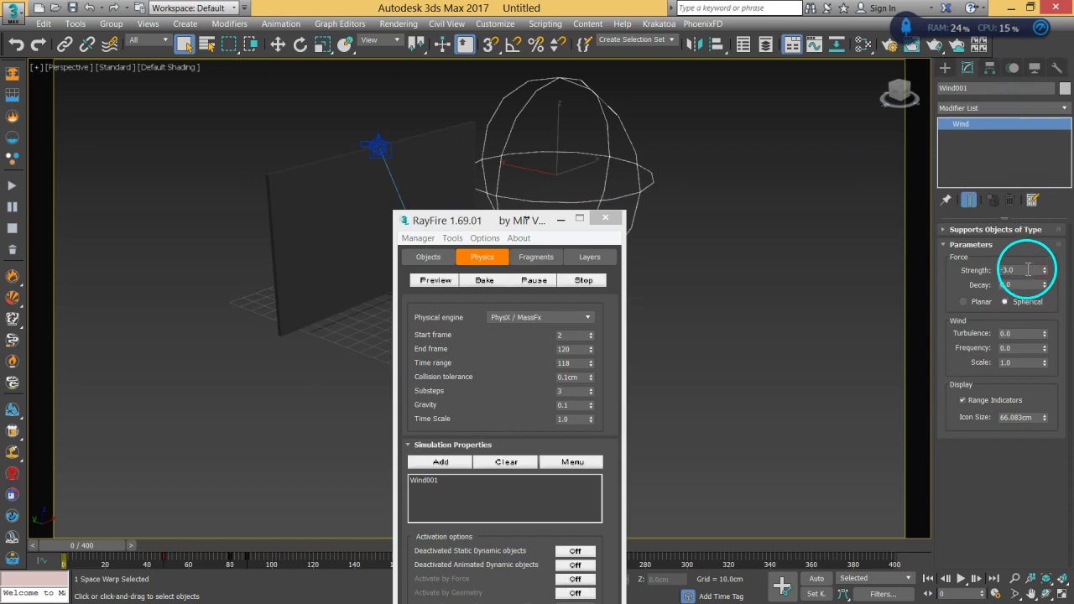
drag(483, 220, 662, 87)
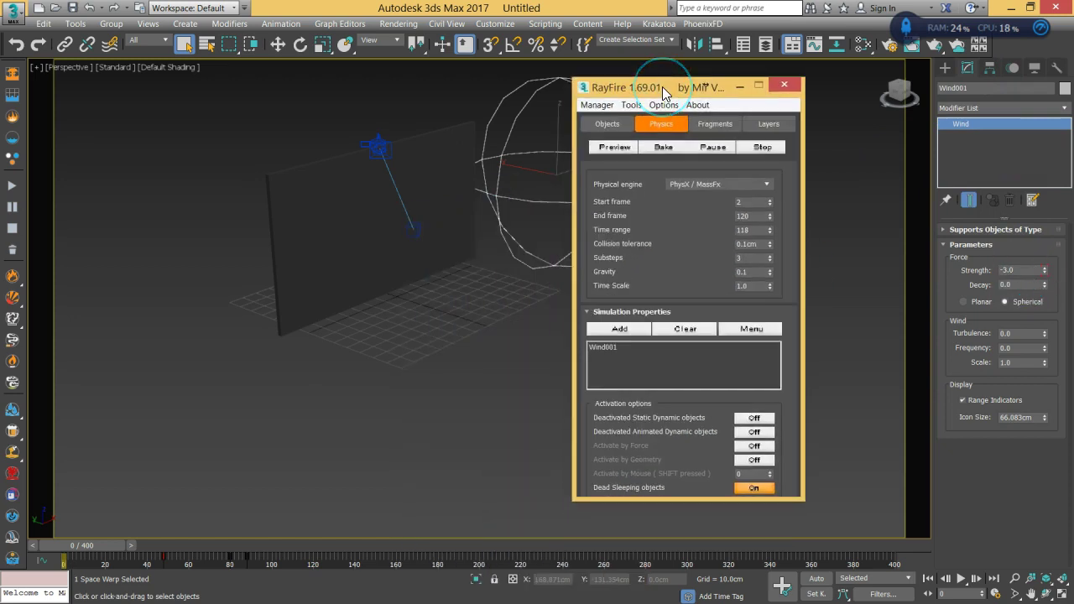
right_click(1021, 269)
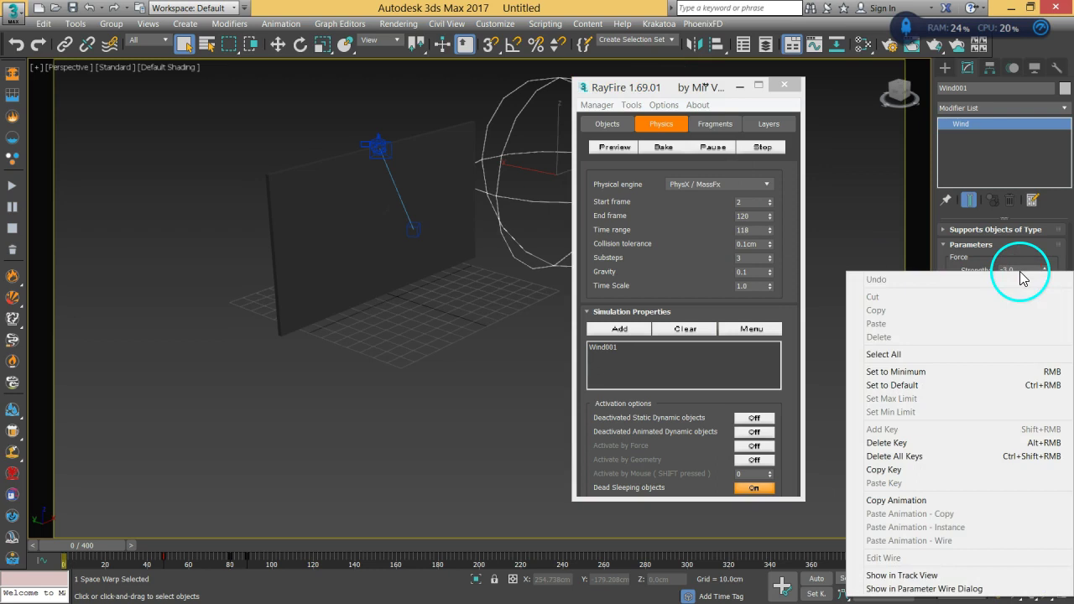
click(914, 576)
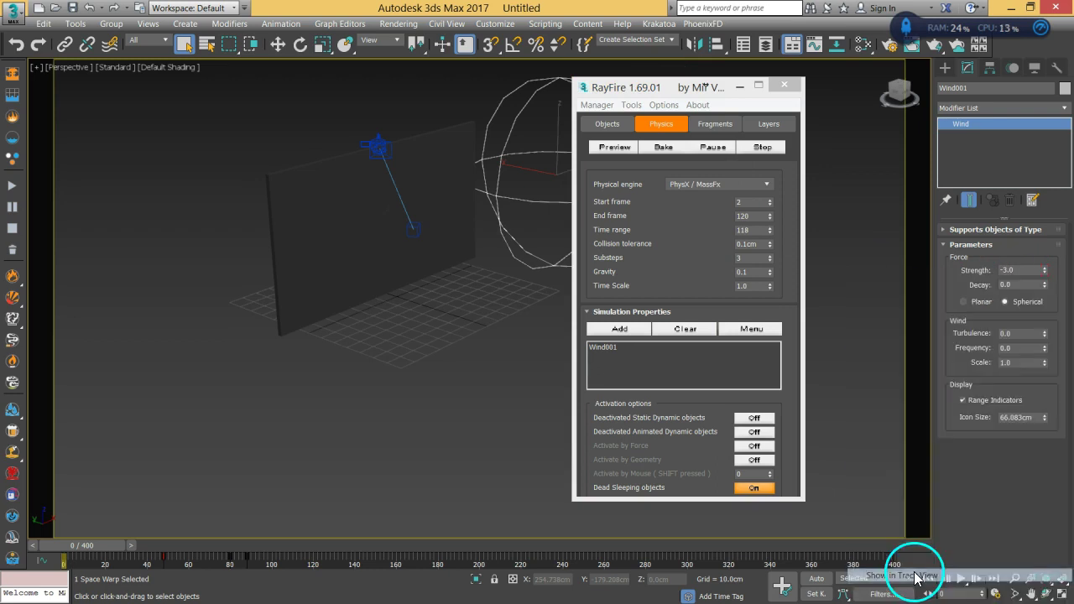
click(883, 82)
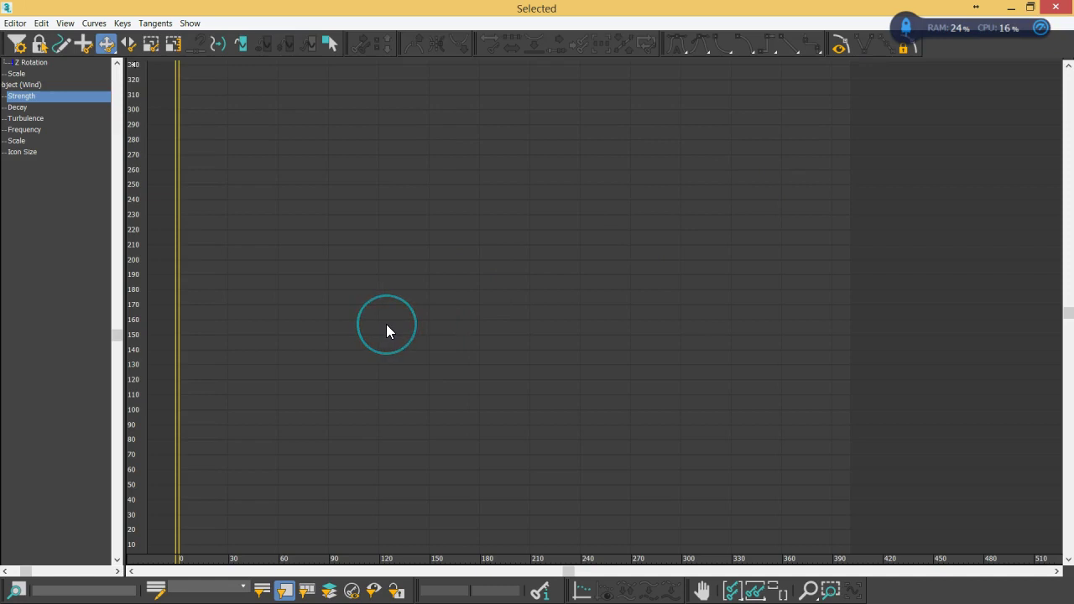
middle_drag(387, 332, 400, 223)
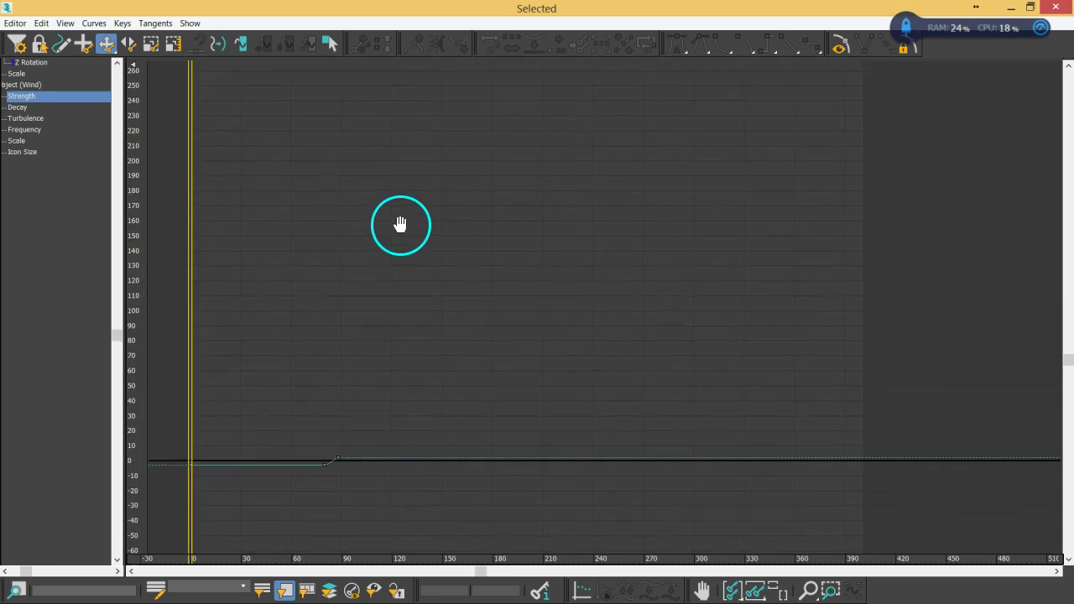
click(757, 593)
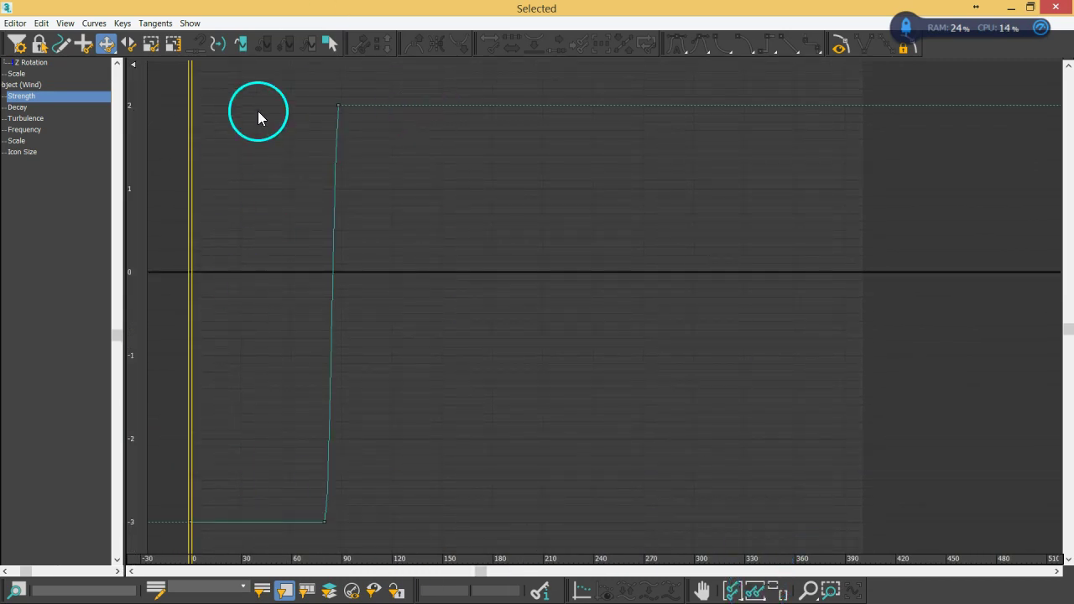
Delete the Strength curve's key at frame 0, set the frame 80 key to -0.8 and close the Curve Editor.
click(192, 522)
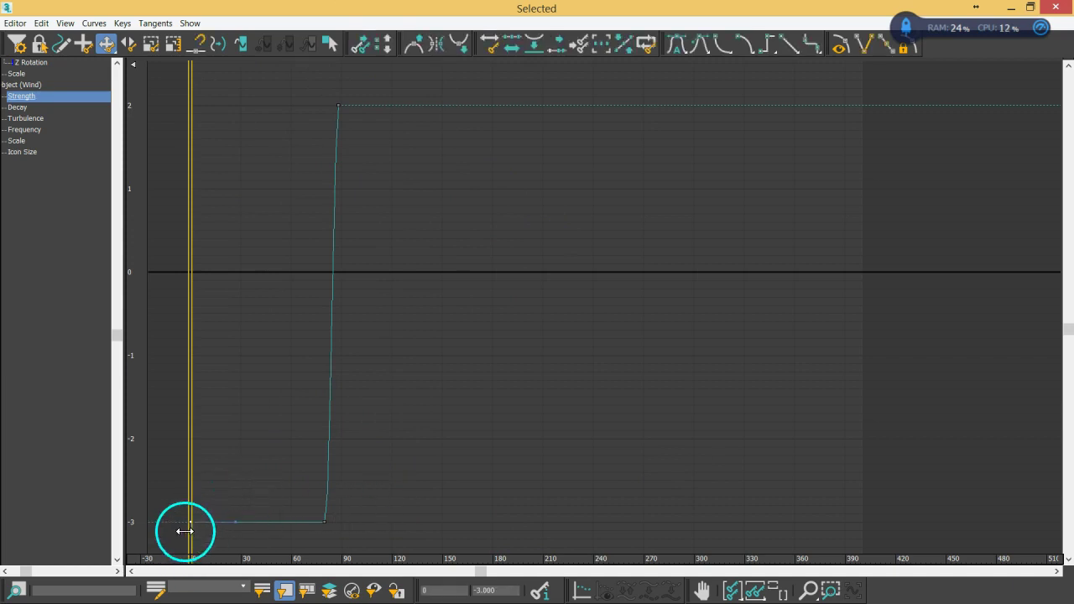
click(252, 493)
drag(288, 490, 381, 541)
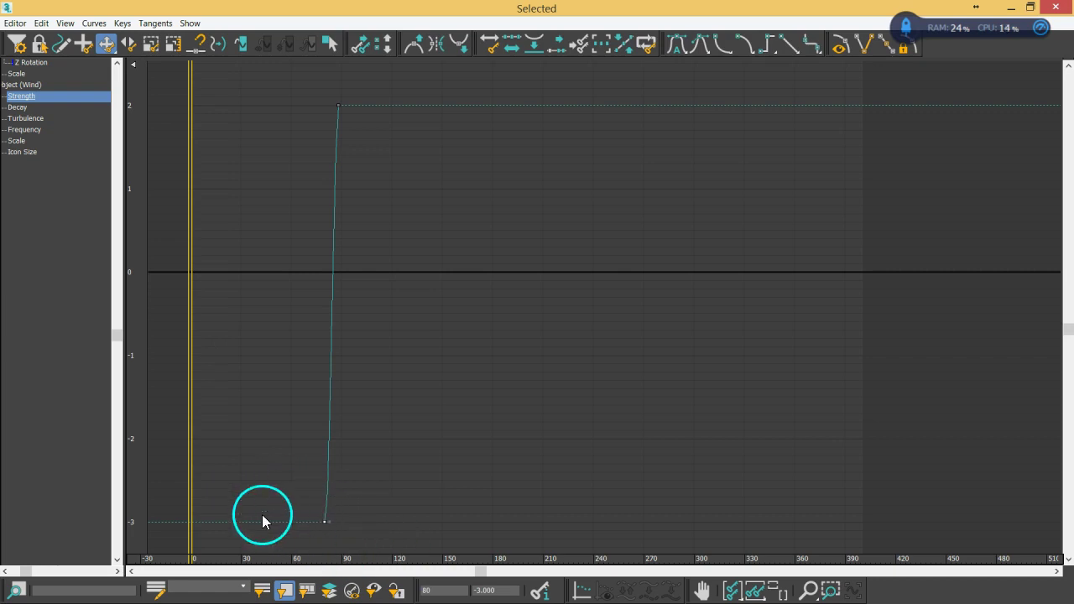
drag(422, 556, 422, 557)
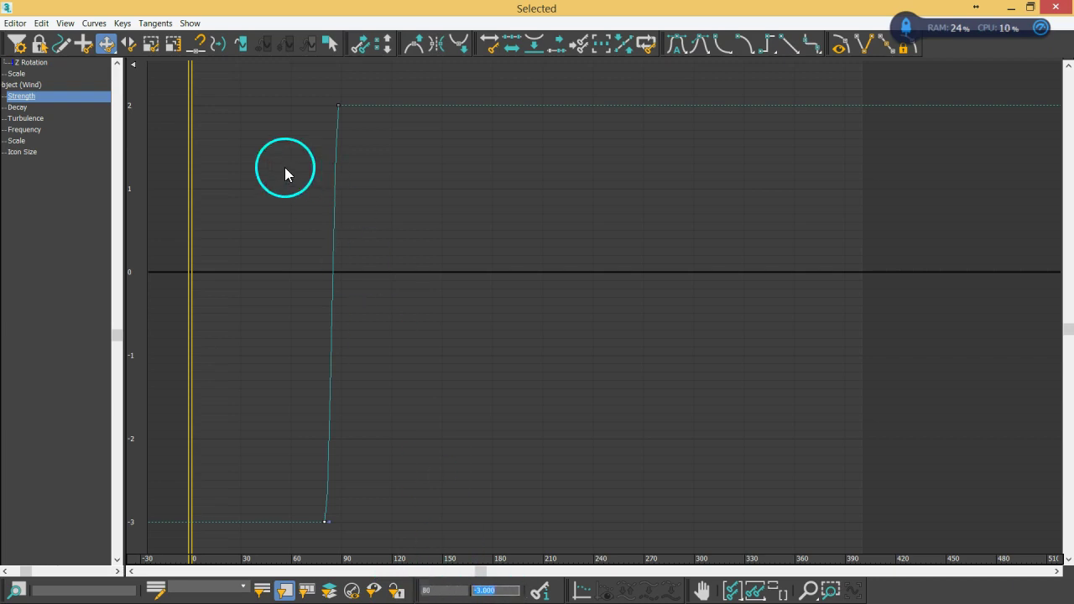
drag(385, 88, 386, 88)
drag(375, 506, 281, 537)
key(Return)
drag(295, 139, 387, 79)
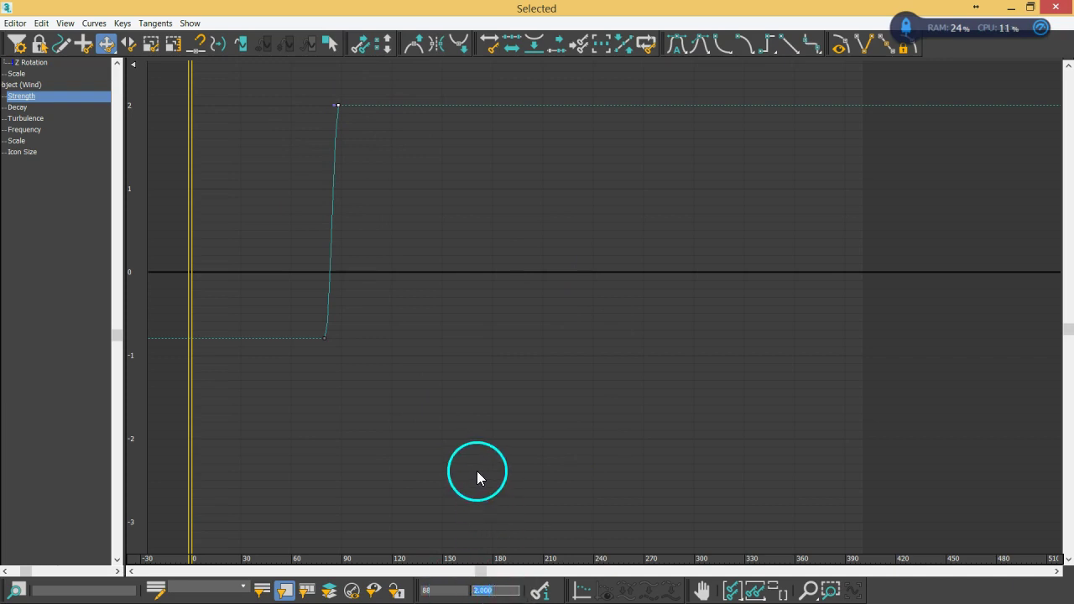
click(1057, 10)
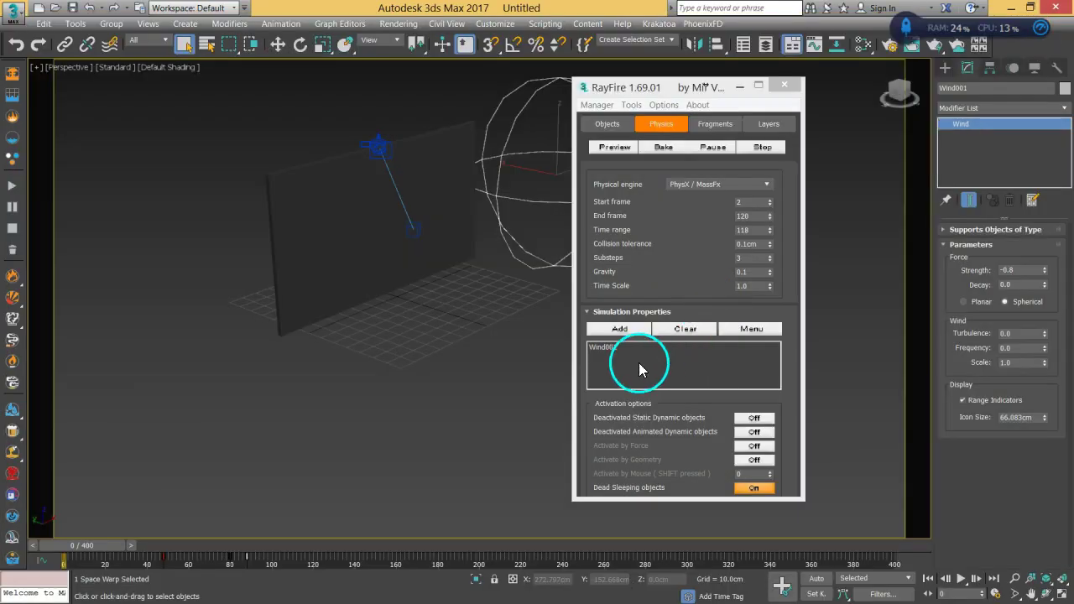
Enlarge the wind's icon size to about 111.7 cm and move the wind farther from the wall, to about X 193.8 and Y 4.3 cm.
drag(659, 95, 718, 83)
alt+middle_drag(503, 243, 386, 269)
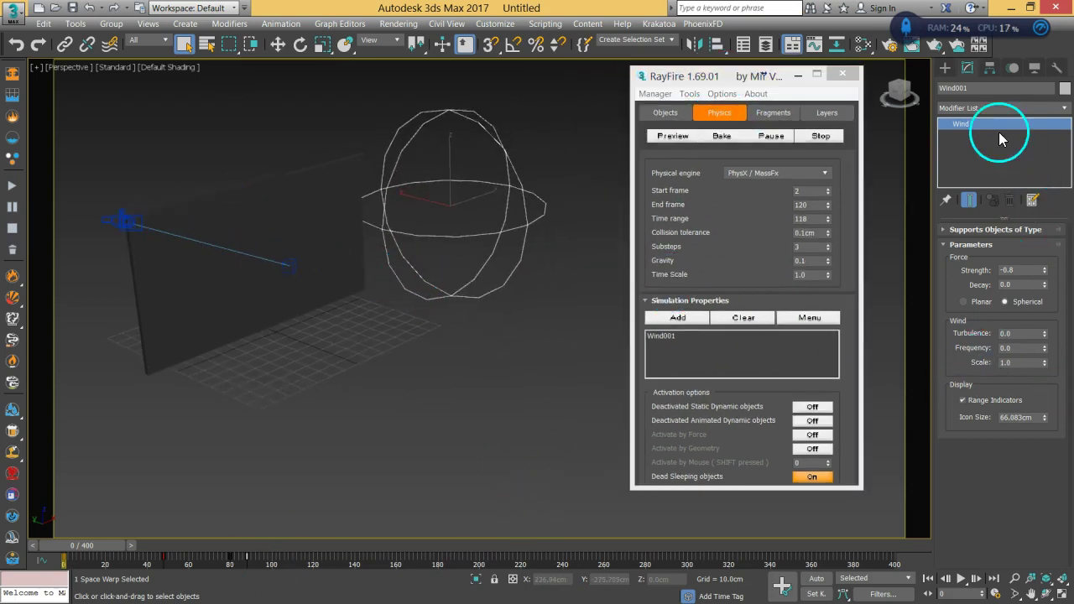
drag(1045, 418, 1057, 375)
click(280, 48)
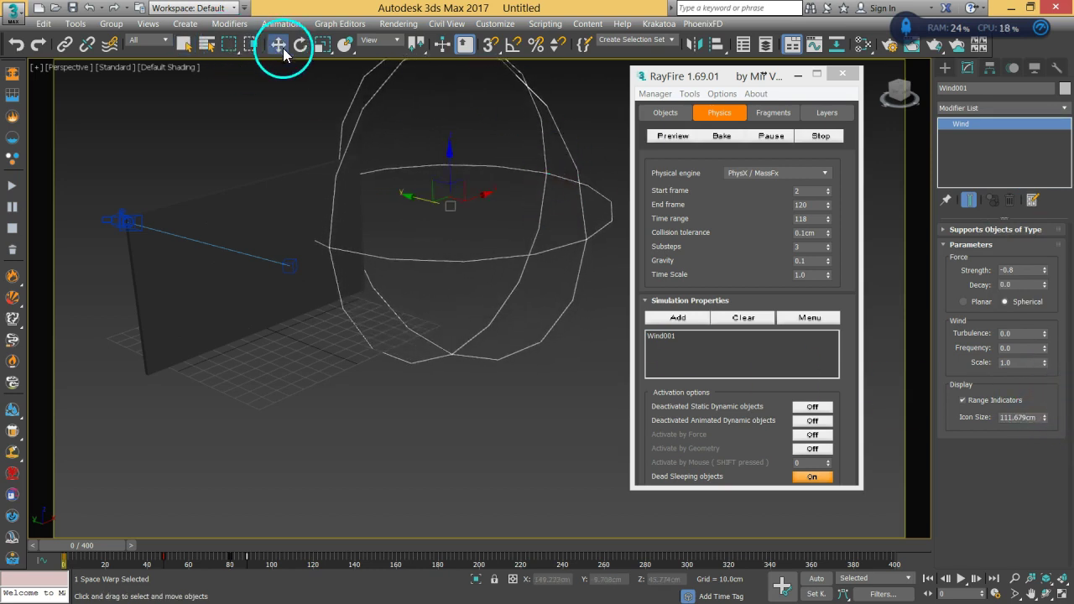
drag(484, 196, 524, 187)
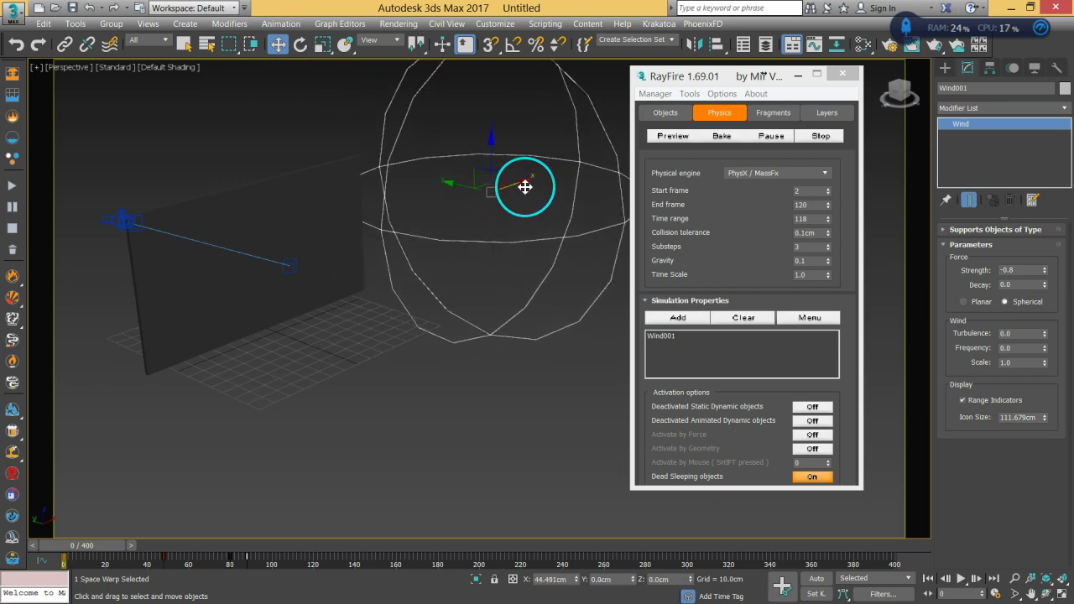
mouse_move(474, 266)
alt+middle_down()
mouse_move(475, 292)
mouse_move(476, 277)
alt+middle_up()
drag(463, 170, 443, 162)
alt+middle_drag(443, 162, 487, 335)
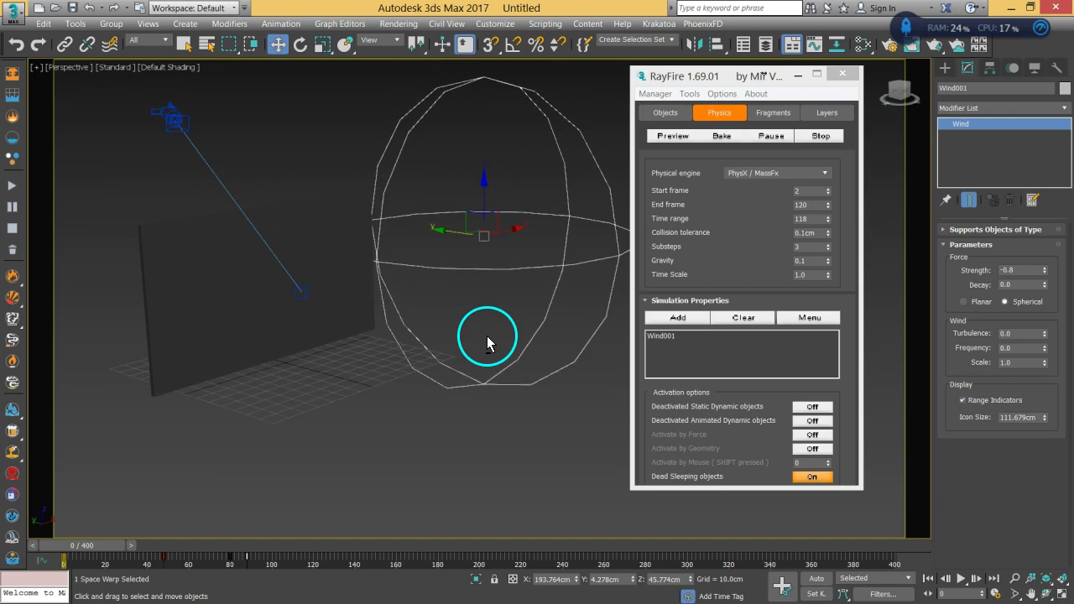
Run the bake again with the enlarged wind and watch how the wall breaks apart.
click(720, 135)
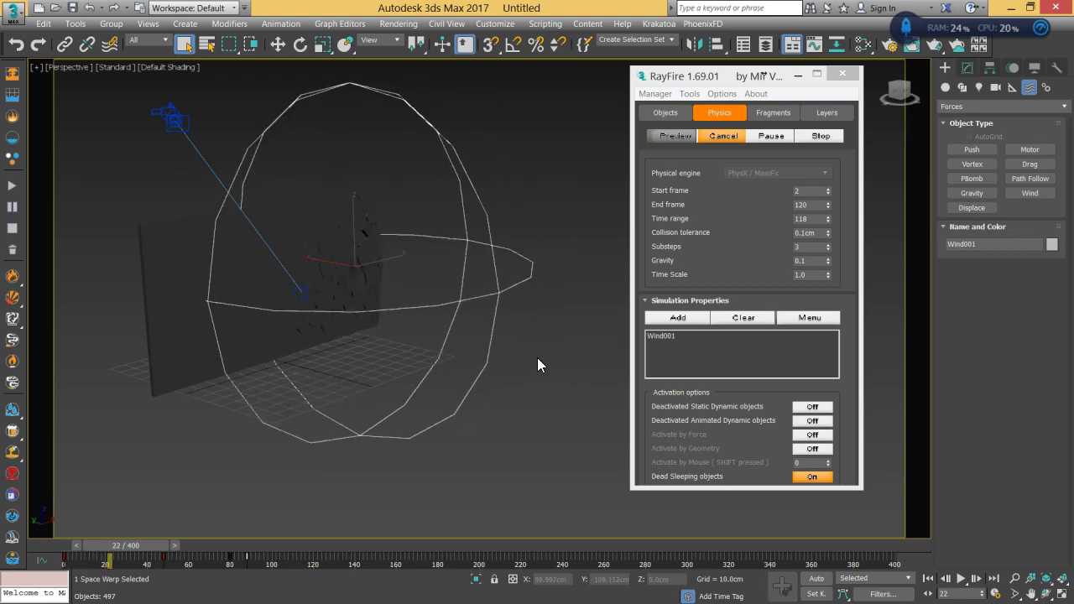
click(521, 289)
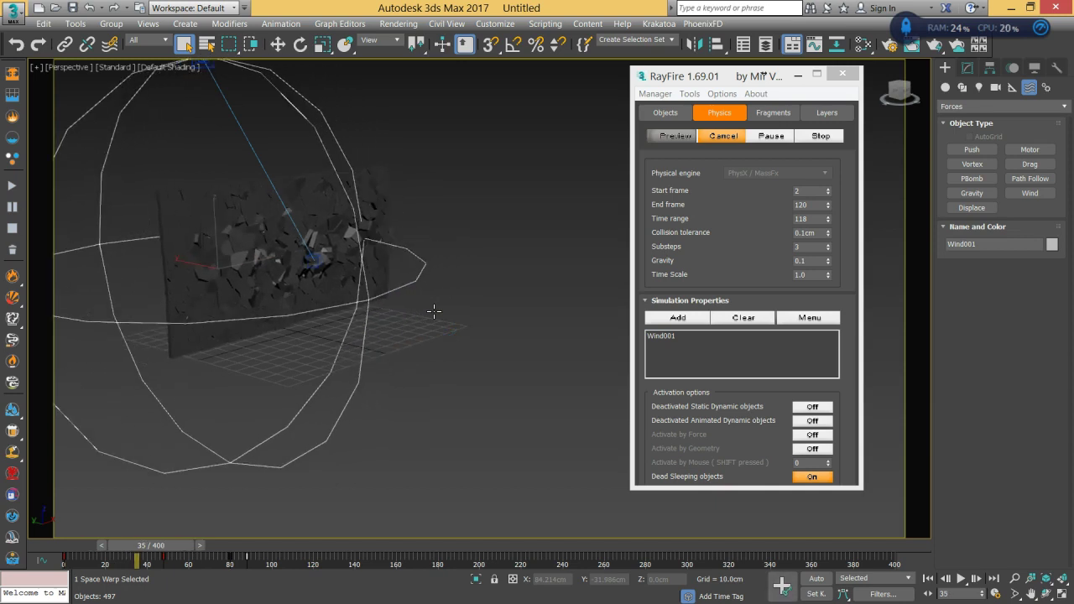
Cancel the running bake and set Revive dead by Velocity to 5 cm.
click(728, 143)
drag(744, 450, 749, 329)
double_click(808, 401)
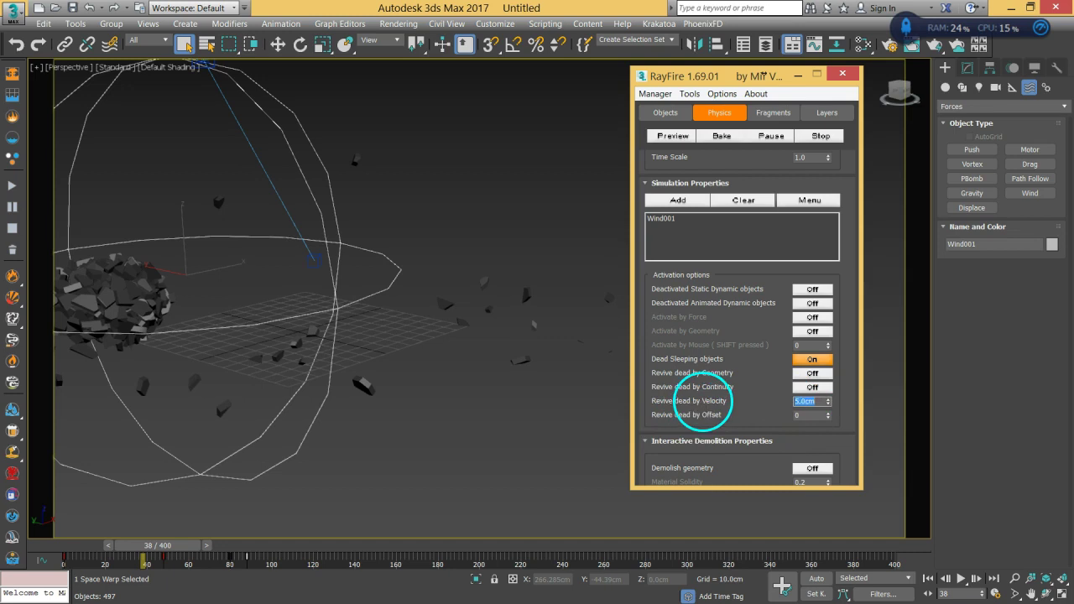
Preview the simulation with the new velocity-based revival, watch the wall fragments move to about frame 80, and stop the preview.
click(664, 142)
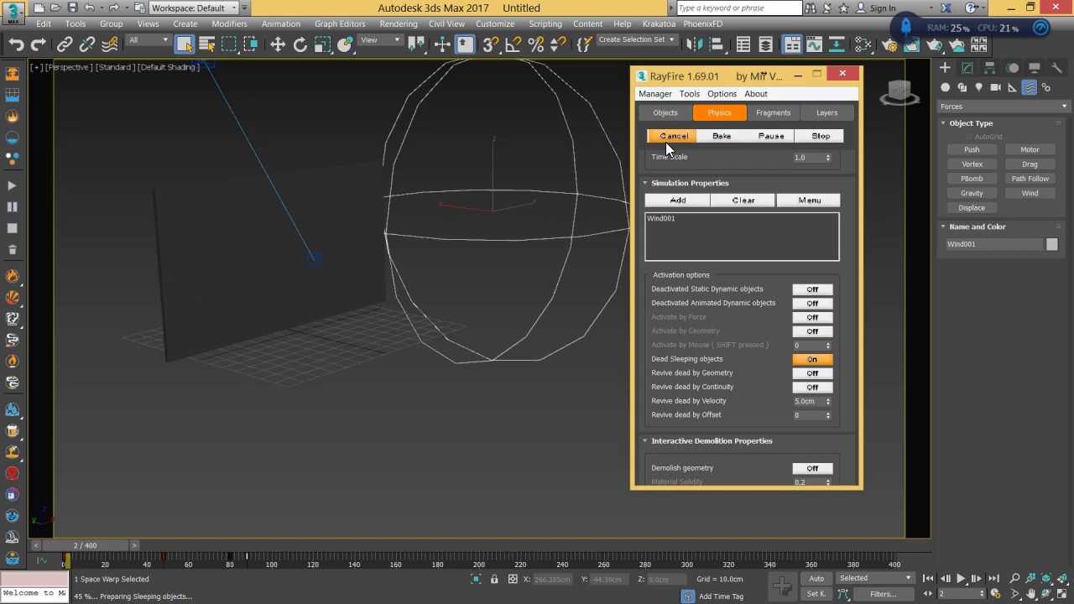
click(371, 137)
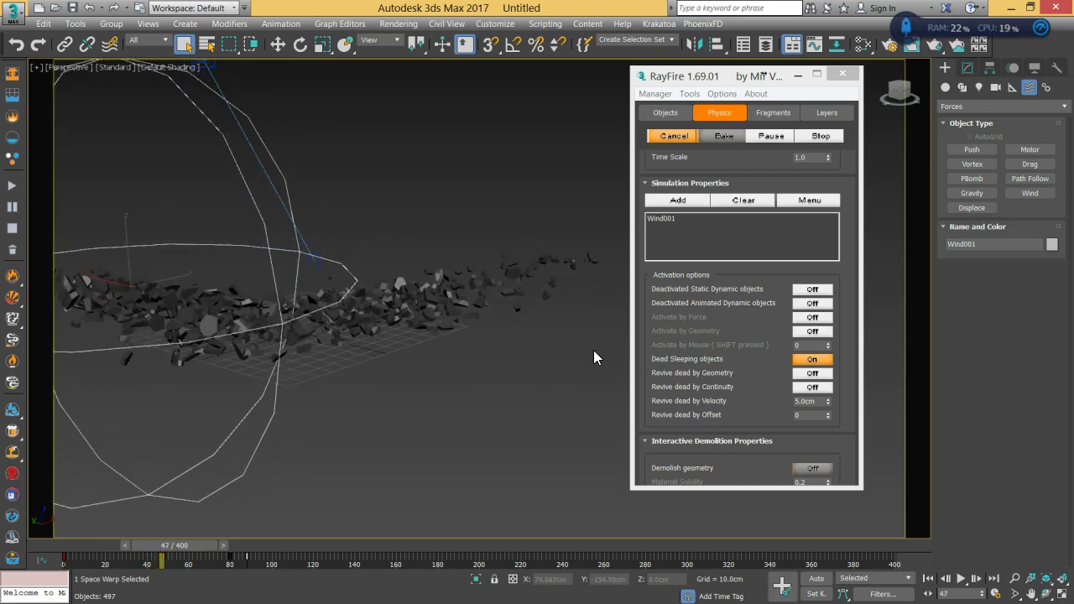
drag(322, 352, 280, 358)
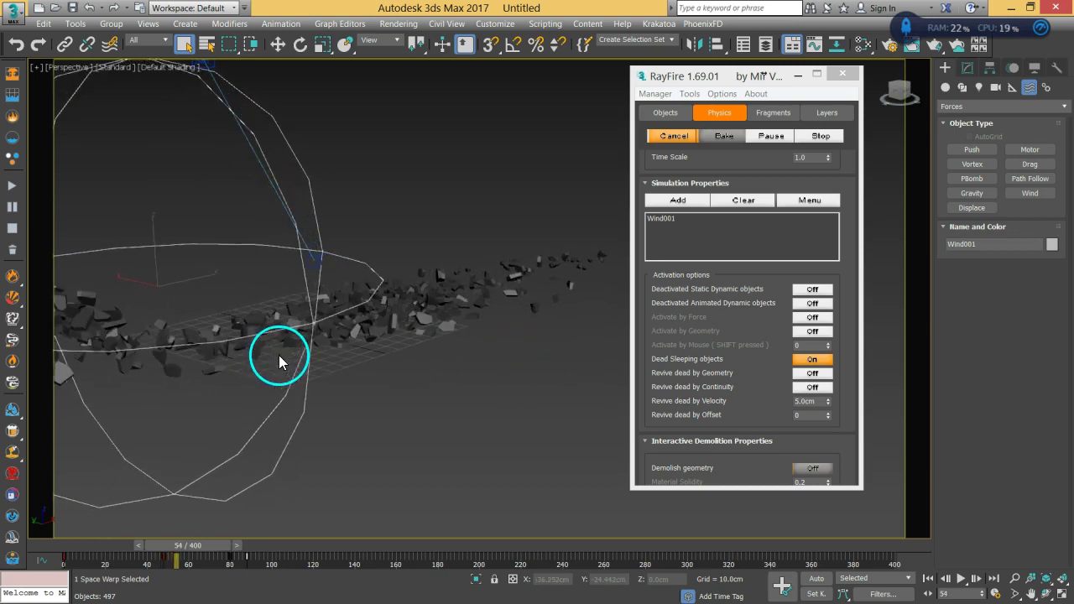
mouse_move(304, 348)
middle_down()
mouse_move(336, 343)
mouse_move(372, 364)
mouse_move(479, 380)
middle_up()
scroll(436, 383, down, 3)
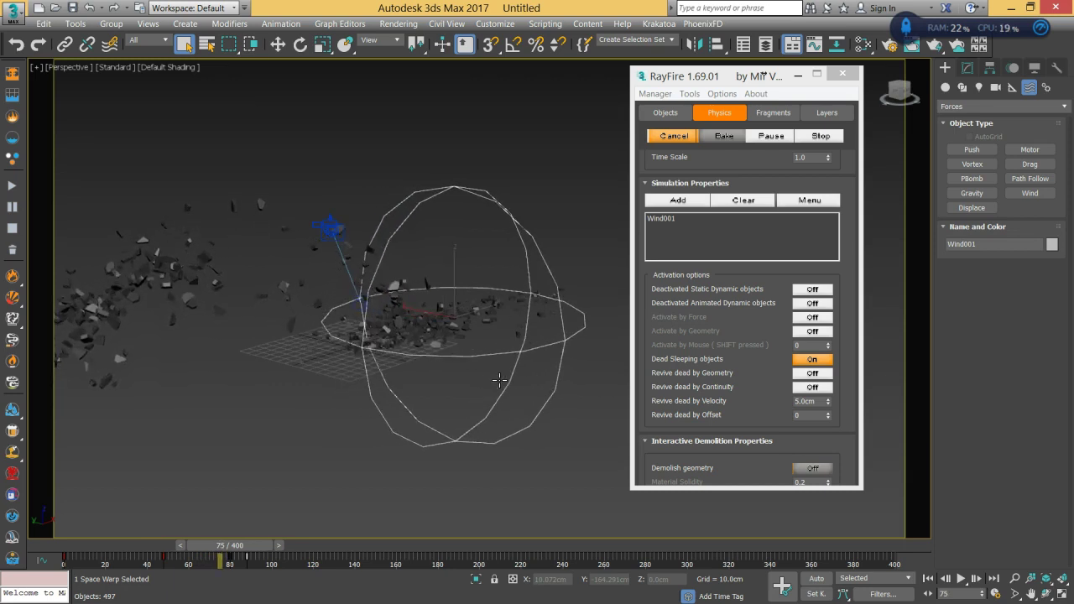
click(507, 382)
click(673, 135)
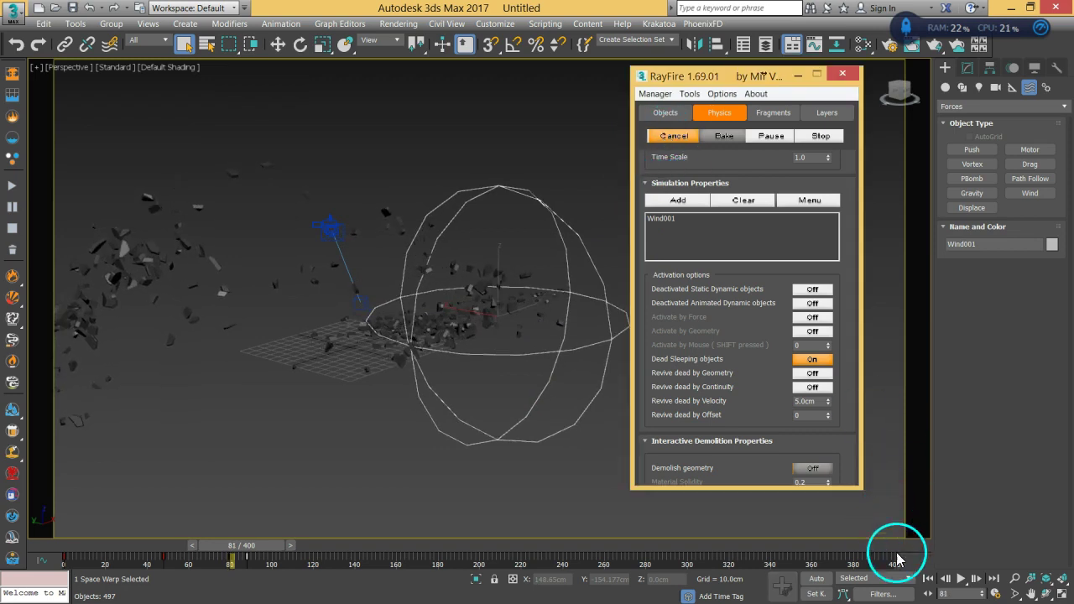
Return to frame 0, set the wind's Strength key at frame 80 to -2 in the Curve Editor, and start the preview again.
click(927, 578)
click(968, 67)
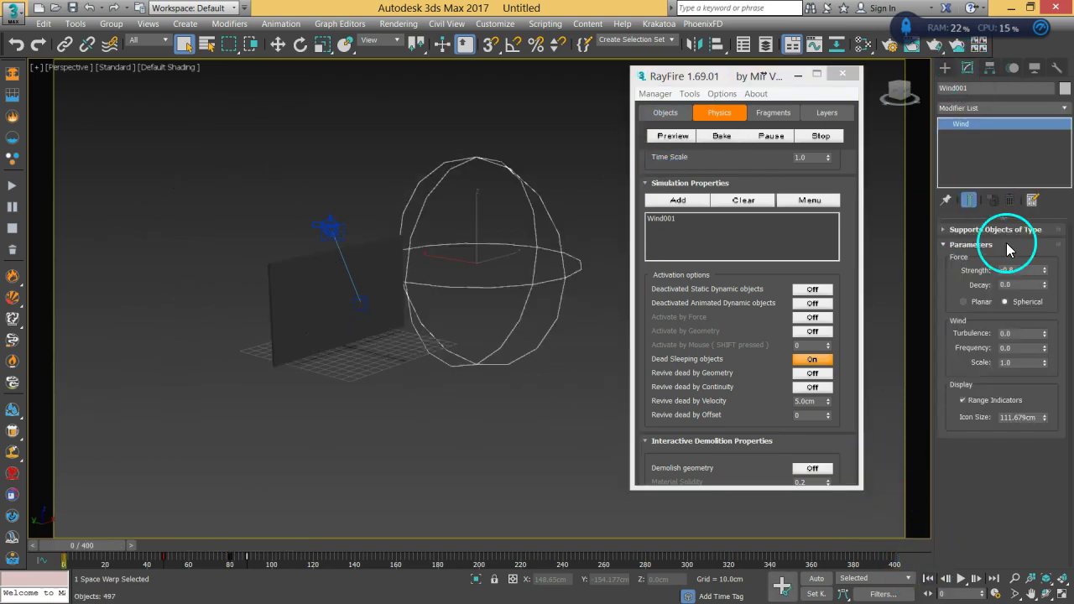
right_click(1028, 270)
click(939, 570)
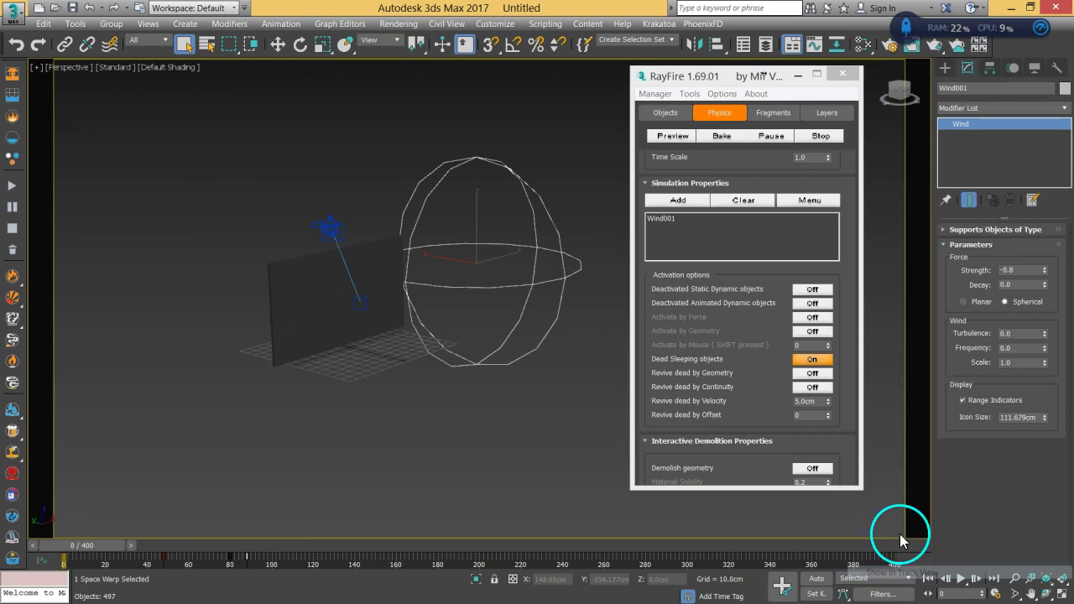
middle_drag(475, 228, 527, 167)
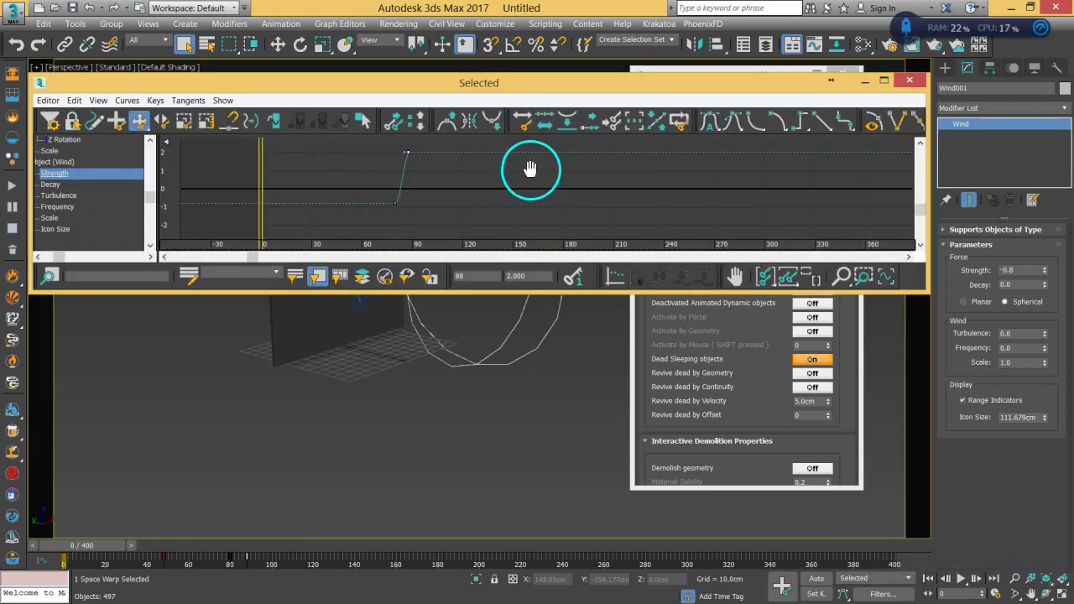
middle_drag(479, 235, 470, 204)
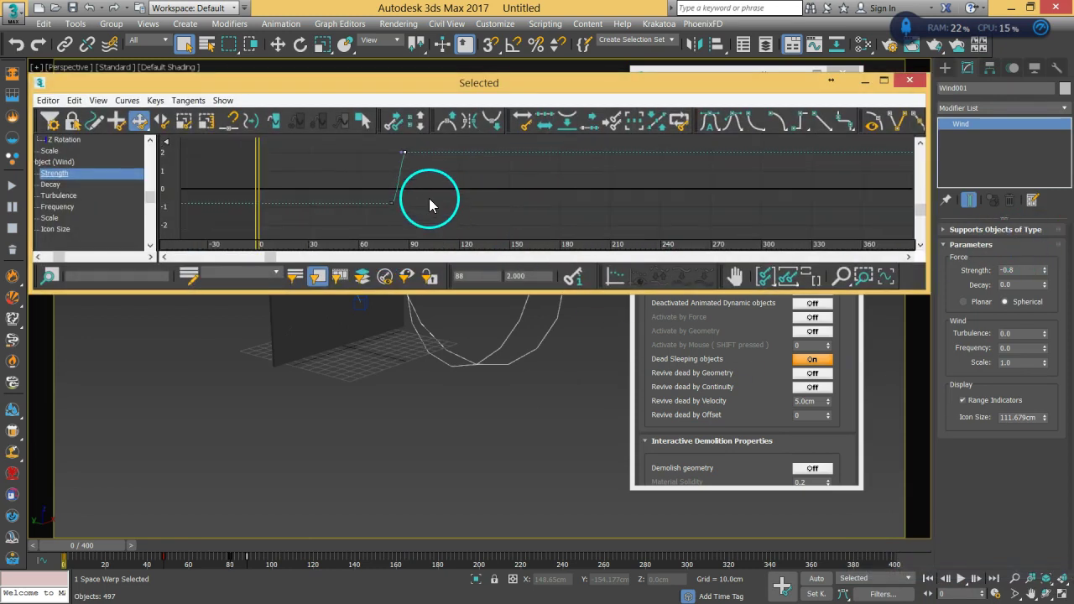
double_click(514, 276)
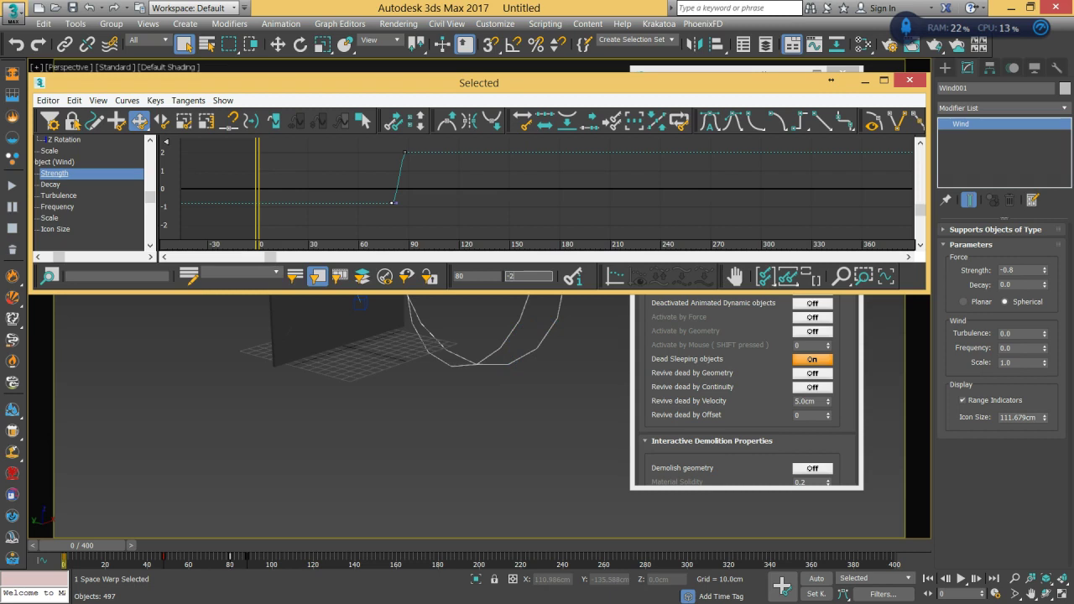
click(909, 80)
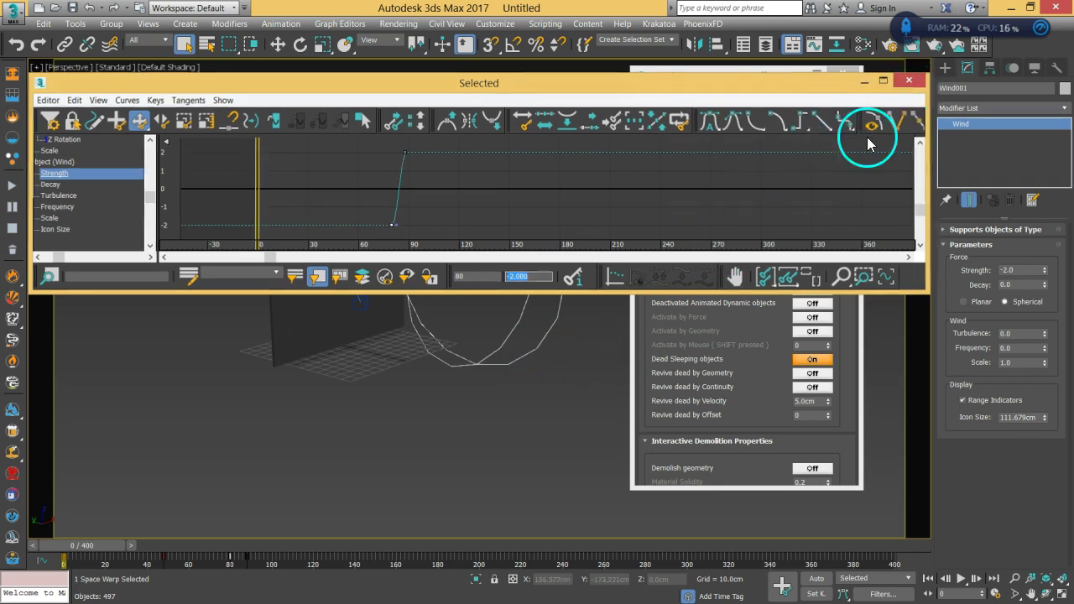
click(673, 136)
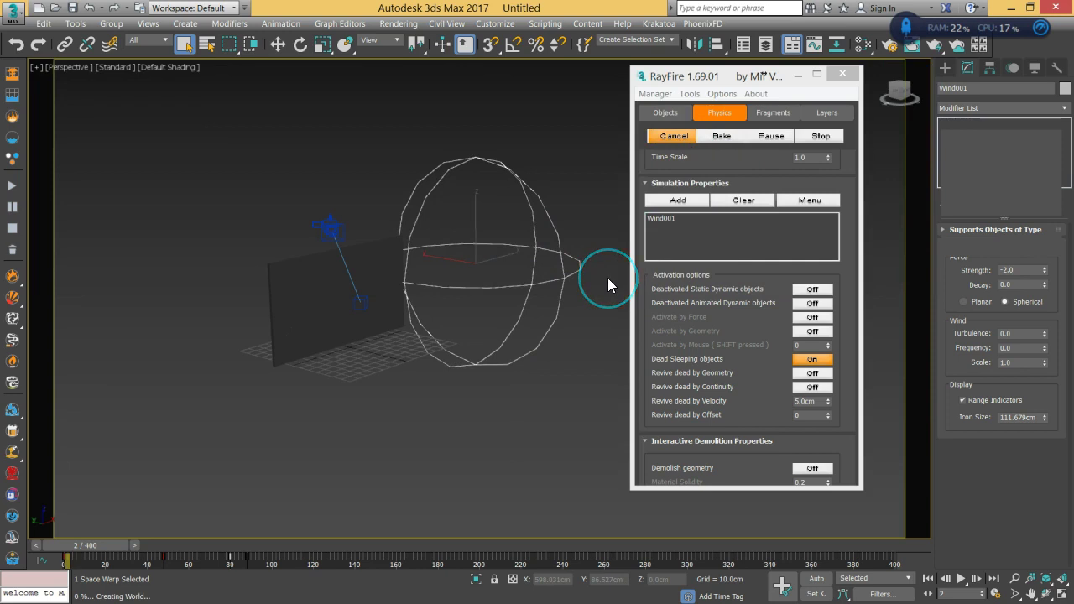
Play the baked wall collapse in the aaASP.max scene, stop it and return to frame 0.
click(753, 454)
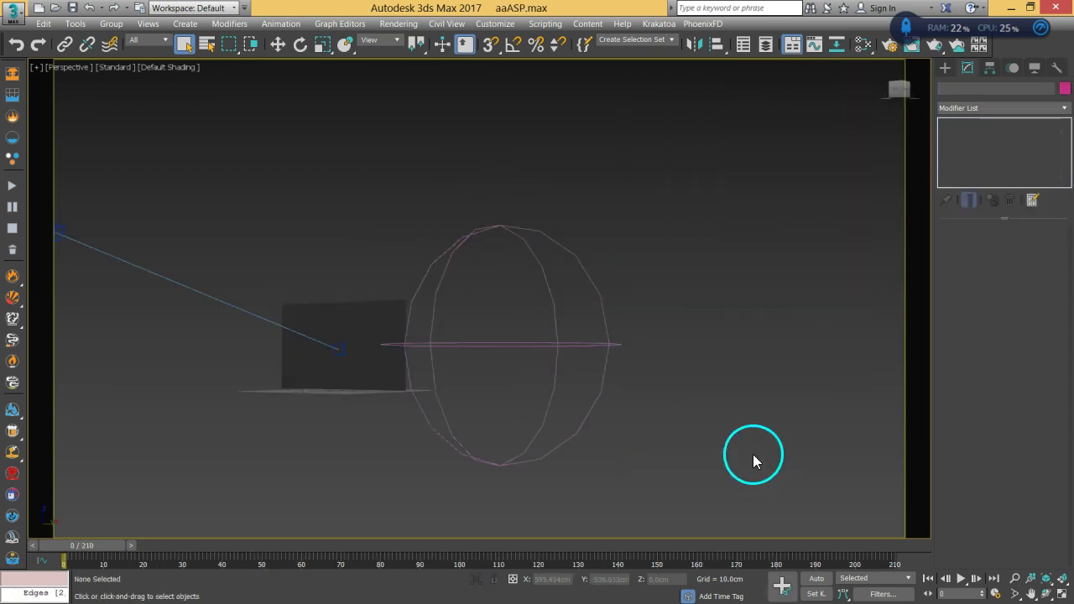
click(961, 577)
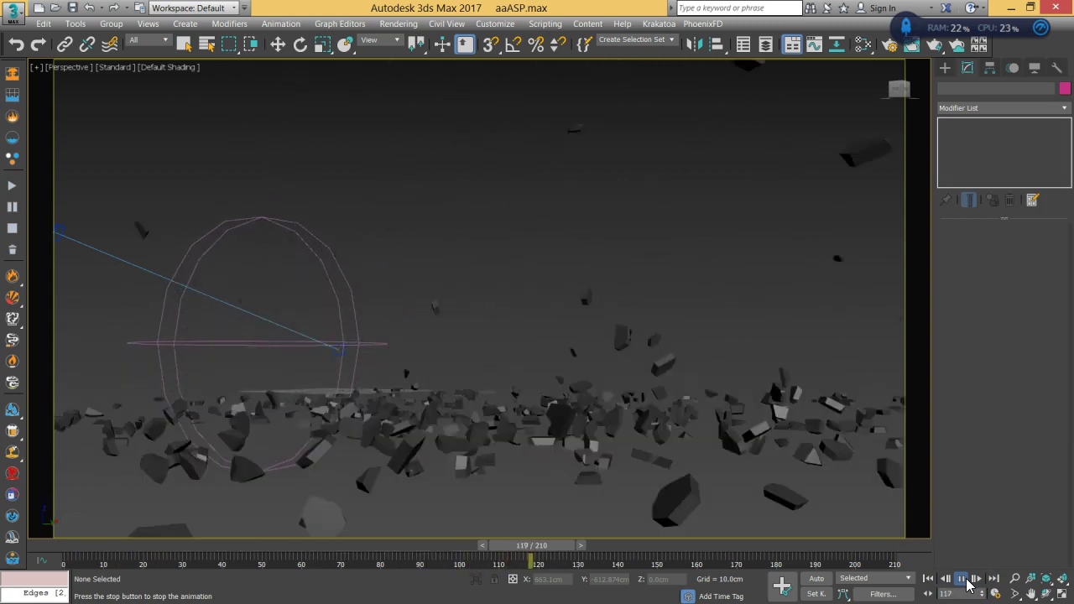
click(965, 579)
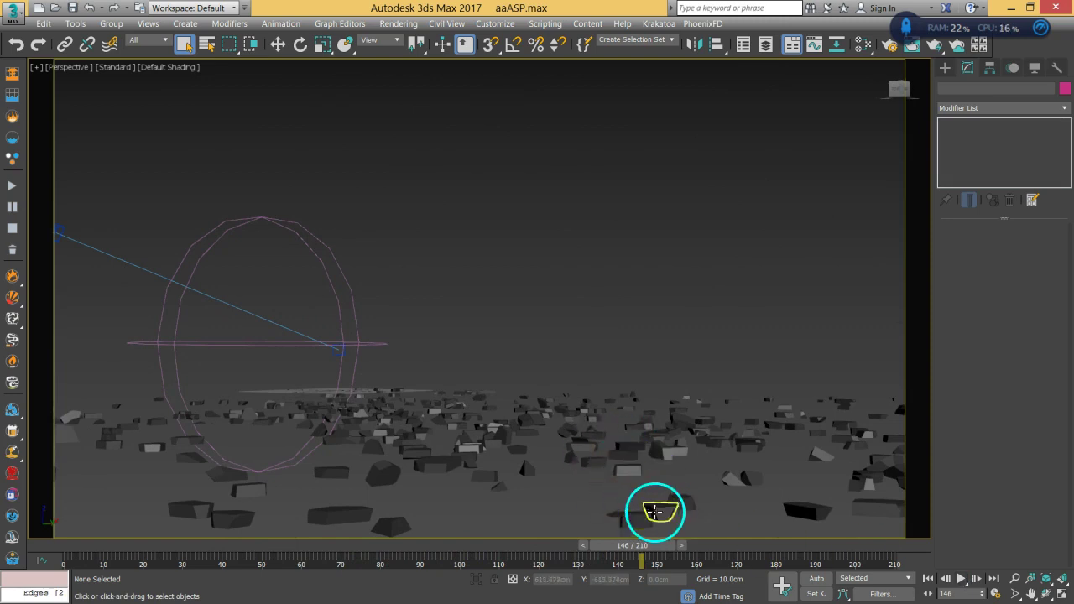
click(928, 578)
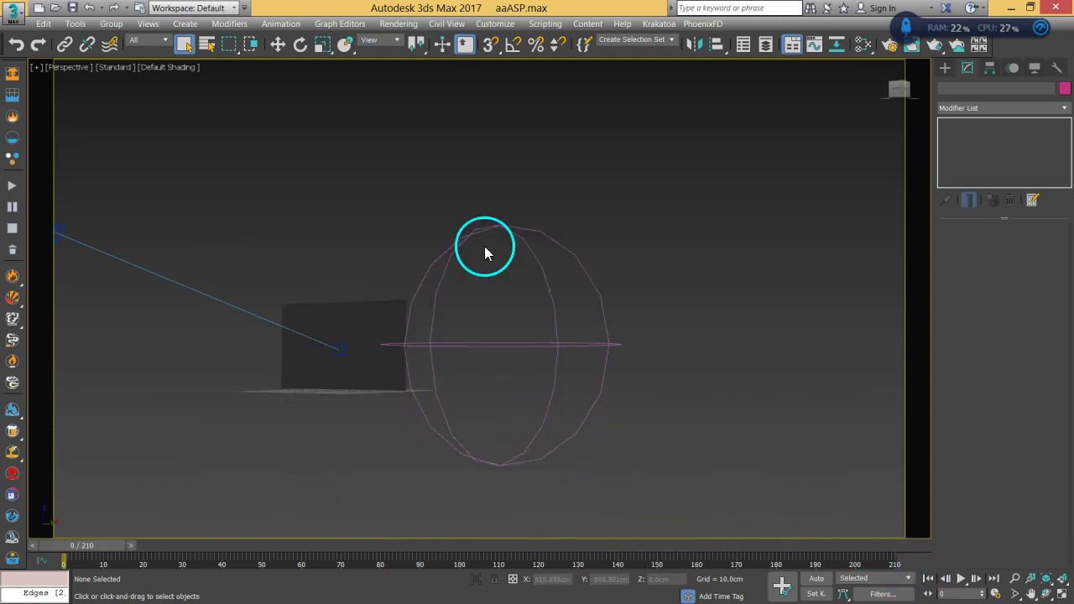
Select all wall fragments through the Frags selection set and save the scene.
click(628, 52)
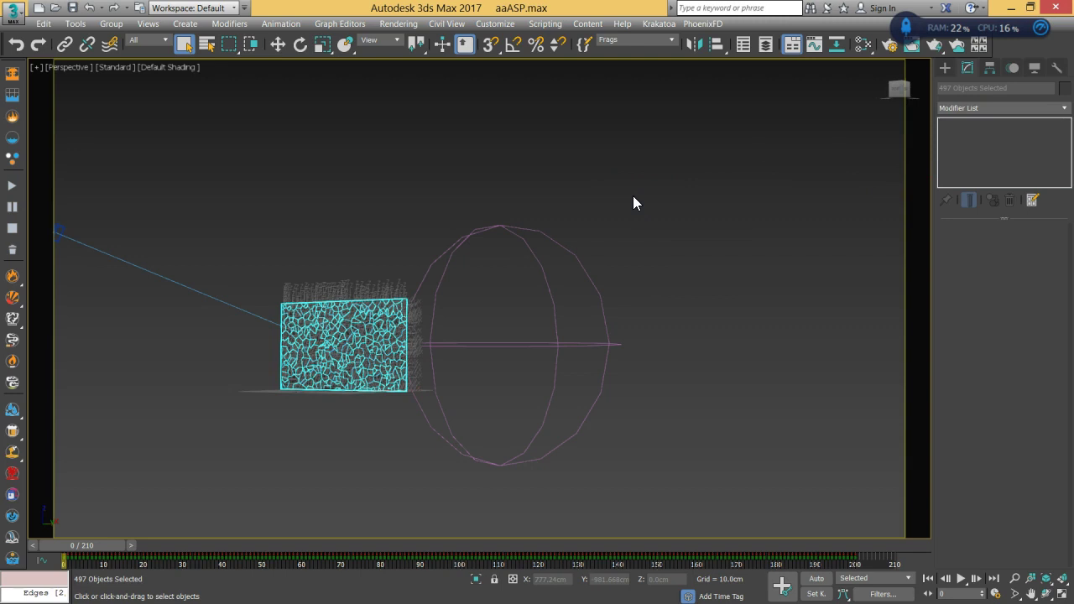
click(378, 316)
click(376, 249)
key(ctrl+s)
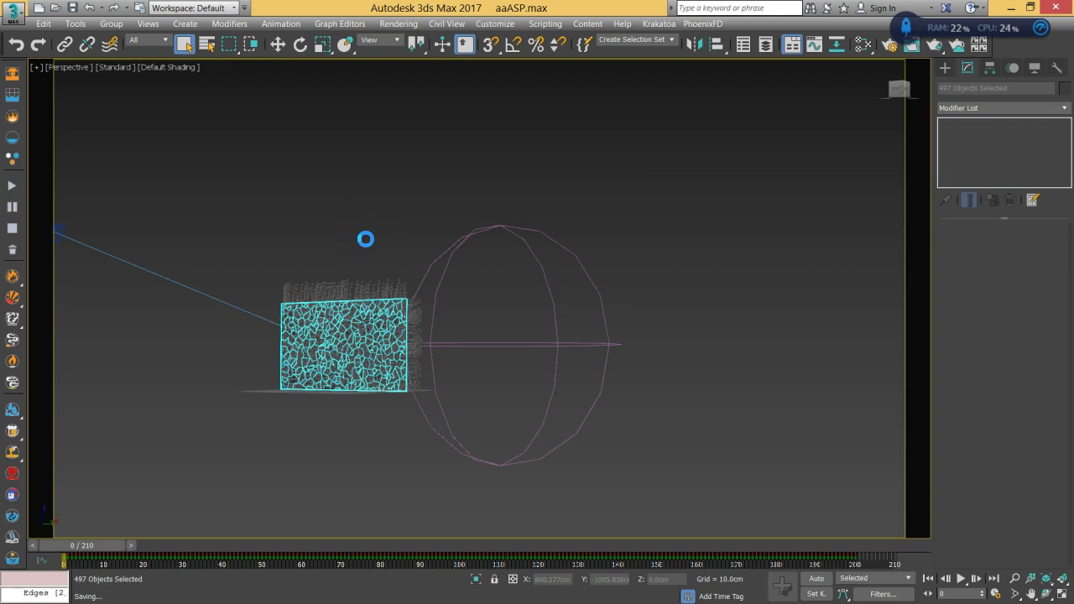
Apply the RayFire Asperity modifier to the selected wall fragments.
click(926, 166)
click(990, 105)
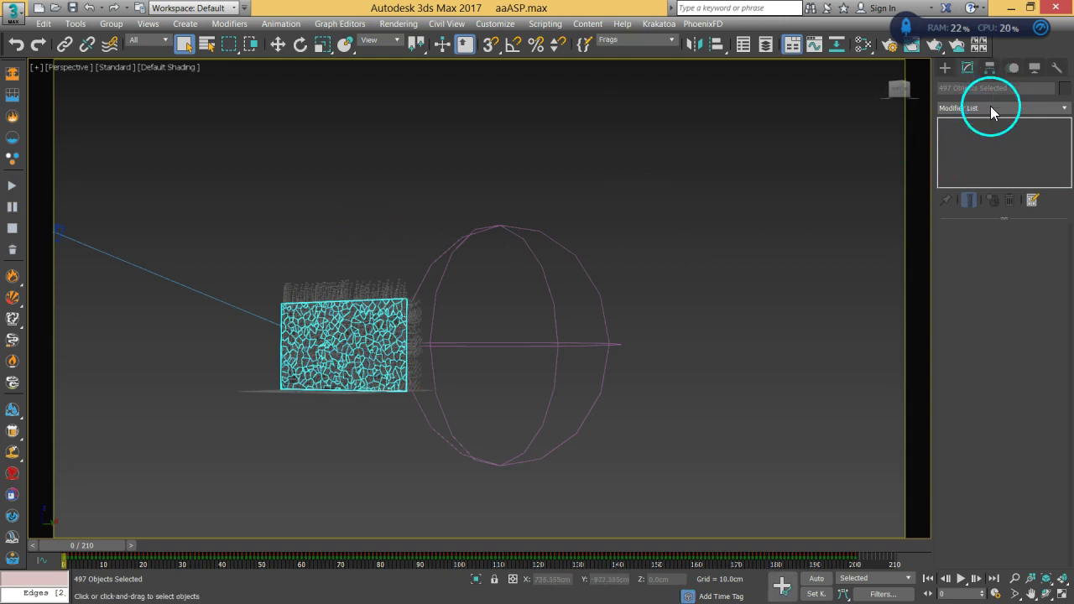
key(r)
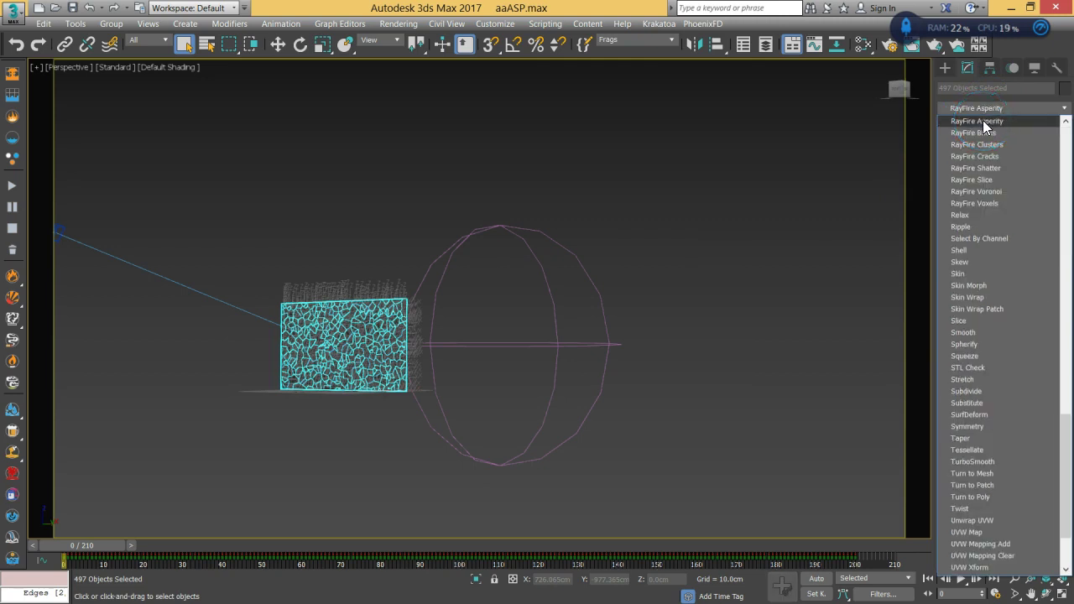
drag(981, 225, 982, 132)
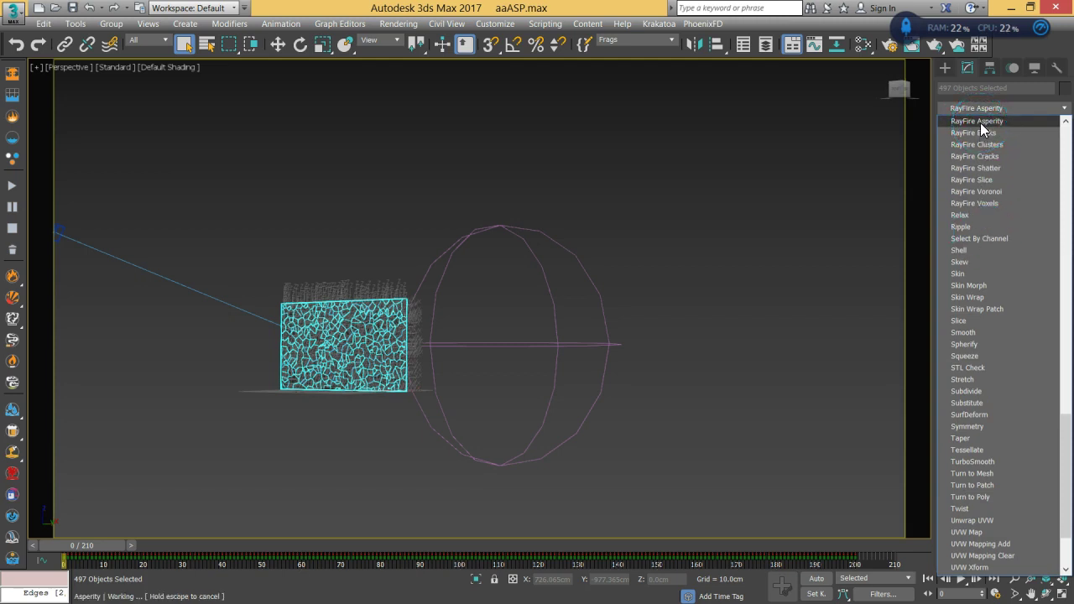
Turn off the Selected Only restriction on the Asperity modifier's affected faces and inspect the fragments up close.
middle_click(805, 274)
middle_drag(311, 343, 352, 347)
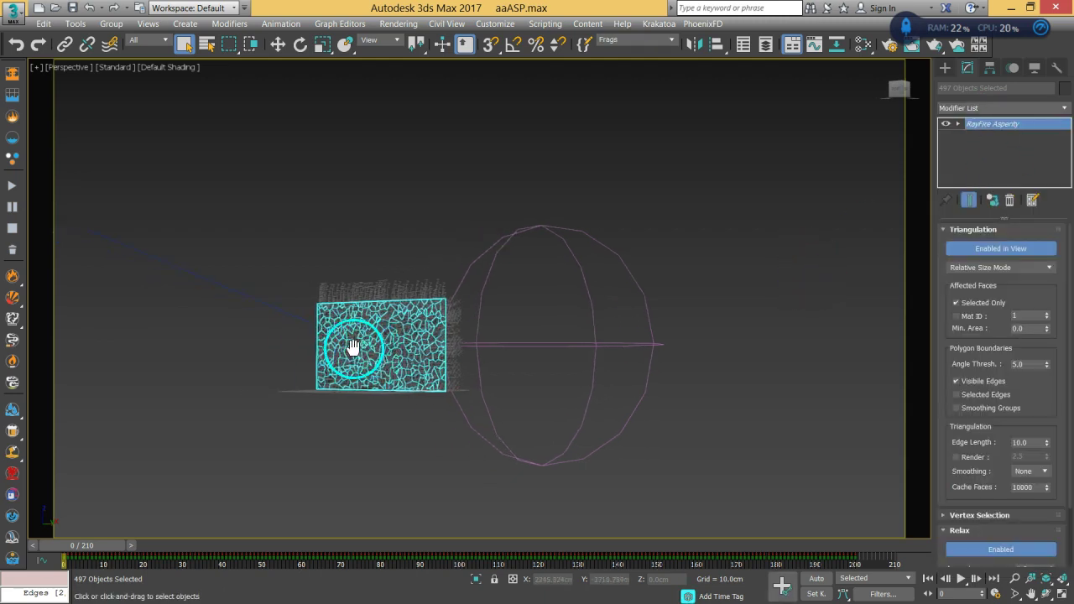
scroll(375, 330, up, 15)
mouse_move(394, 331)
mouse_down()
mouse_move(456, 331)
mouse_move(455, 319)
mouse_move(444, 337)
mouse_move(433, 334)
mouse_move(439, 343)
mouse_move(481, 344)
mouse_move(578, 261)
mouse_move(719, 419)
mouse_move(673, 463)
mouse_move(601, 292)
mouse_up()
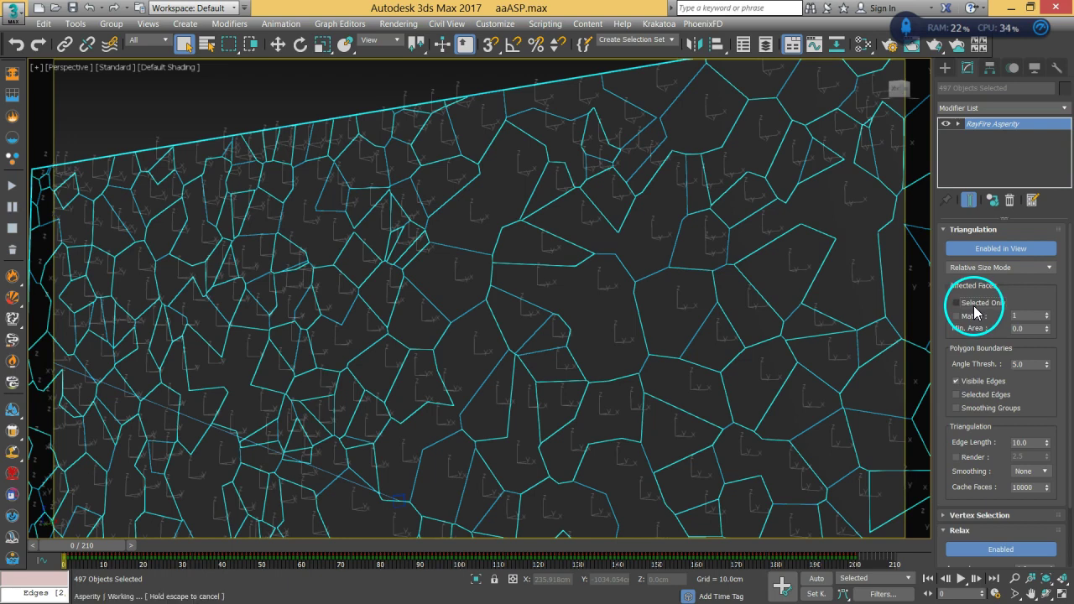
mouse_move(707, 359)
middle_down()
mouse_move(583, 295)
mouse_move(504, 210)
middle_up()
middle_drag(714, 335, 616, 302)
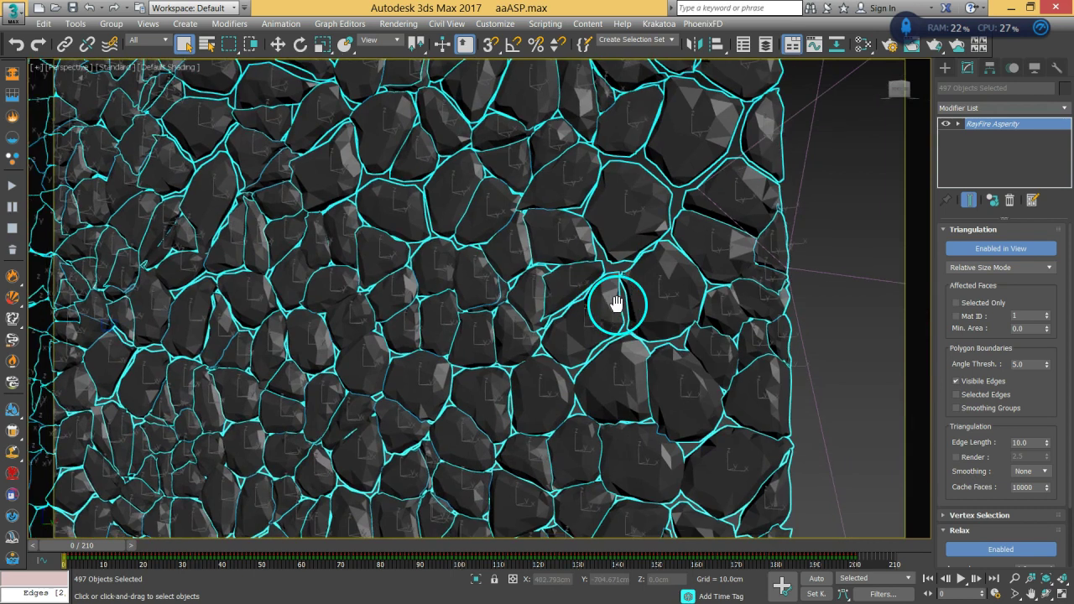
Set the Asperity triangulation's edge length to 5 and show the fragments' edged faces.
drag(1052, 417, 1037, 300)
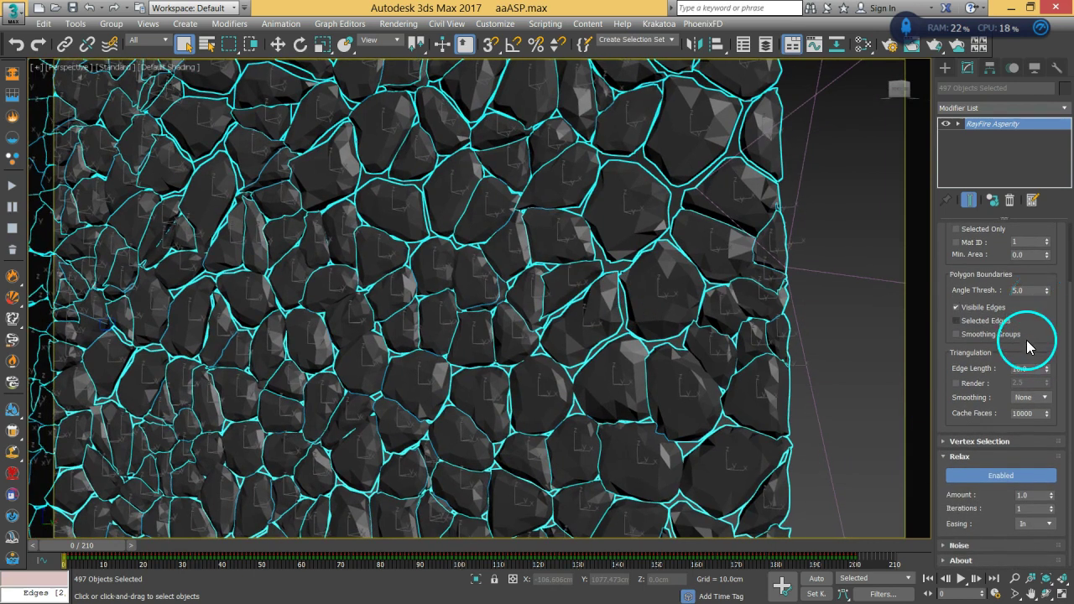
mouse_move(996, 423)
mouse_down()
mouse_move(971, 364)
mouse_move(1028, 369)
mouse_up()
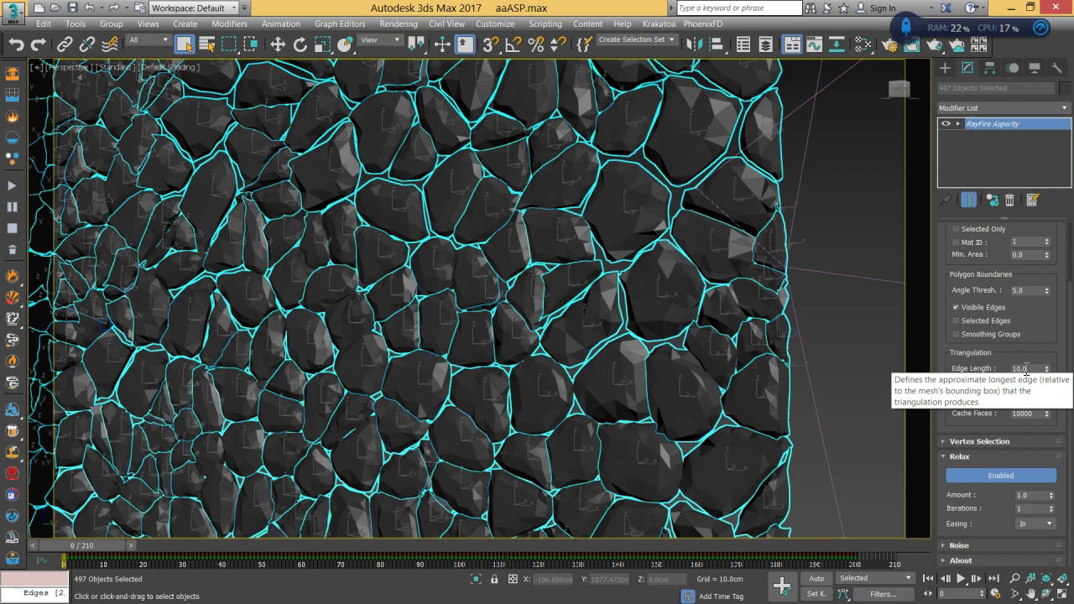
mouse_move(1024, 368)
mouse_down()
mouse_move(983, 426)
mouse_move(1030, 379)
mouse_move(982, 396)
mouse_move(973, 460)
mouse_up()
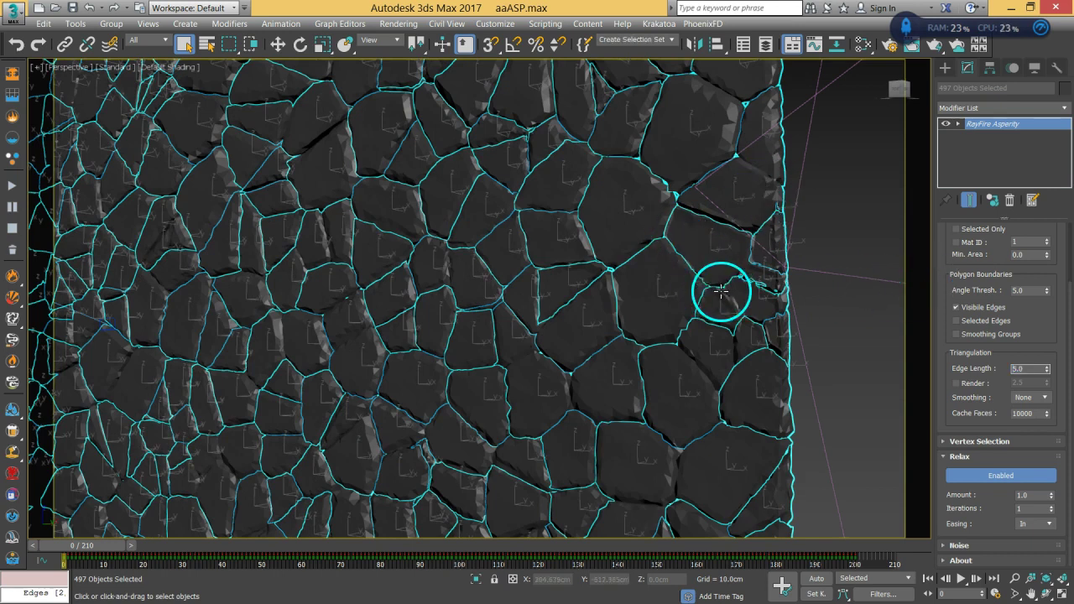
middle_drag(721, 289, 705, 285)
key(F4)
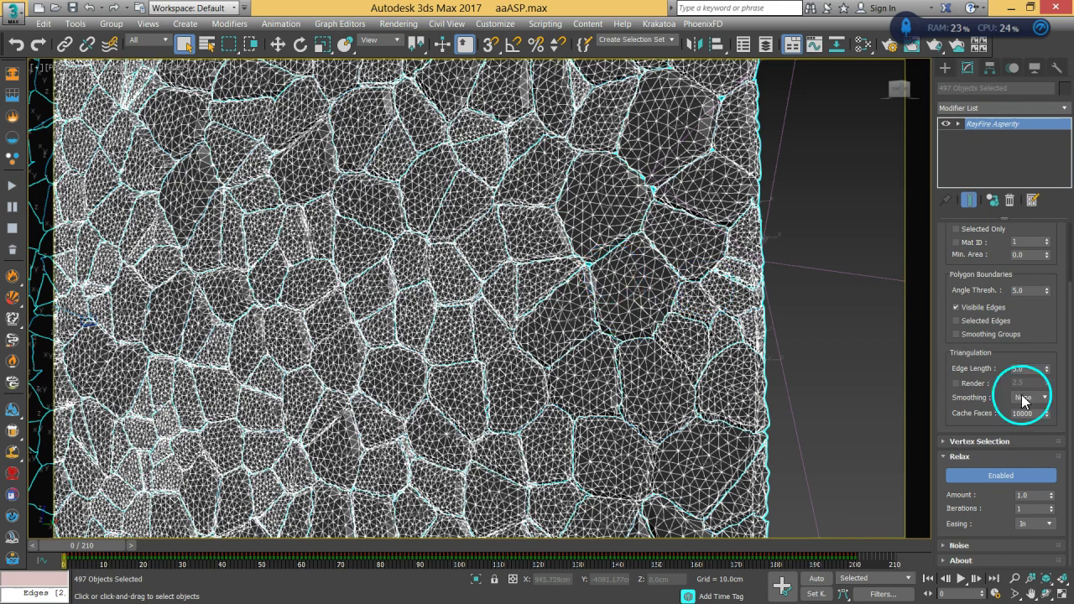
Reduce the triangulation edge length to 4 and set the Relax easing to InOut.
click(1027, 369)
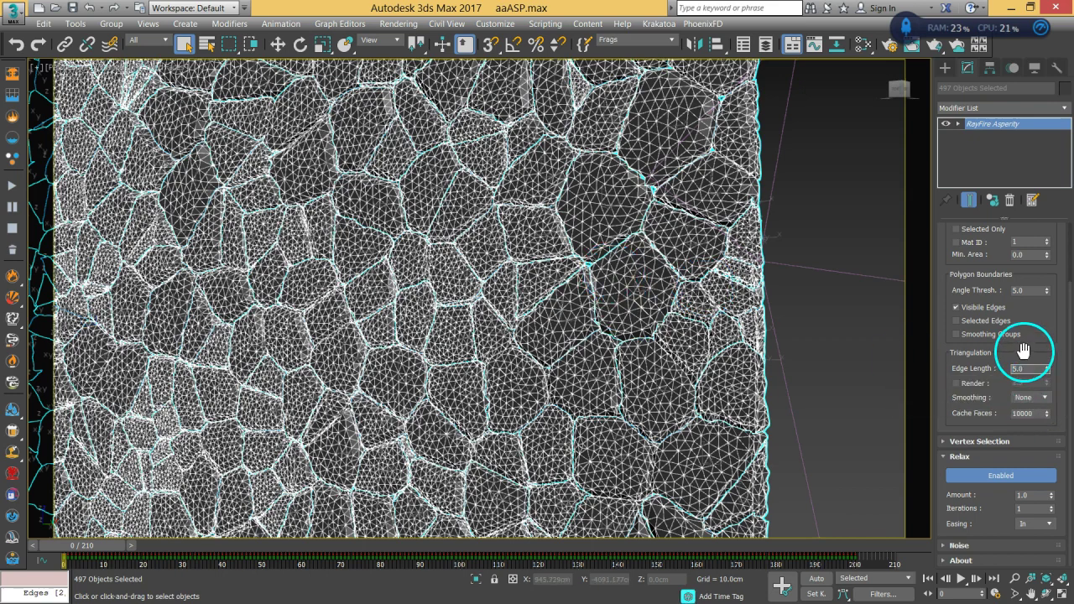
click(1024, 350)
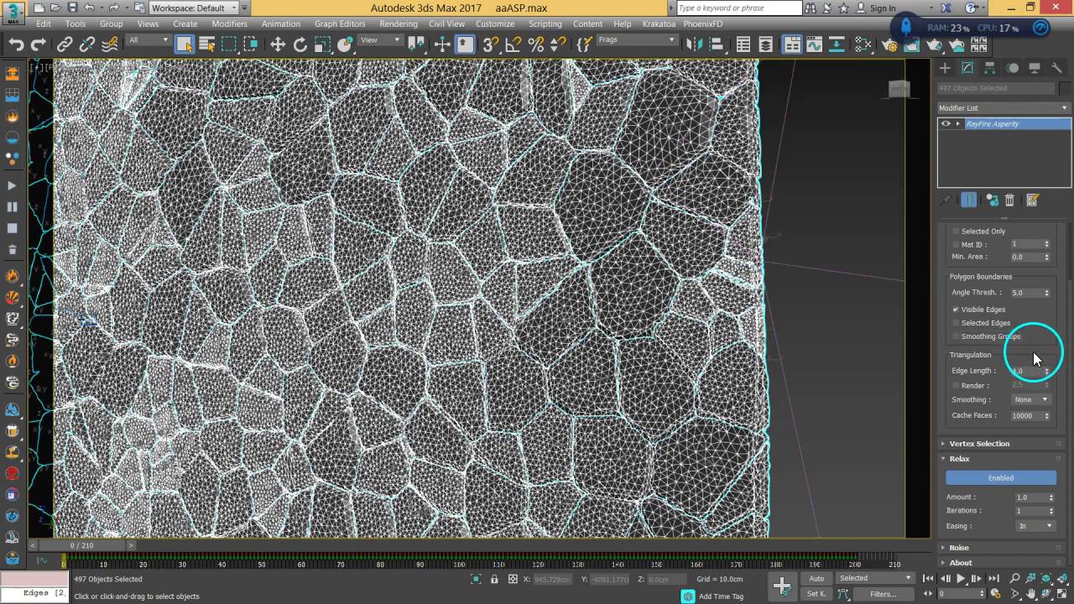
drag(1055, 356, 1058, 293)
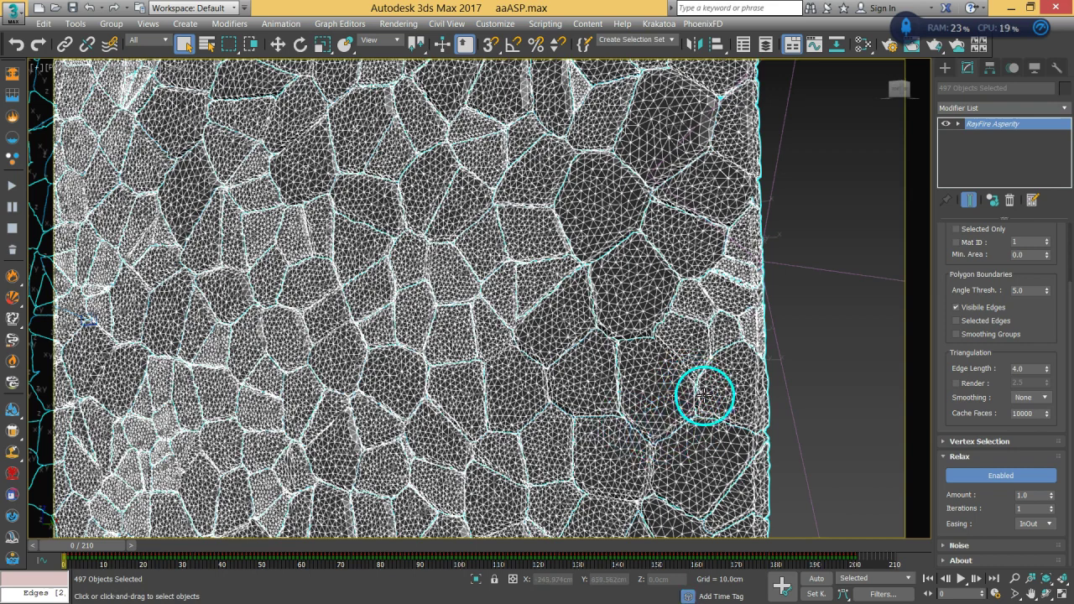
Set the Asperity noise scale to 2 and its iterations to 12.
click(976, 551)
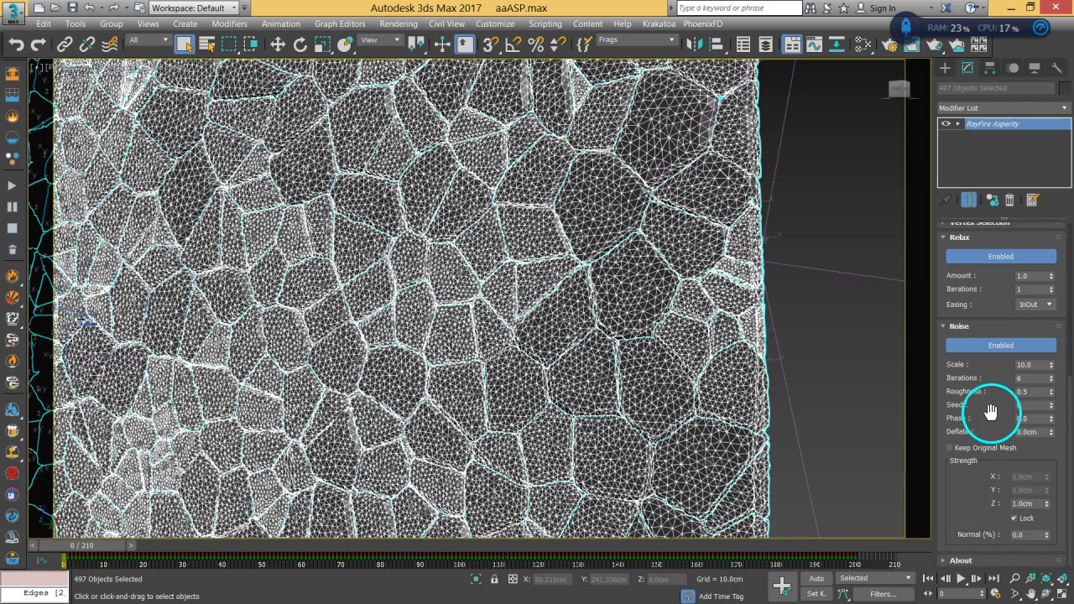
click(1037, 366)
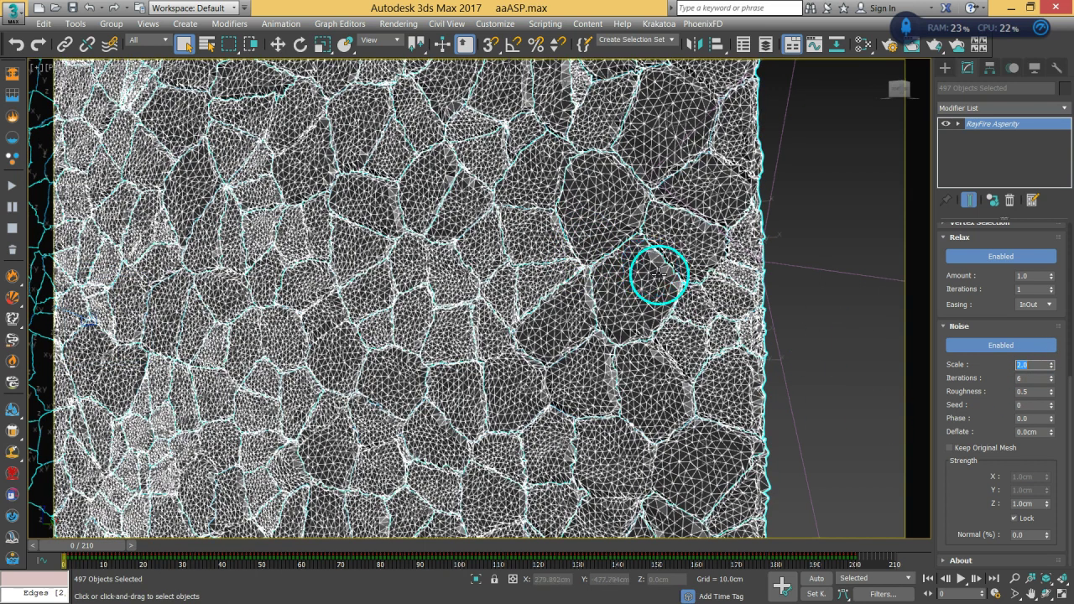
drag(983, 294, 982, 408)
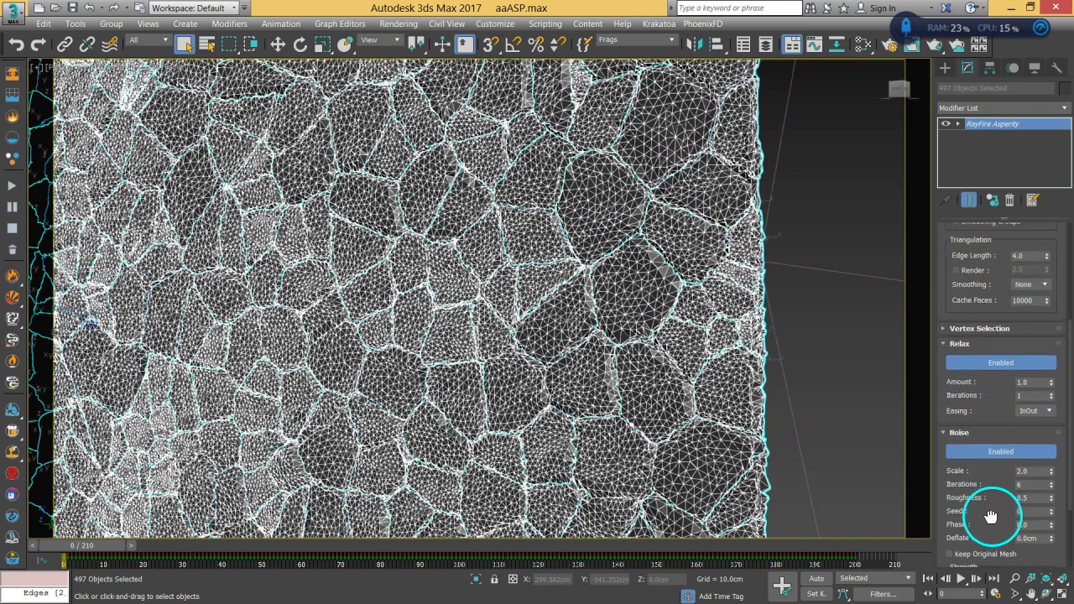
drag(990, 515, 992, 372)
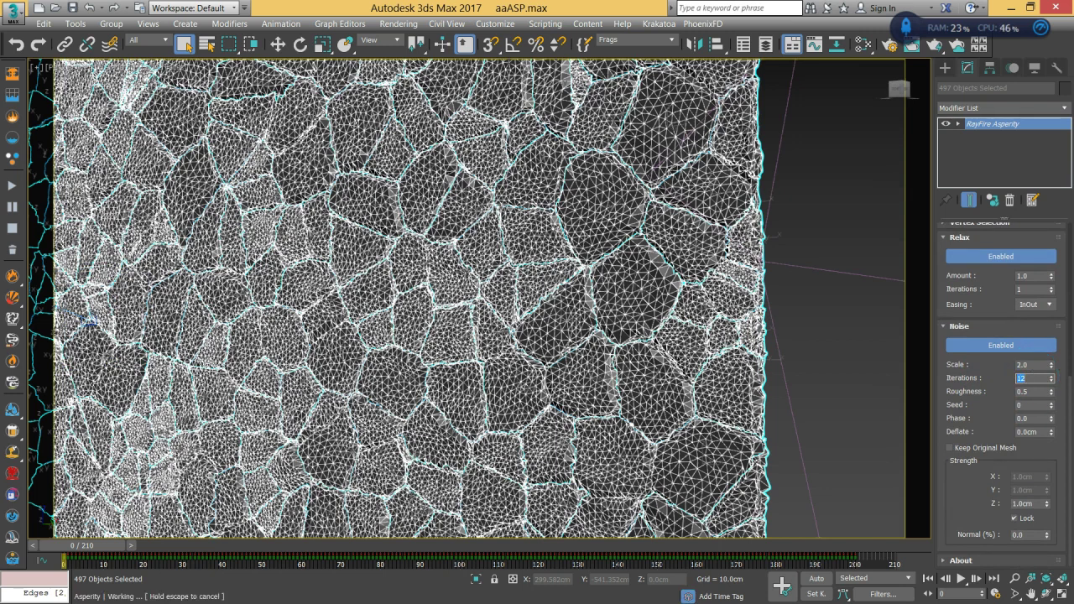
Set the Asperity noise roughness to 1.0 and check the effect across the whole wall.
click(1019, 398)
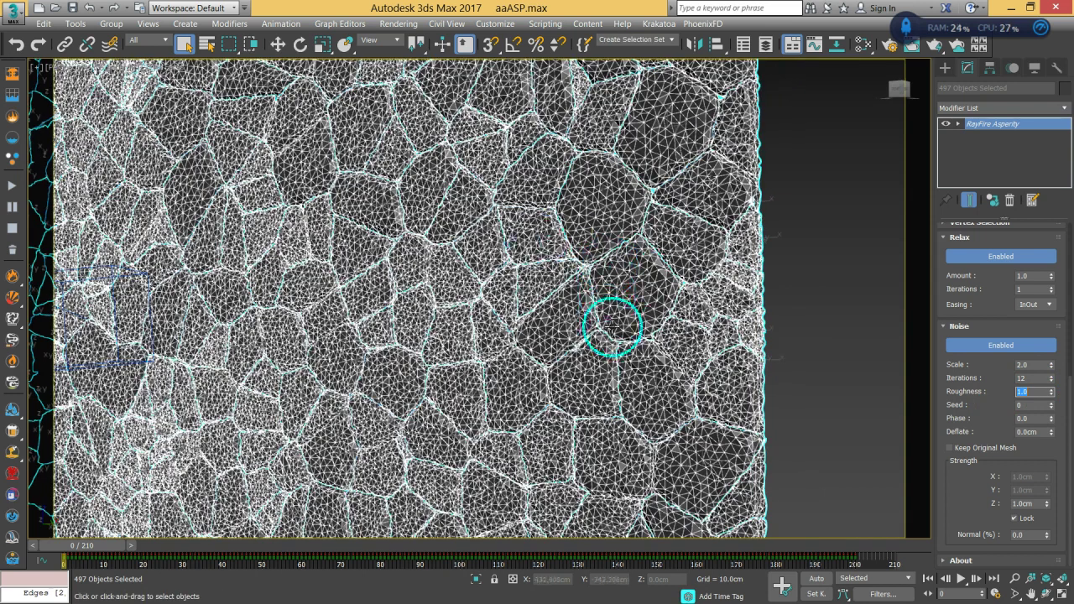
drag(1050, 461, 1040, 448)
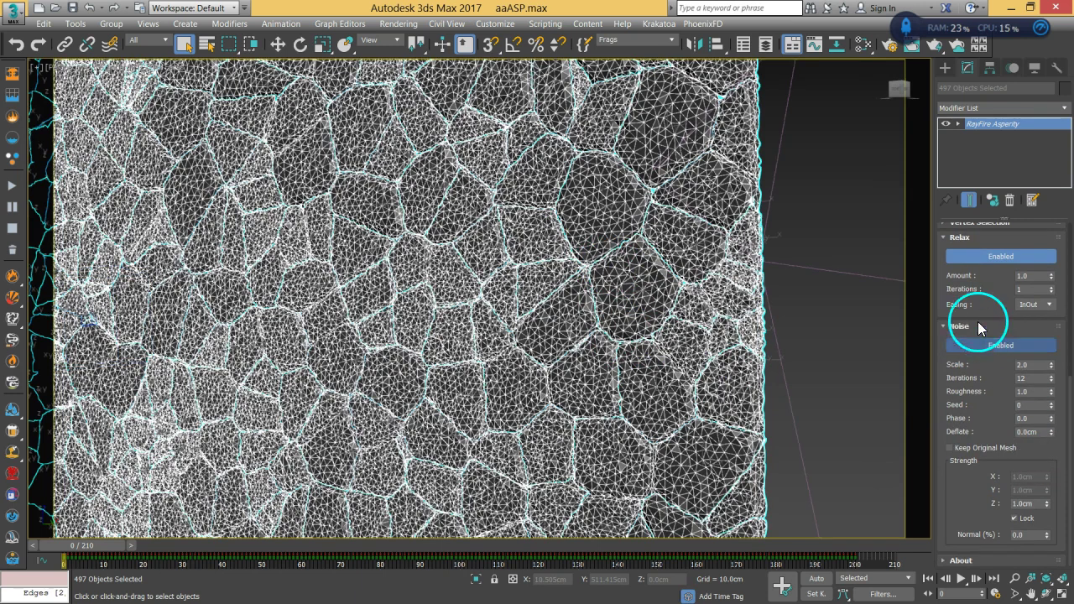
alt+middle_drag(609, 246, 632, 232)
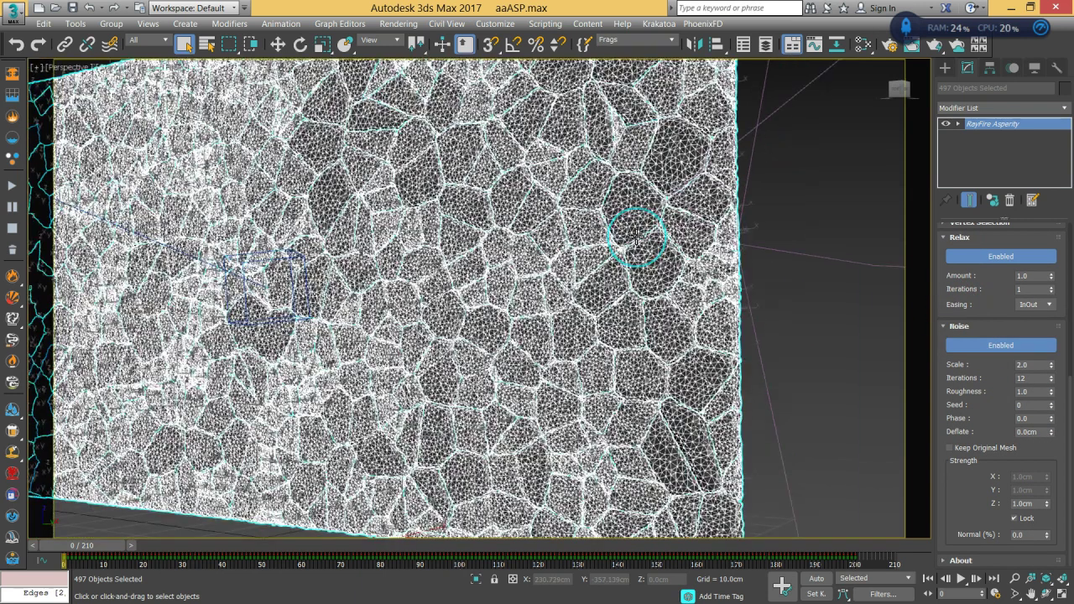
scroll(637, 252, down, 5)
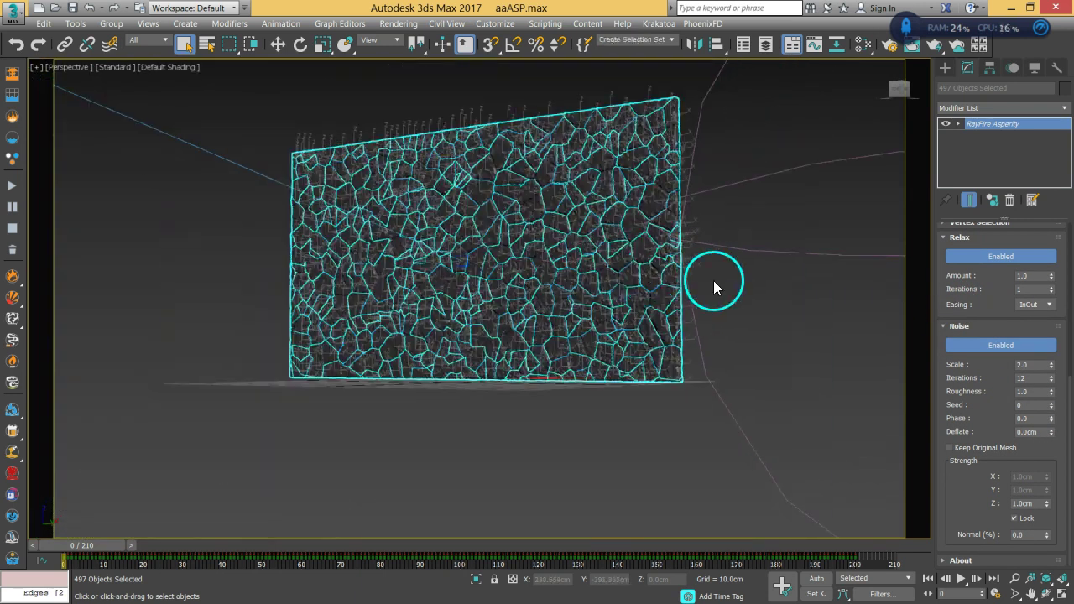
Deselect all the wall fragments and play the animation up to frame 90 to preview the roughened pieces.
click(726, 283)
click(563, 331)
alt+middle_drag(564, 331, 551, 413)
scroll(475, 374, down, 2)
click(550, 413)
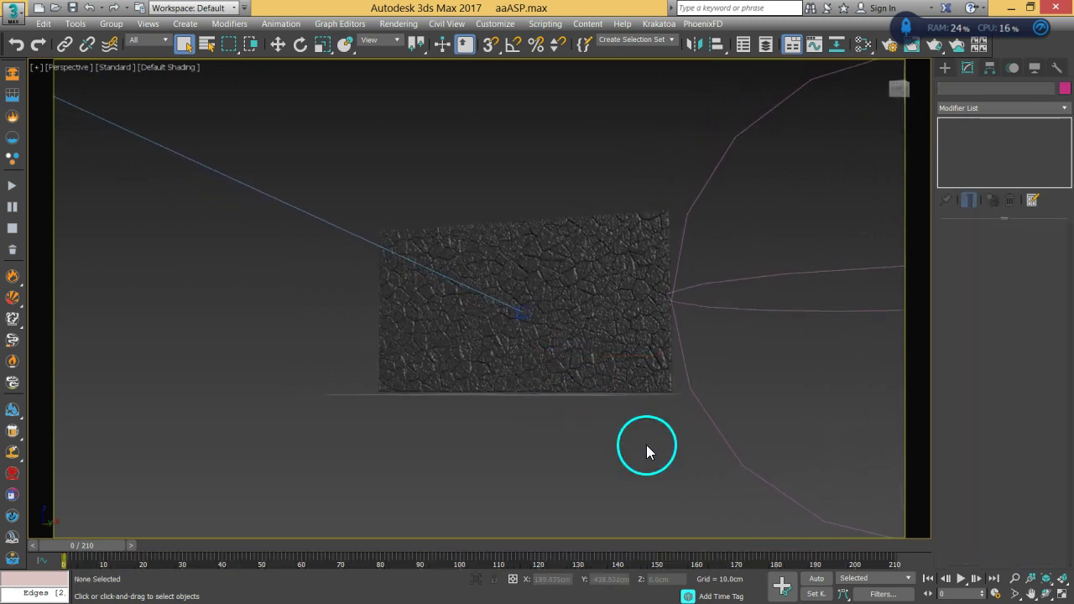
click(960, 579)
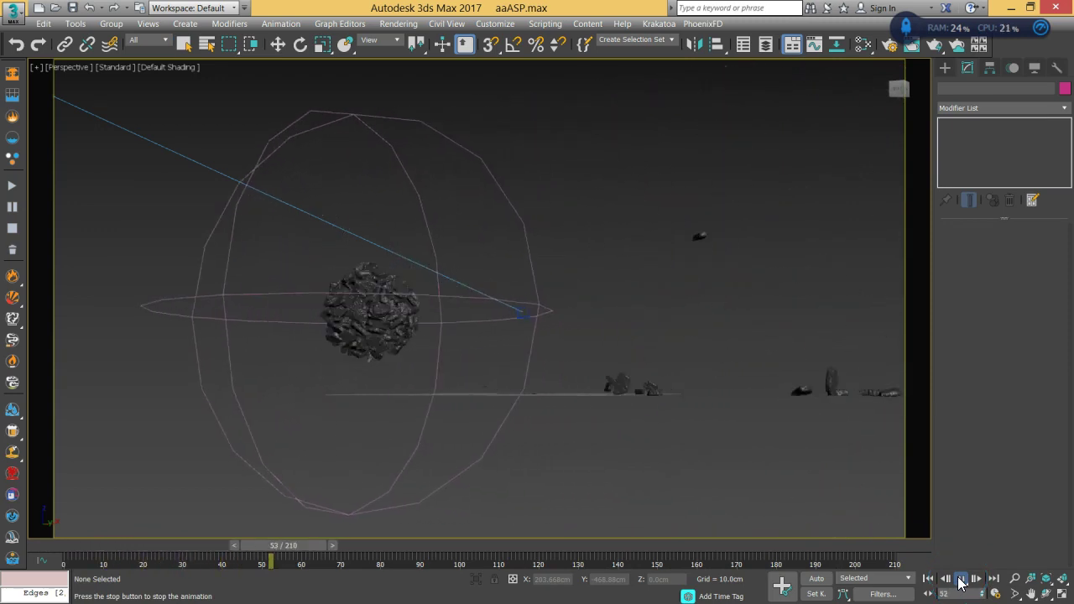
click(961, 578)
Select one fragment near the ground and resume playback from frame 90 to watch the debris fall.
mouse_move(617, 438)
middle_down()
mouse_move(696, 425)
mouse_move(625, 433)
middle_up()
click(619, 412)
alt+middle_drag(686, 414, 550, 410)
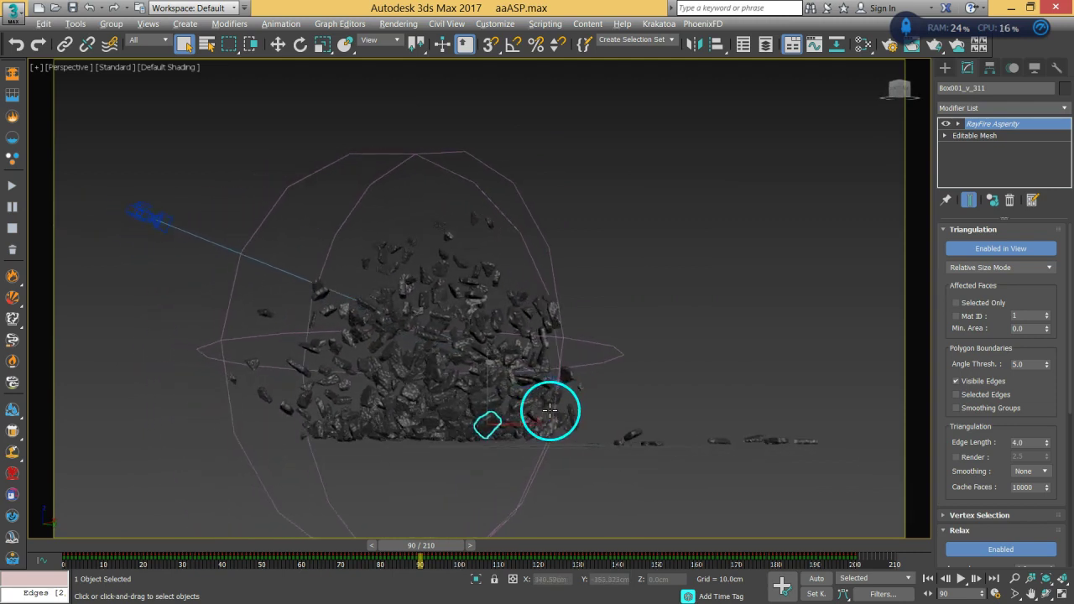
click(967, 583)
middle_drag(532, 387, 543, 378)
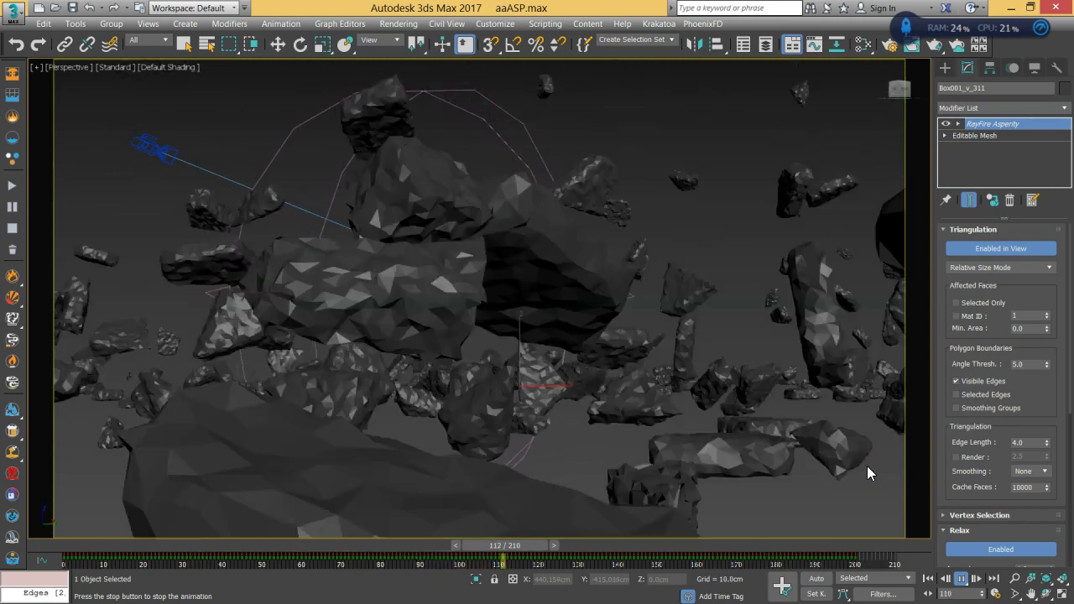
click(960, 578)
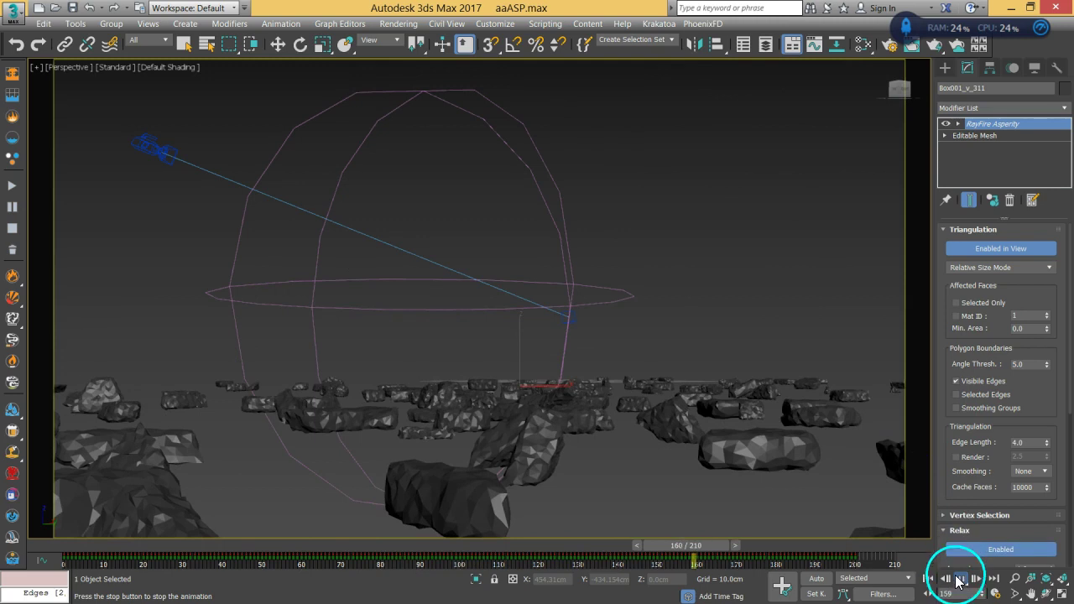
Scrub the animation back to frame 101 and forward to frame 116, and clear the fragment selection.
drag(727, 556, 470, 543)
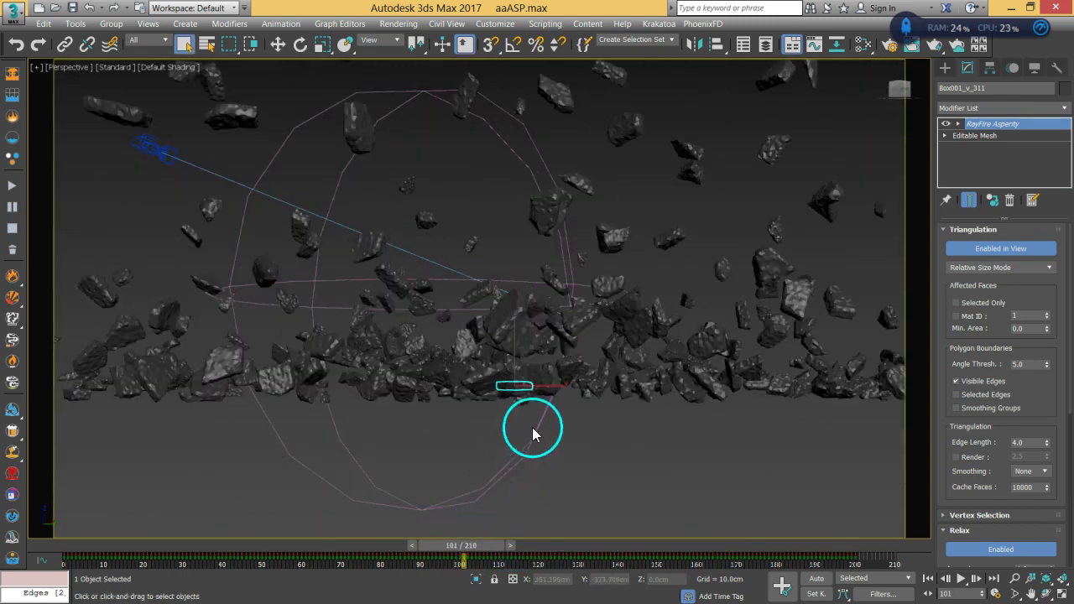
scroll(515, 422, down, 6)
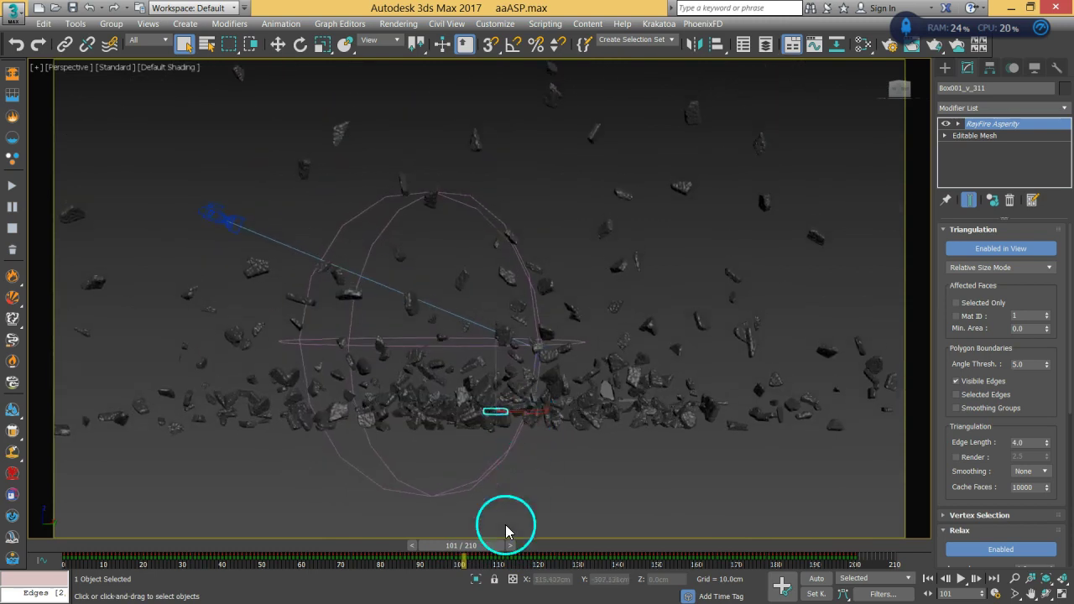
drag(474, 547, 524, 518)
click(290, 441)
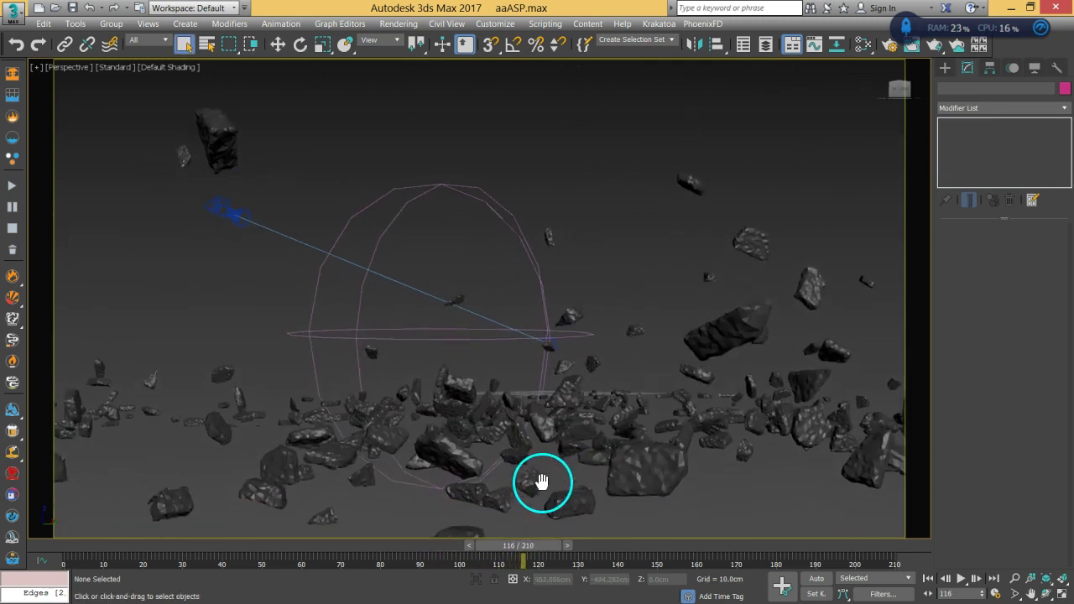